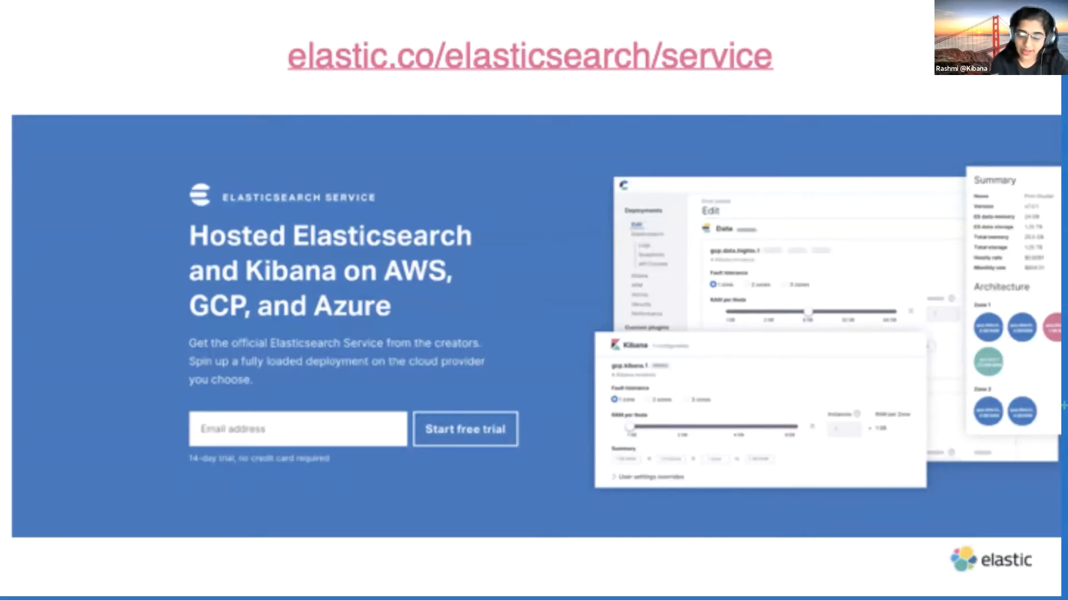
- End the slide presentation and switch to the local Kibana home page in the browser
key("Right")
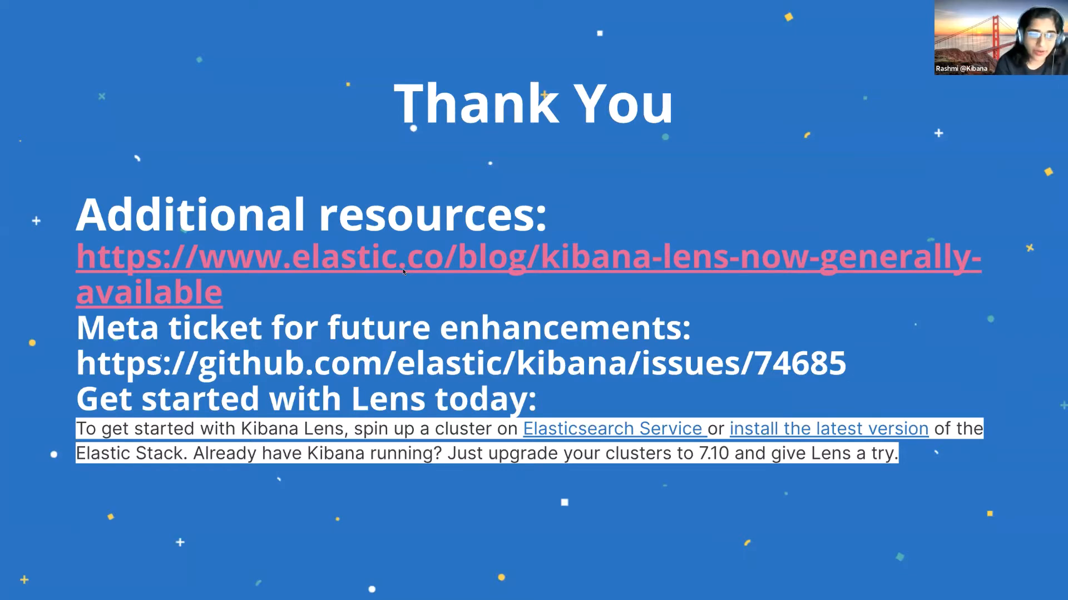
key("Escape")
left_click(142, 28)
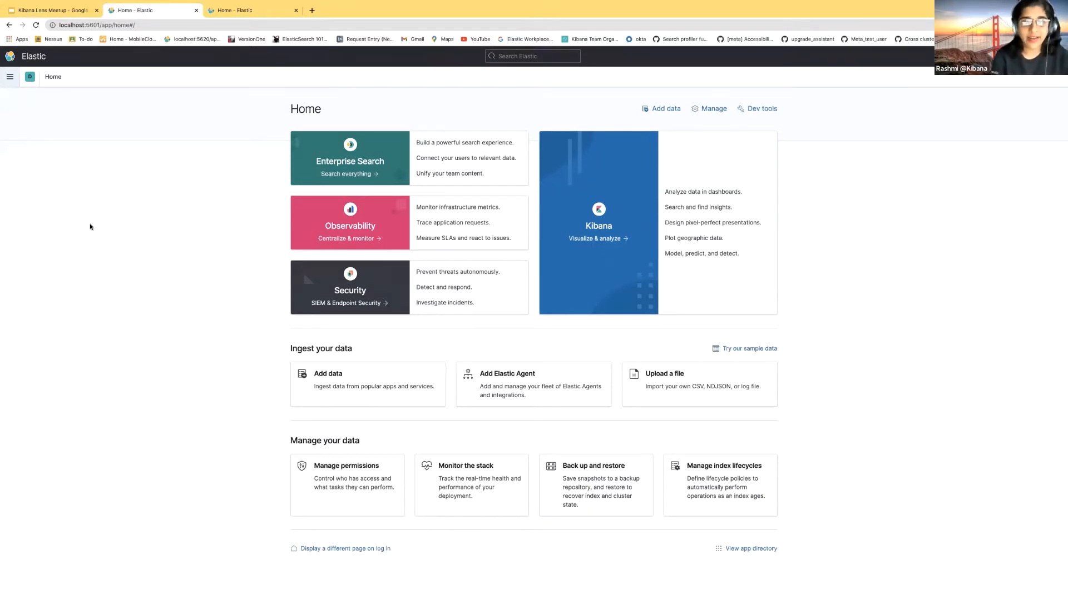
scroll(90, 227, "down", 1)
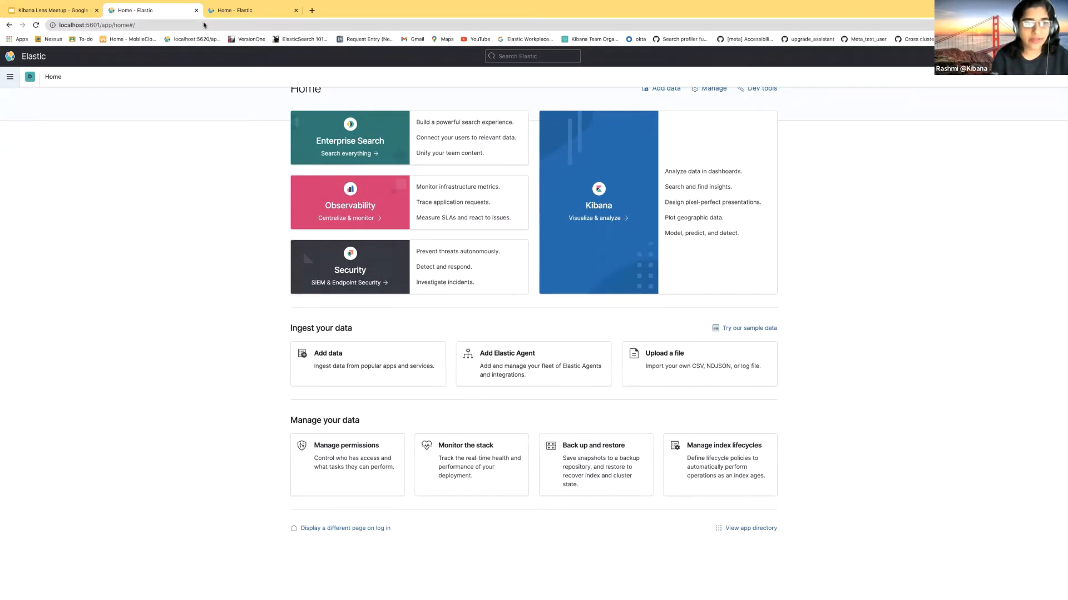
left_click(238, 13)
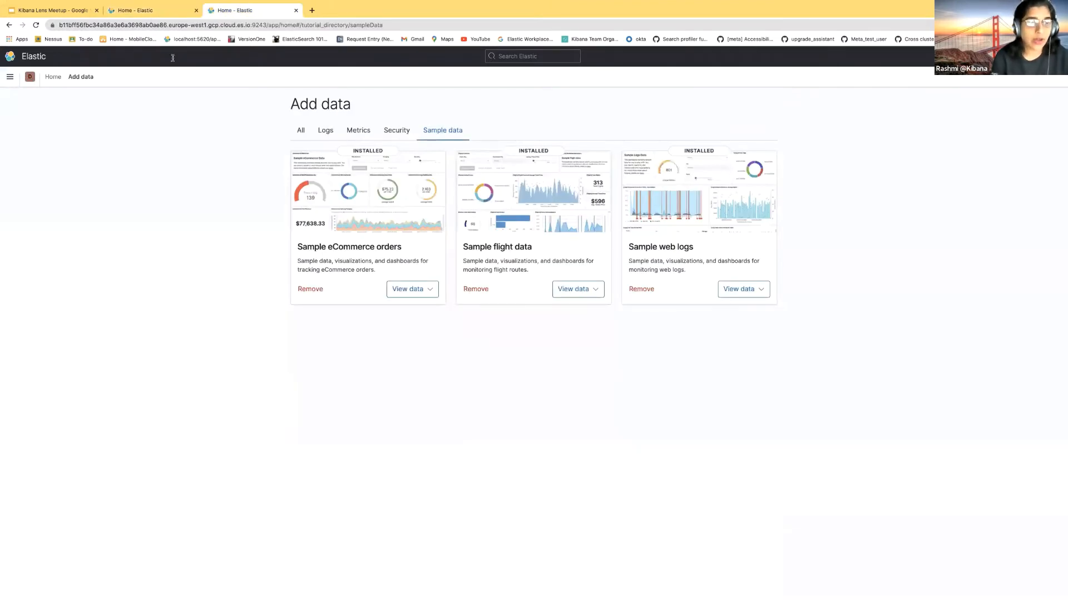
left_click(167, 10)
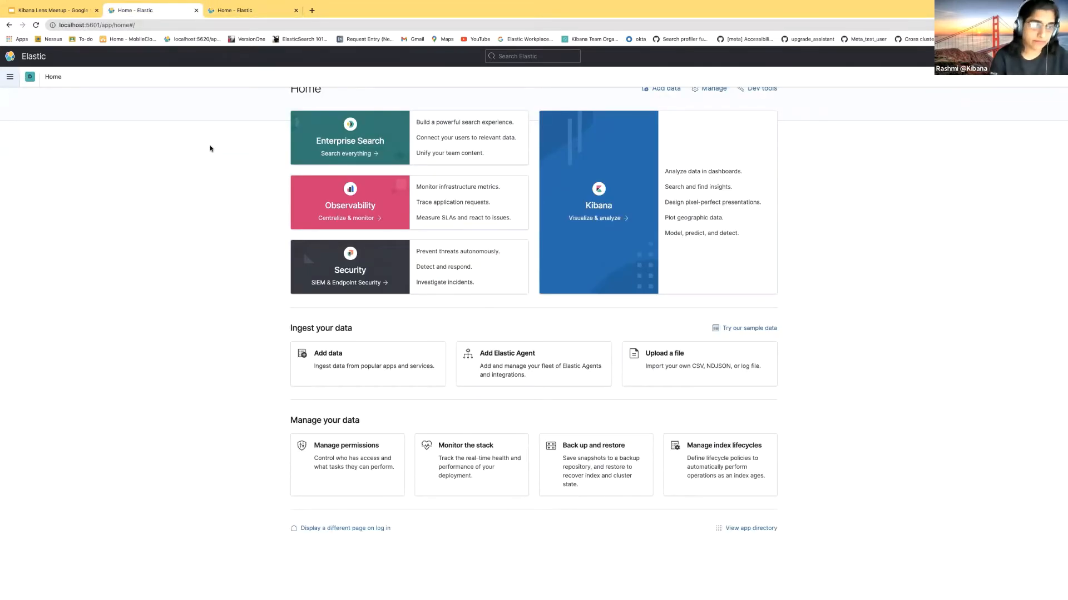
scroll(210, 148, "up", 1)
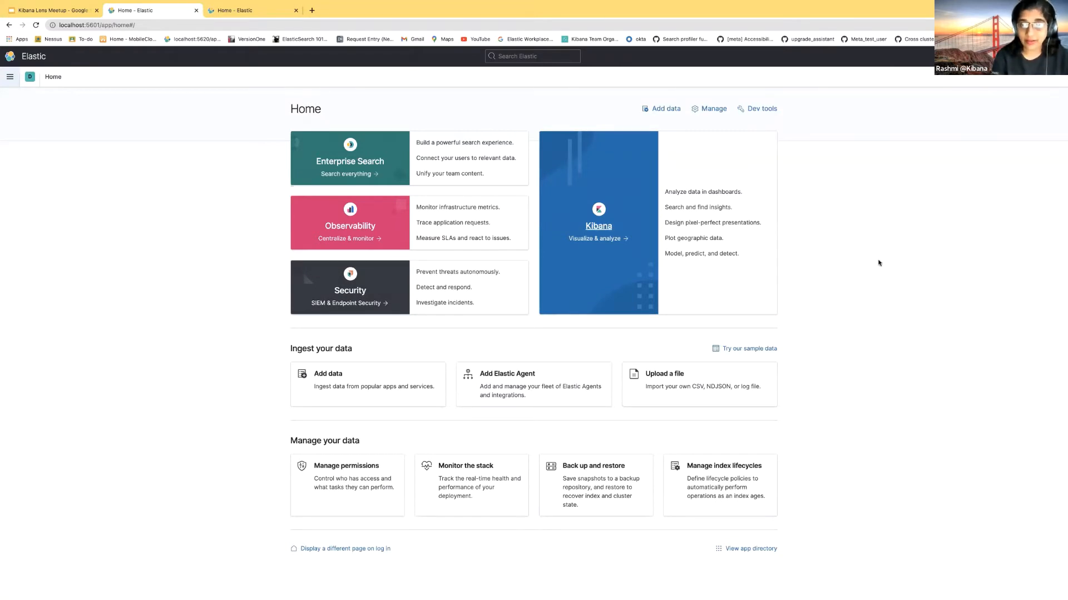
- Open the sample data page from the Kibana home page
left_click(749, 352)
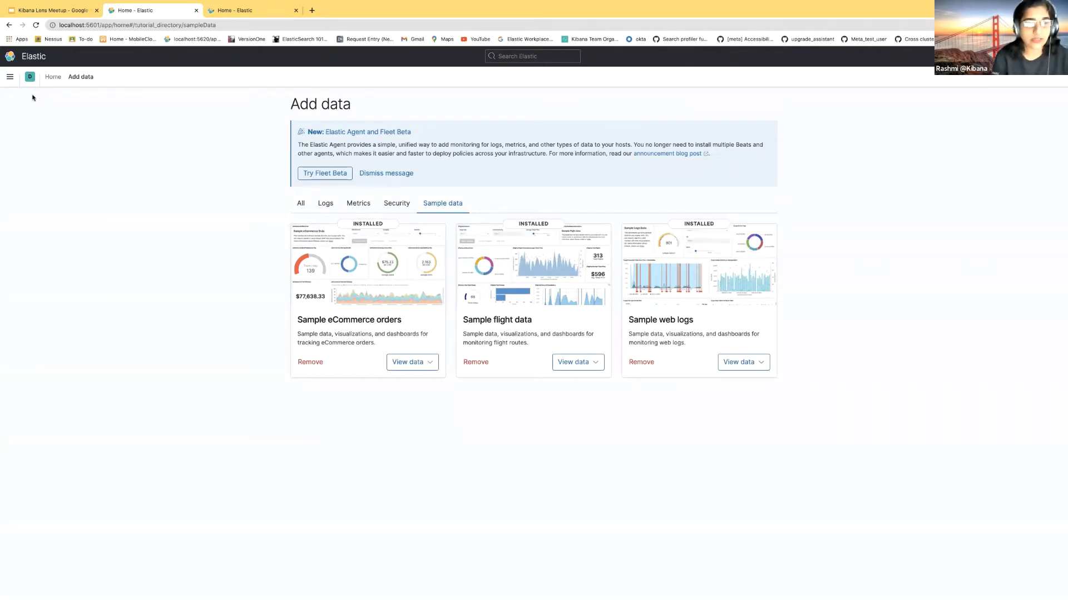
left_click(8, 25)
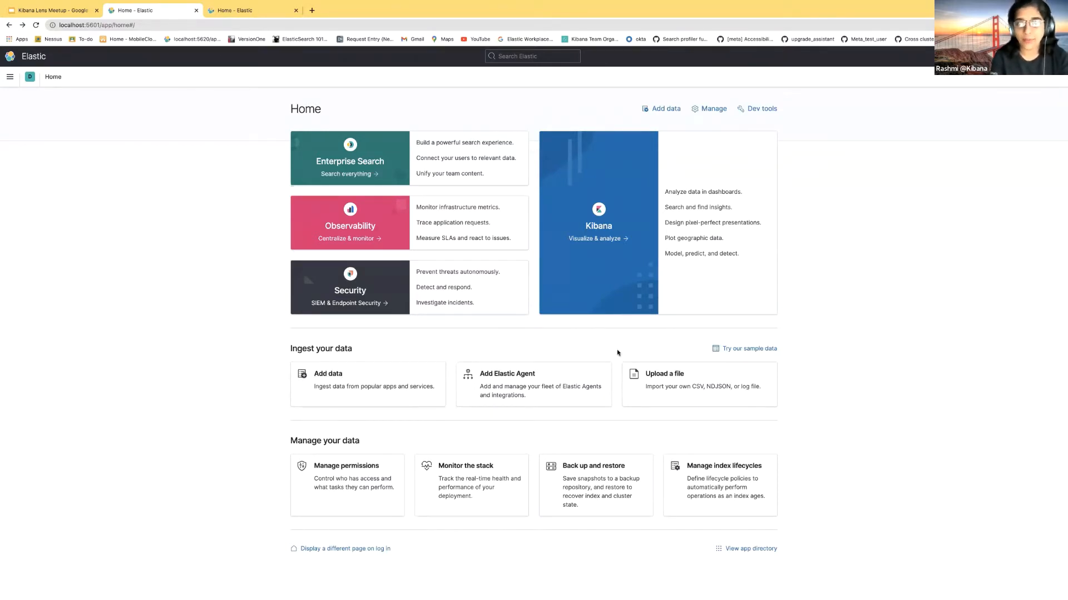
left_click(761, 350)
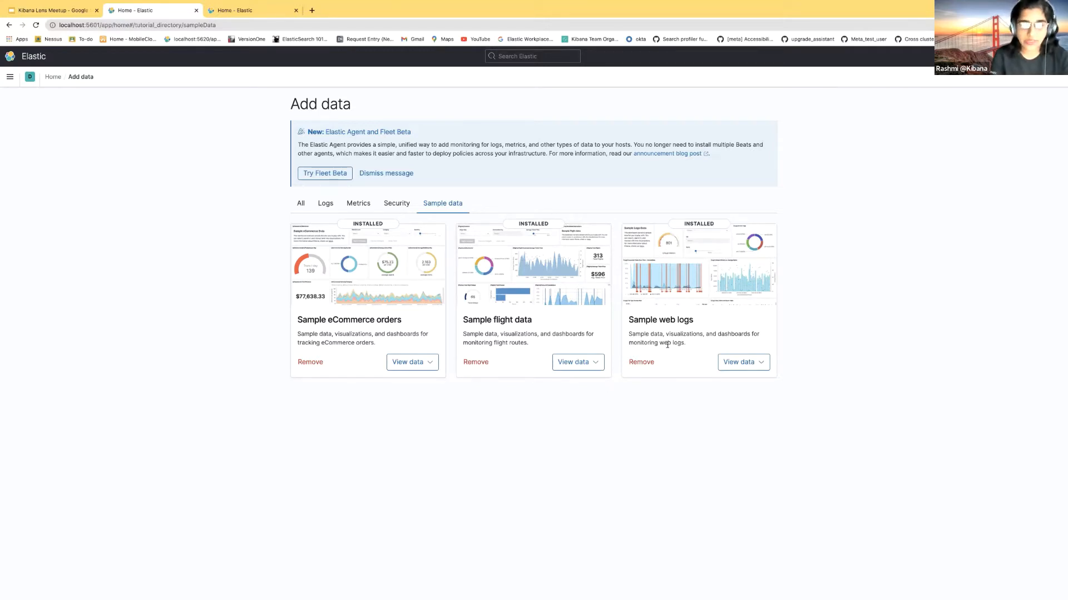
- Remove the installed eCommerce orders, flight data and web logs sample sets
left_click(313, 363)
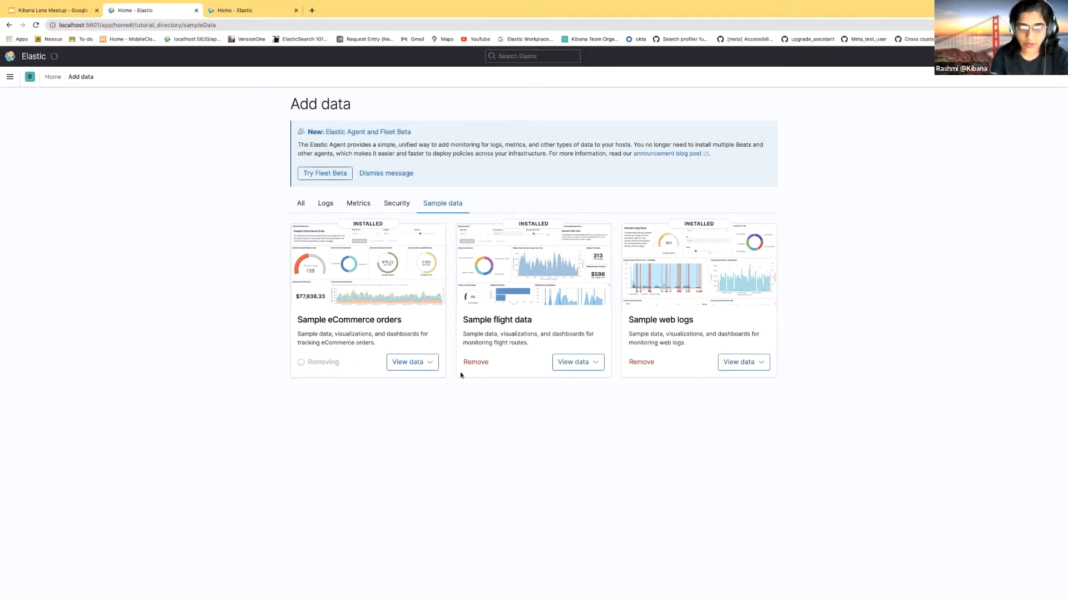
left_click(476, 363)
left_click(640, 363)
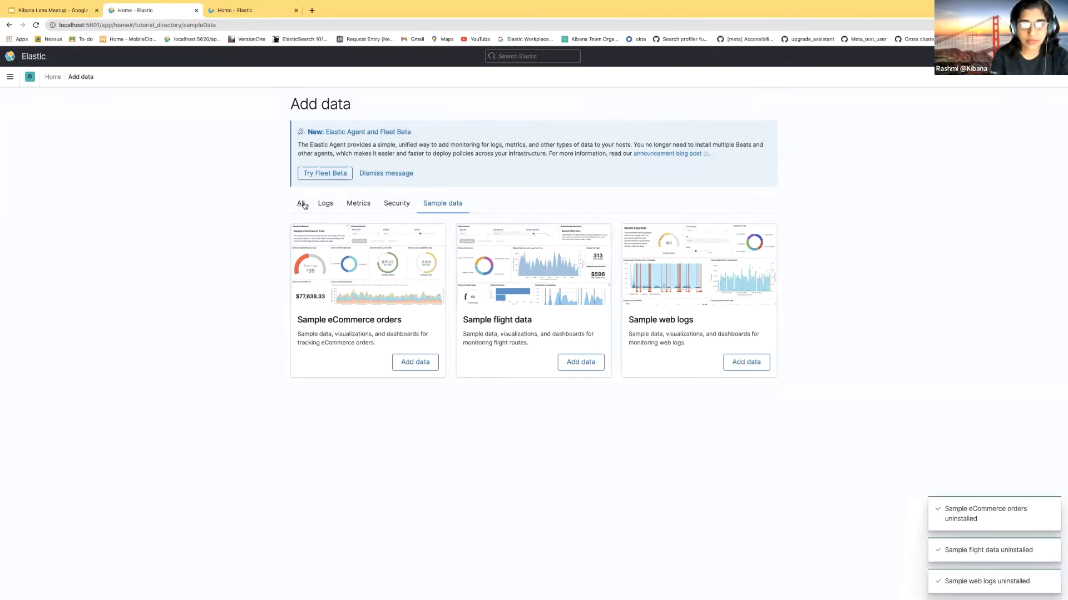
- Browse the All, Logs and Metrics data source categories and return to the sample data sets
left_click(301, 203)
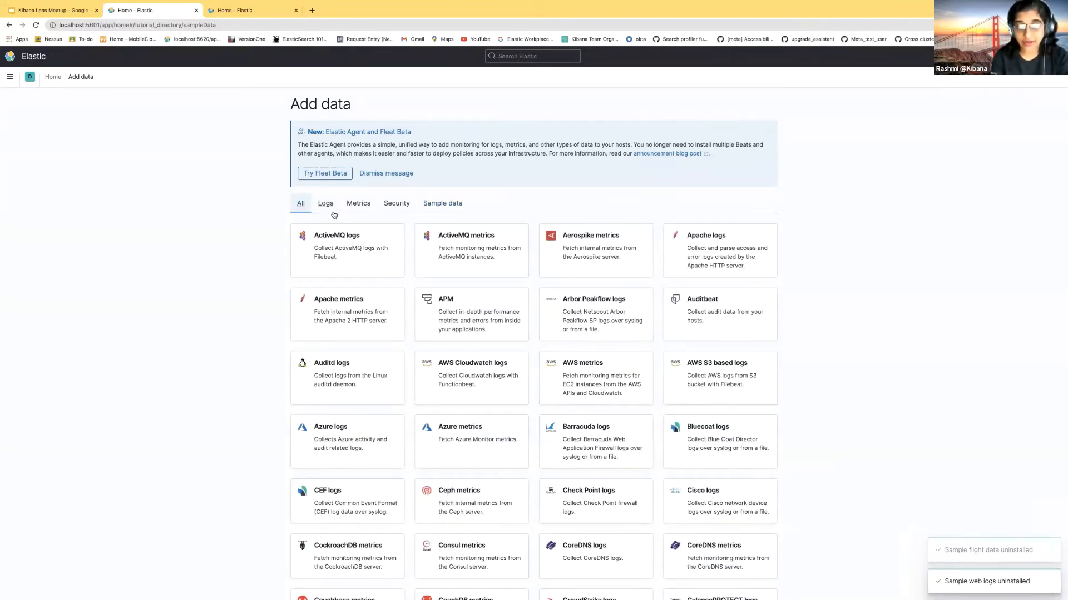
left_click(328, 206)
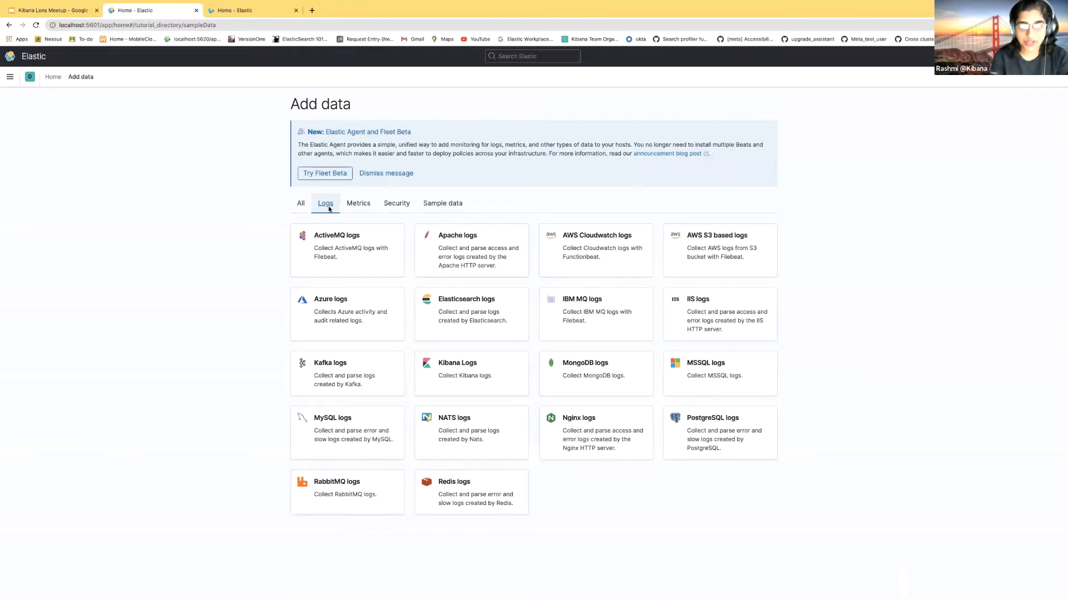
left_click(358, 205)
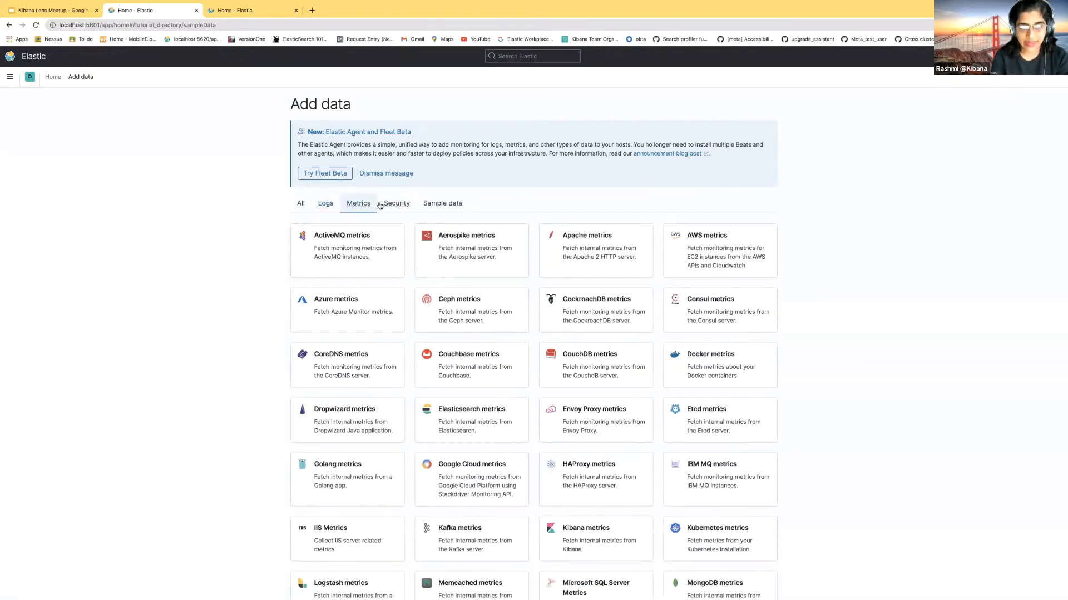
left_click(443, 204)
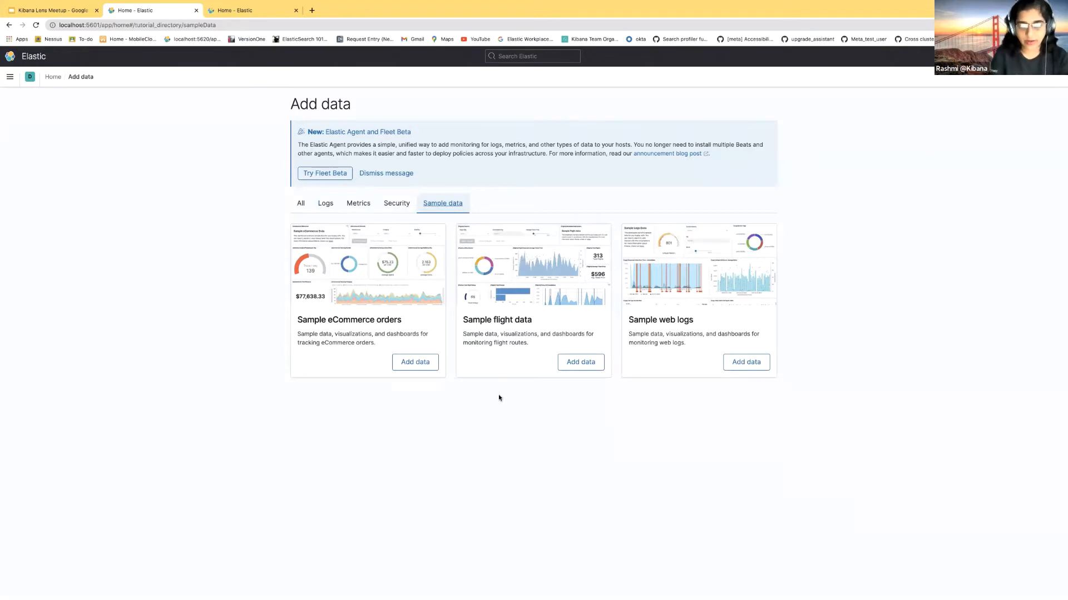
- Install the sample eCommerce orders, flight data and web logs, and open the dashboard of the eCommerce sample
left_click(420, 367)
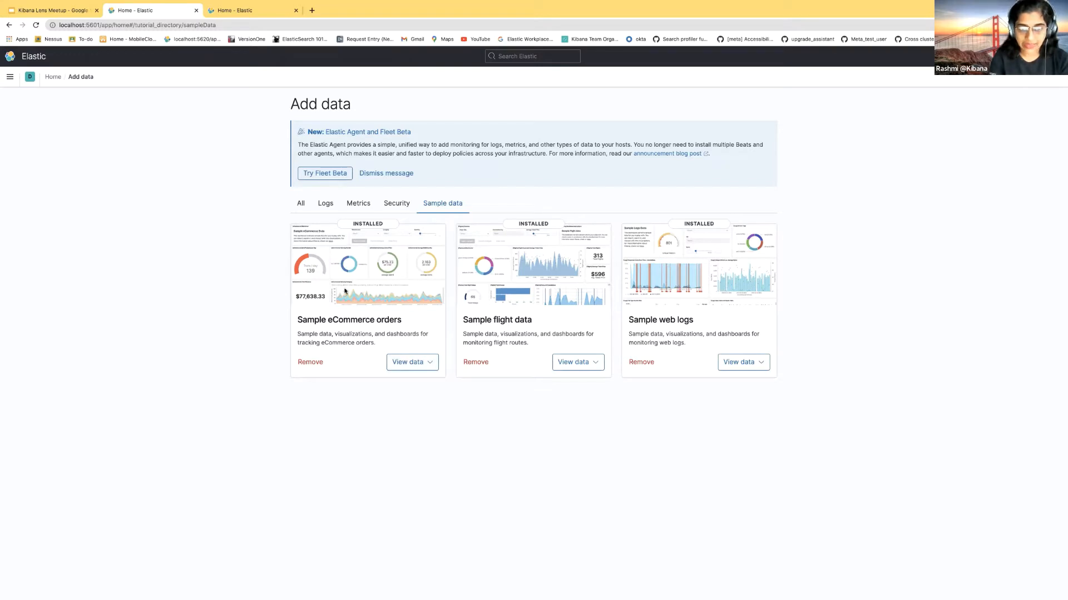
left_click(428, 362)
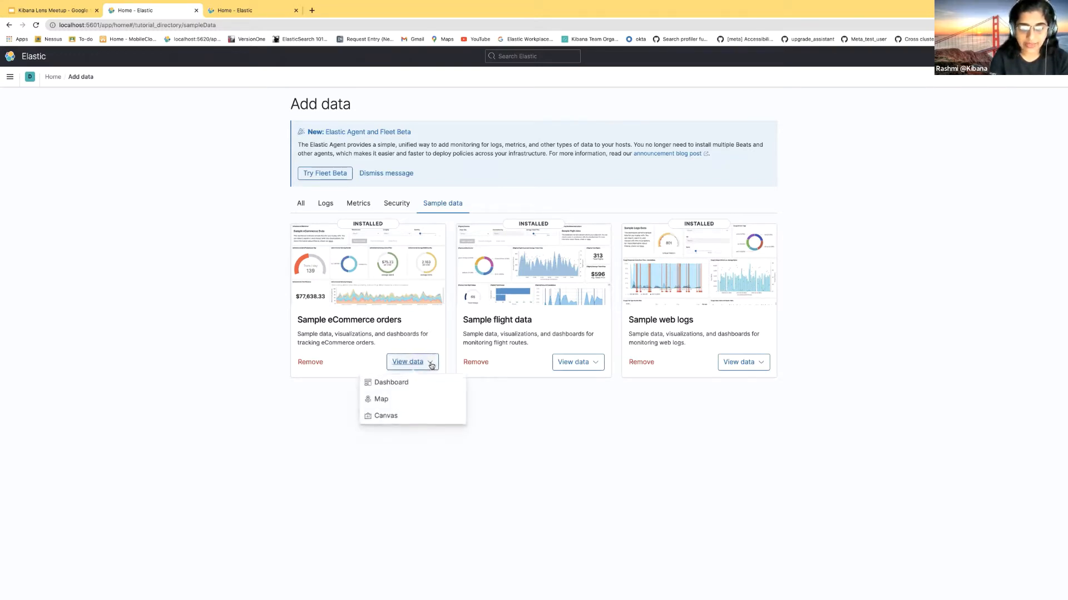
left_click(401, 384)
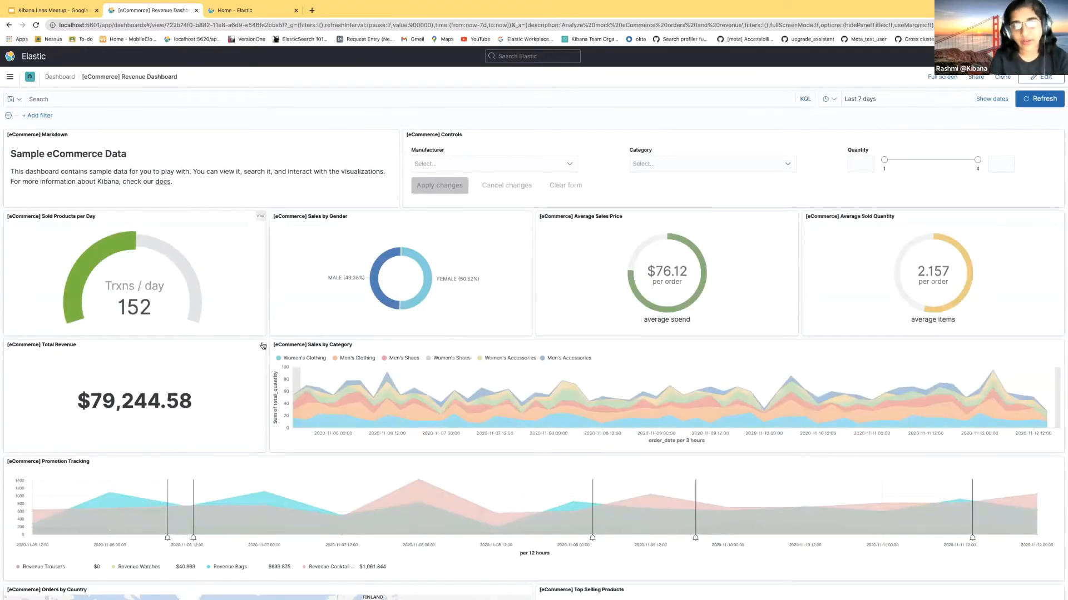
- Look through the eCommerce Revenue Dashboard's panels down to the orders table and return to its beginning
scroll(262, 346, "down", 2)
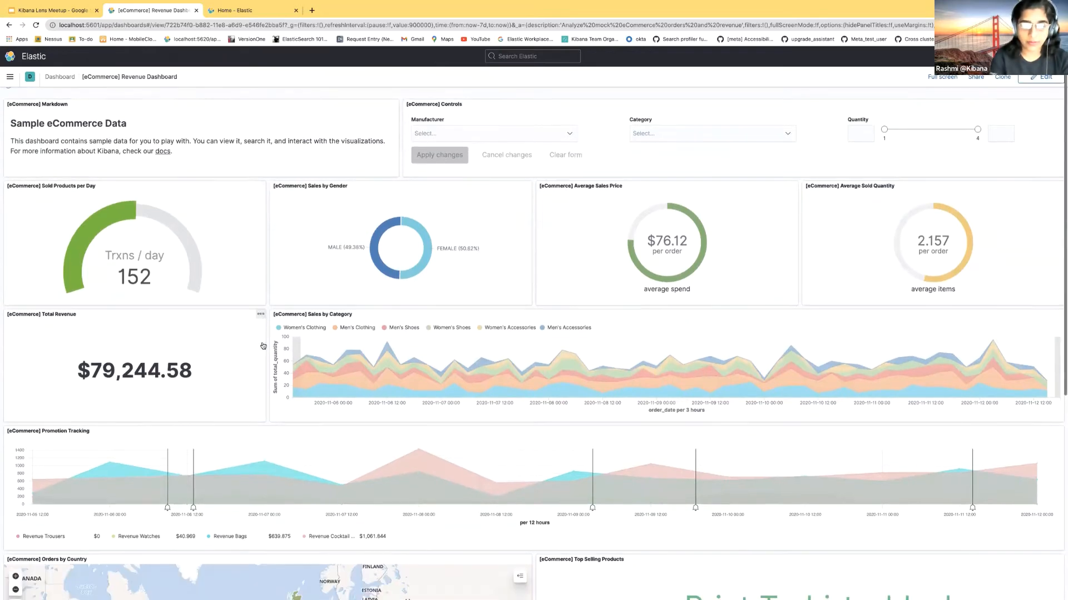
scroll(262, 345, "down", 3)
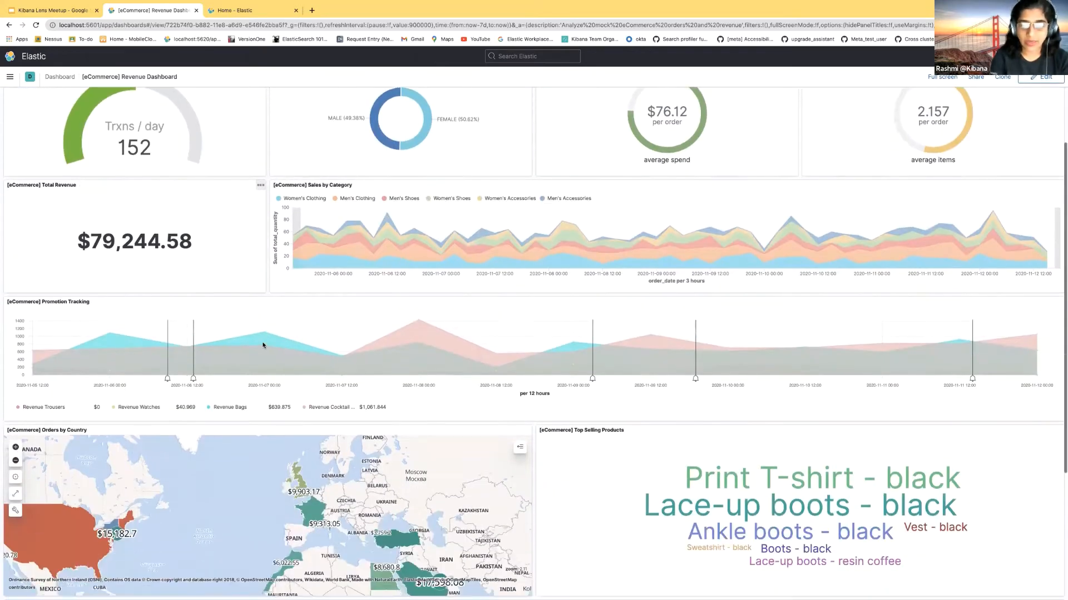
scroll(262, 346, "down", 1)
scroll(262, 345, "down", 4)
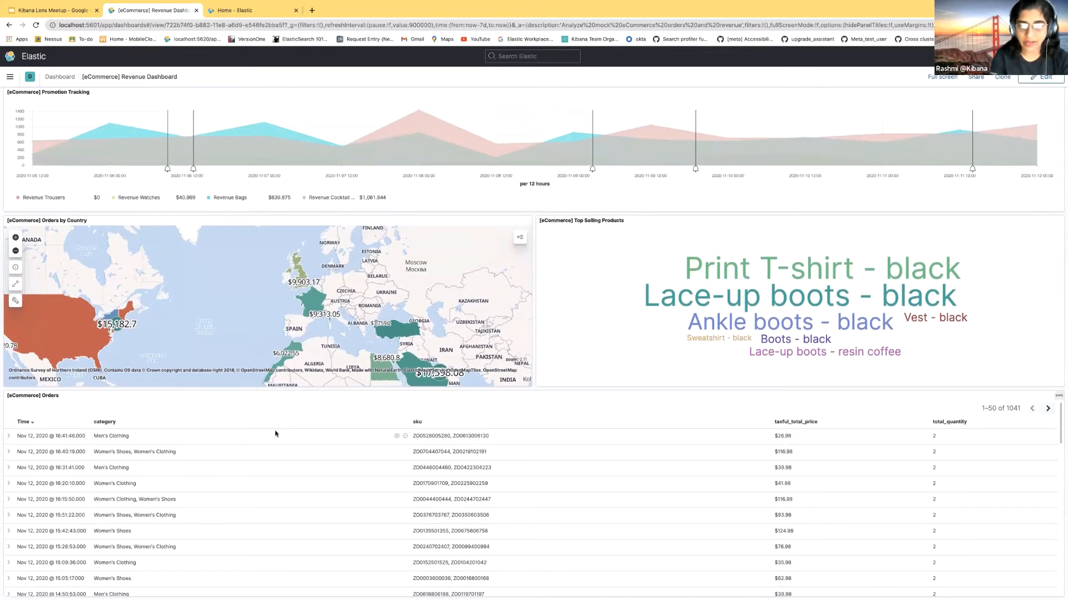
scroll(276, 434, "up", 8)
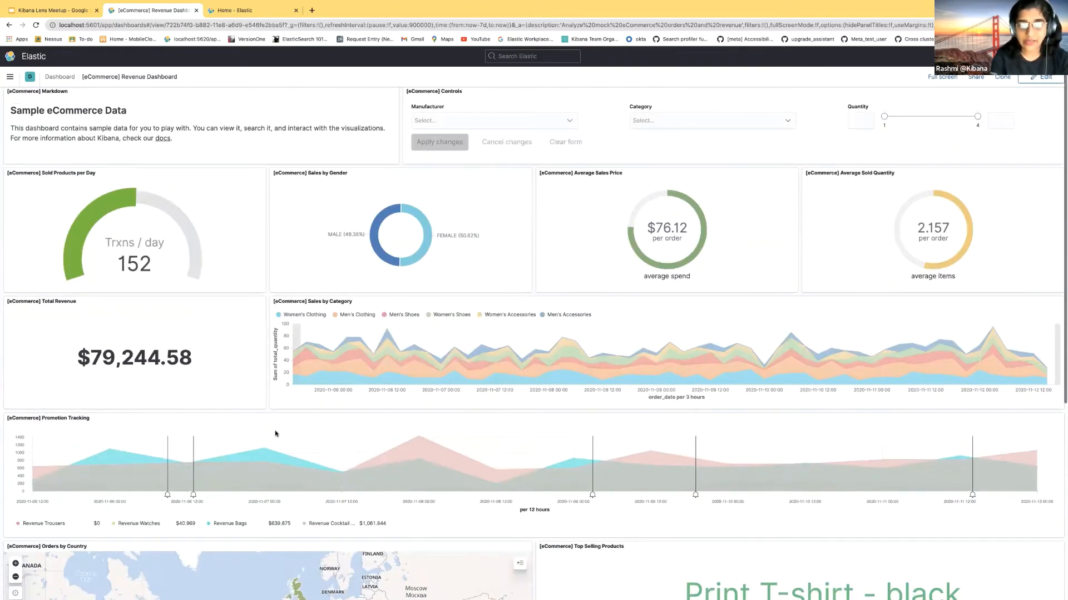
scroll(275, 434, "up", 1)
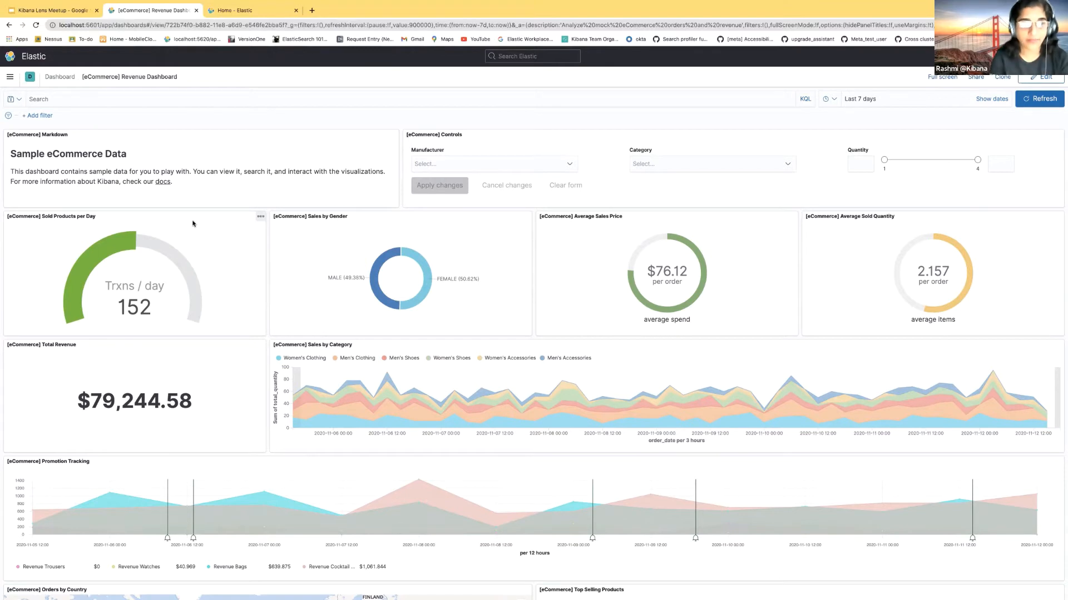
- Leave the dashboard for Discover and change the index pattern to kibana_sample_data_ecommerce
left_click(54, 77)
left_click(10, 77)
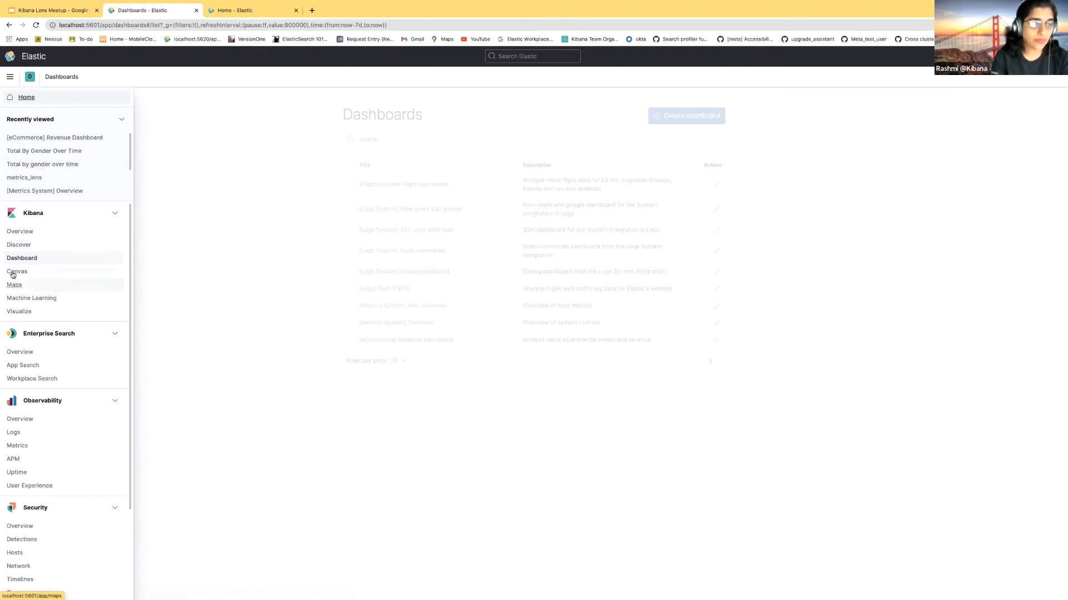
left_click(12, 245)
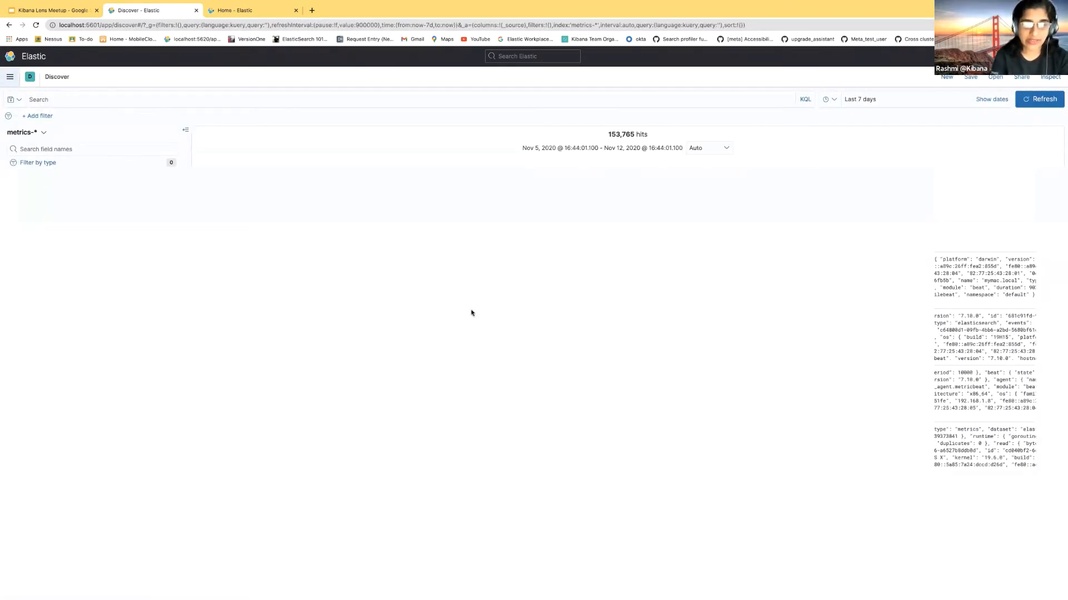
left_click(39, 132)
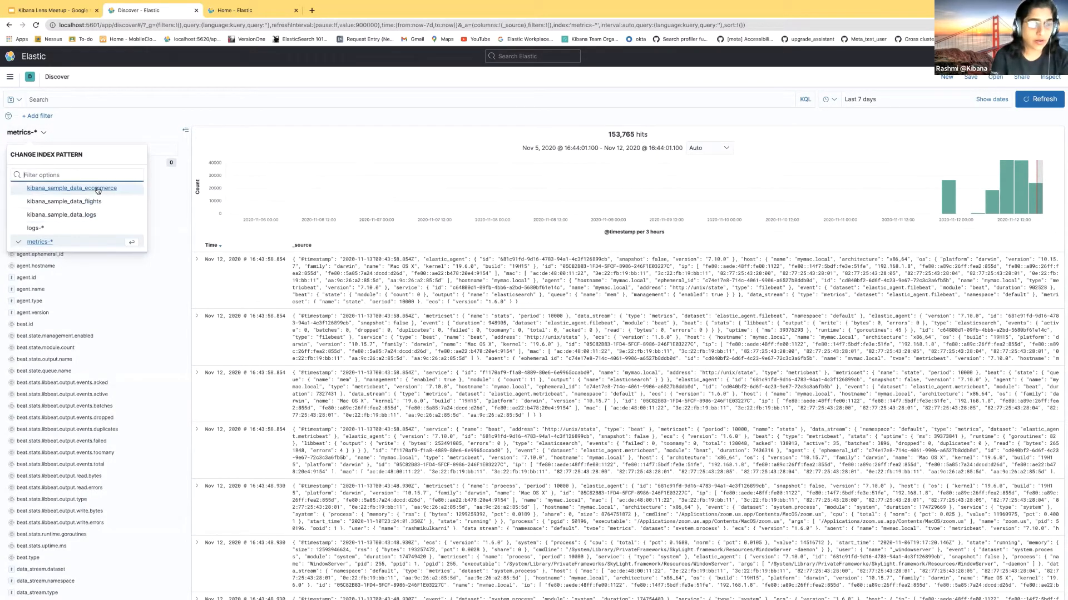
left_click(98, 189)
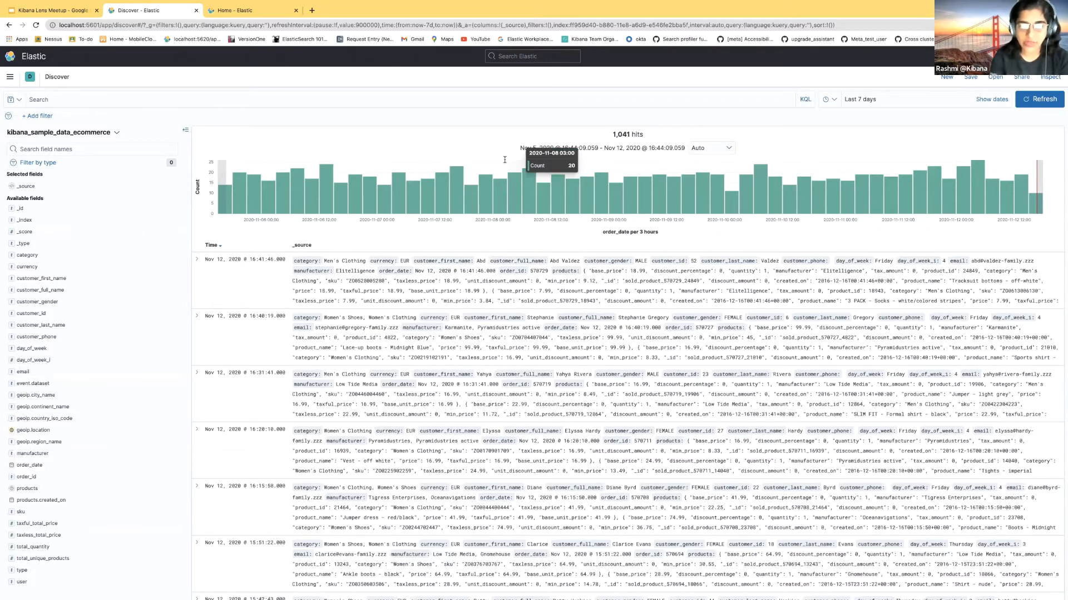
- Expand the first eCommerce document in the results and review all of its fields
left_click(196, 260)
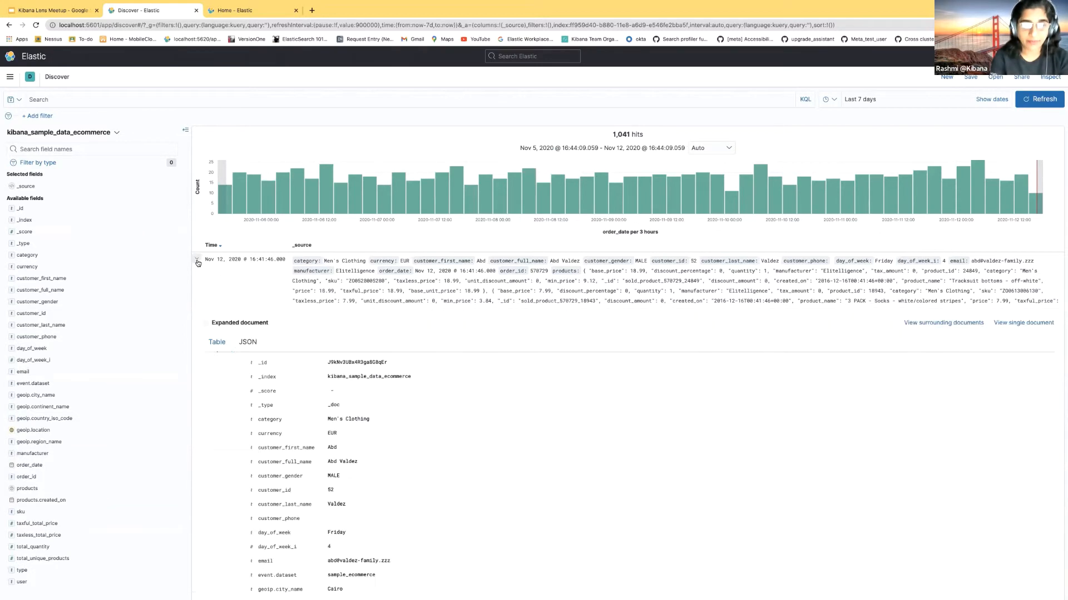
scroll(410, 486, "down", 5)
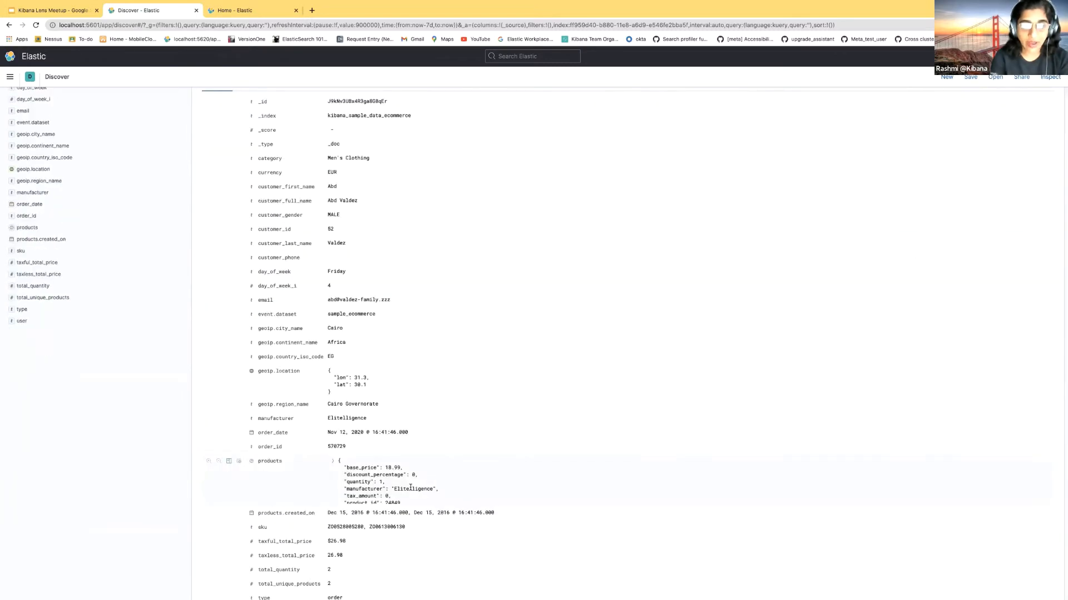
scroll(411, 488, "down", 5)
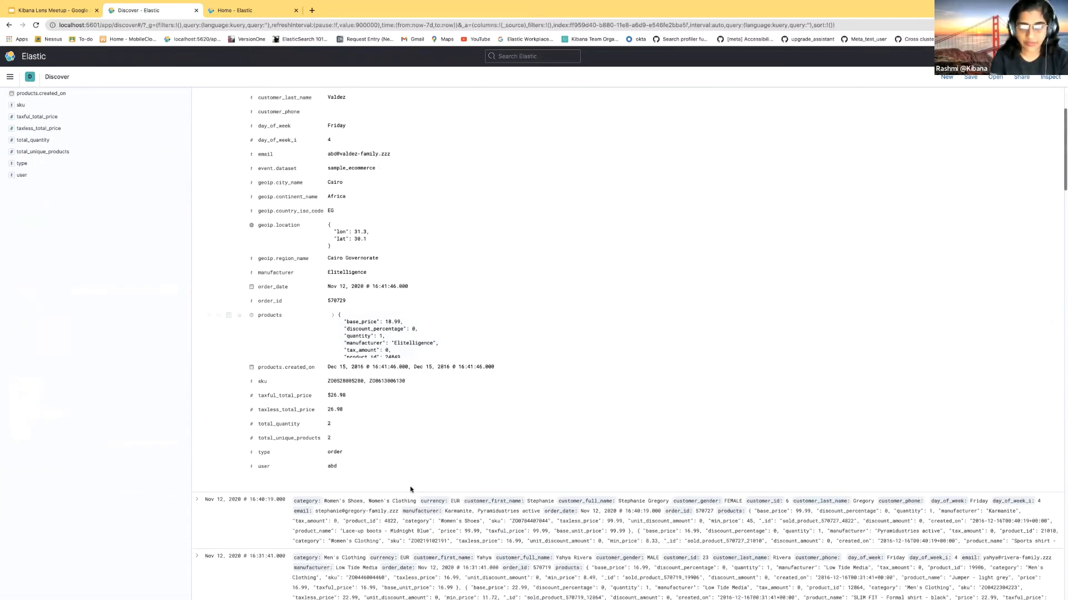
scroll(409, 486, "up", 15)
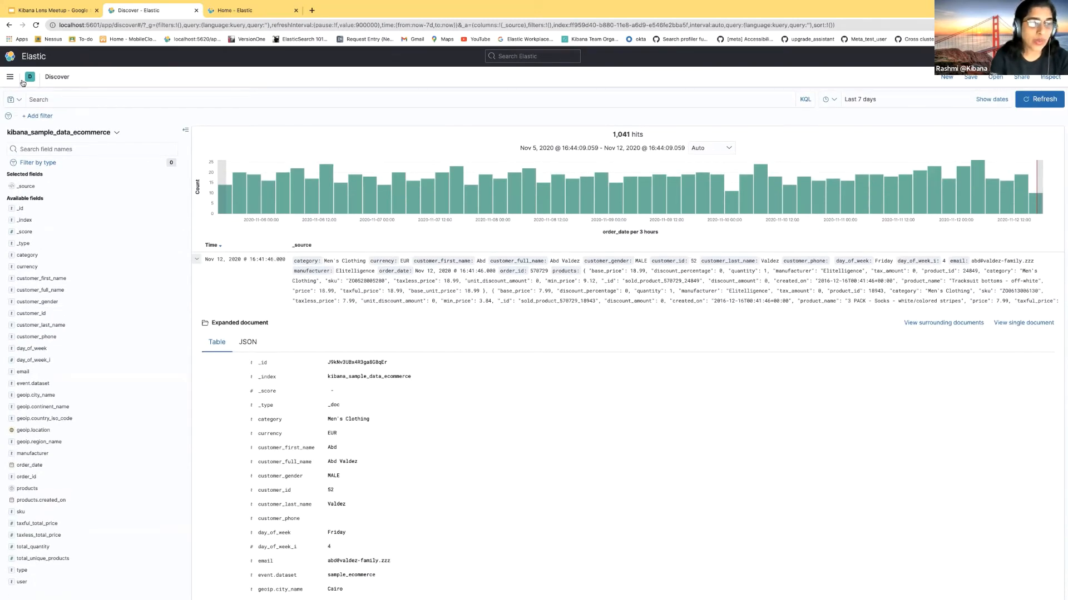
- Visit the list of saved dashboards and open the Visualize app's list of visualizations
left_click(10, 78)
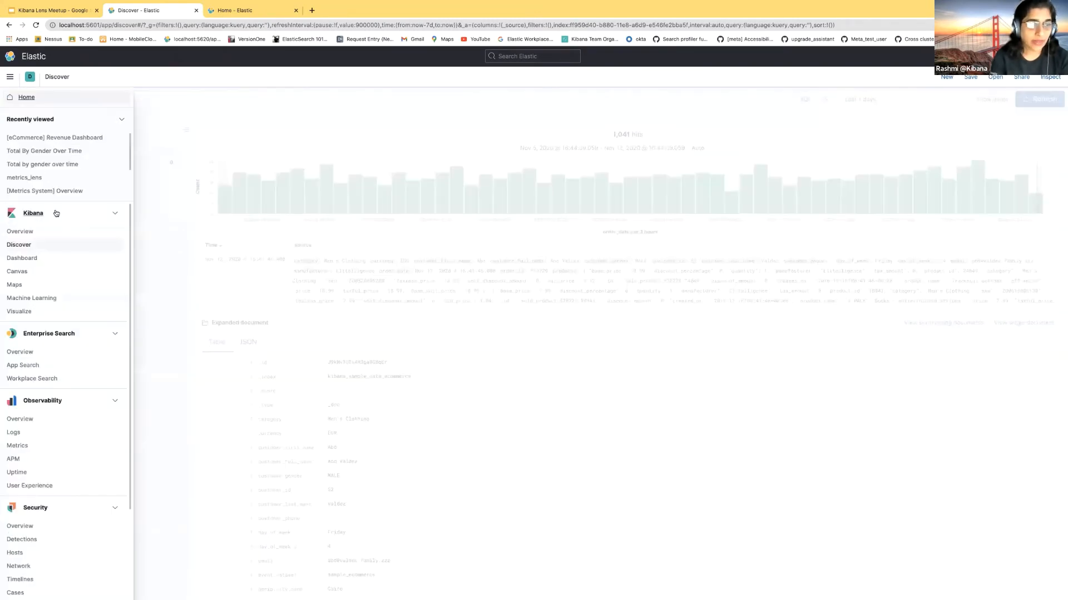
left_click(22, 259)
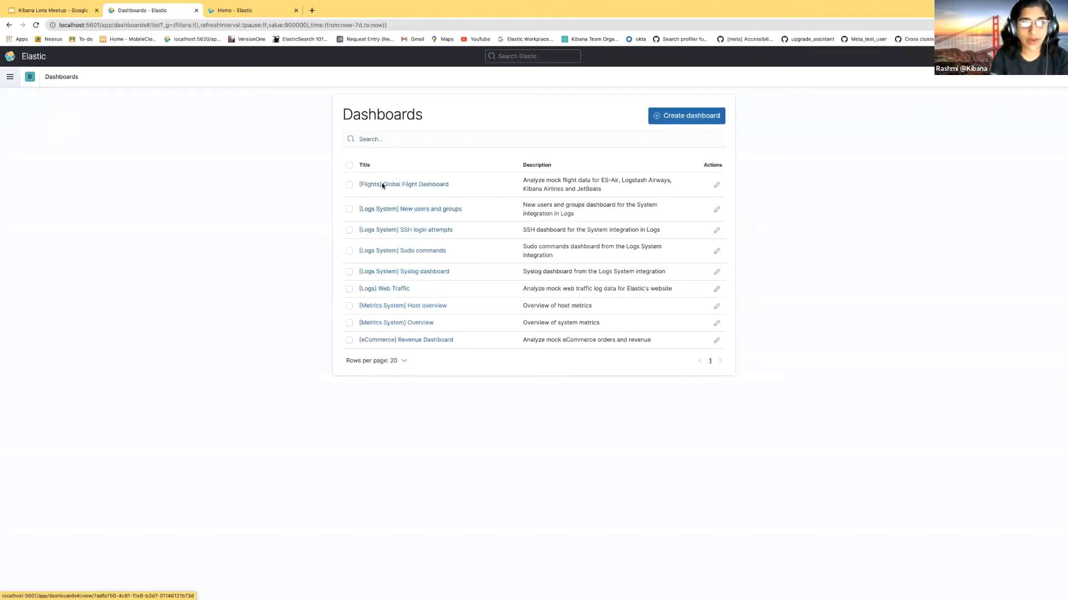
left_click(10, 77)
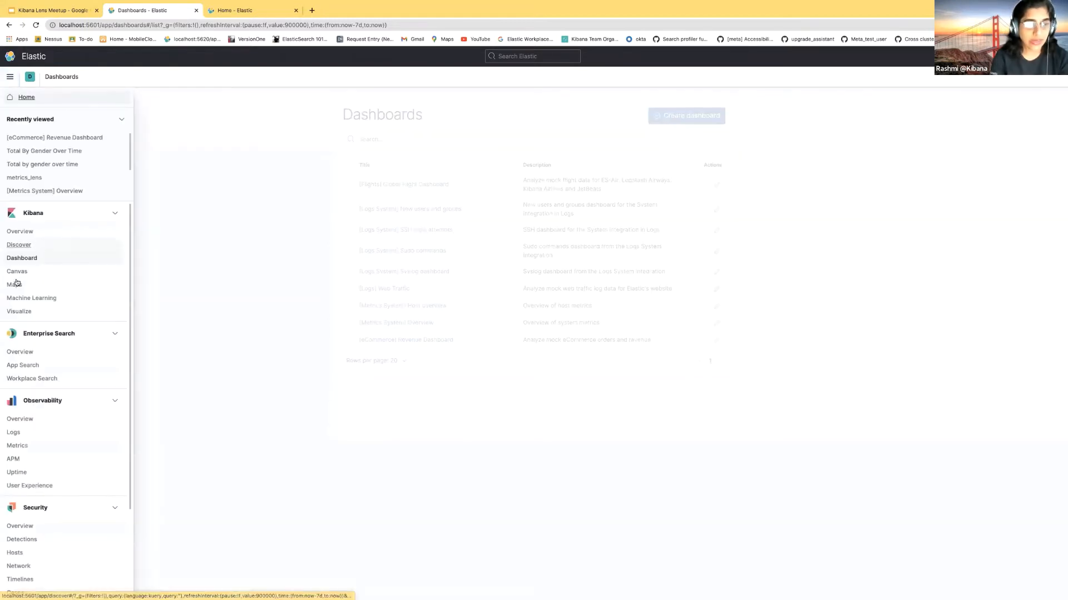
left_click(17, 312)
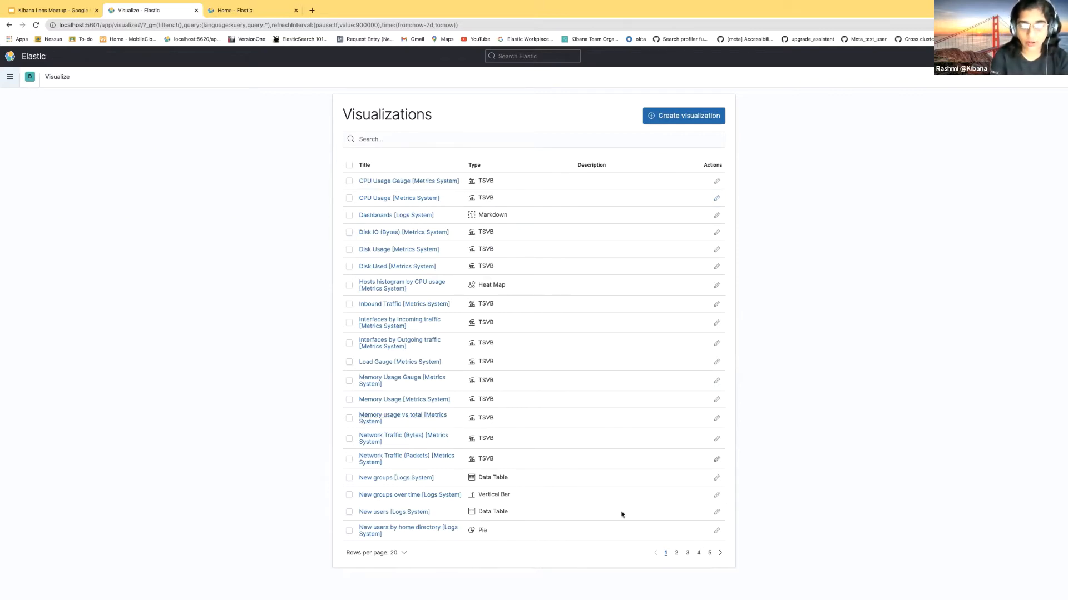
- Browse the second and third pages of the visualizations list and start creating a new visualization
left_click(677, 554)
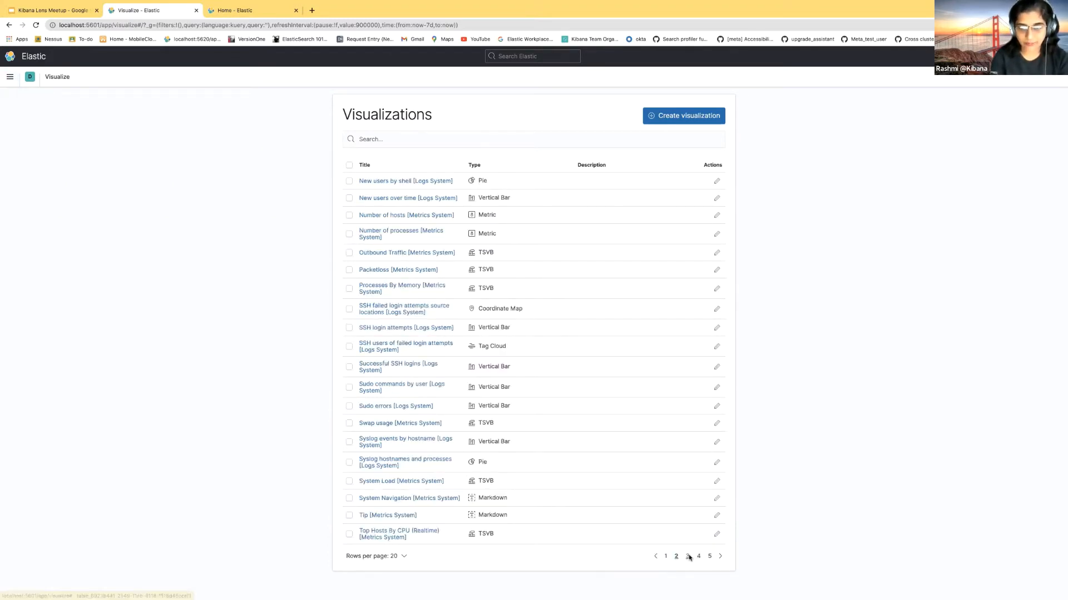
left_click(688, 557)
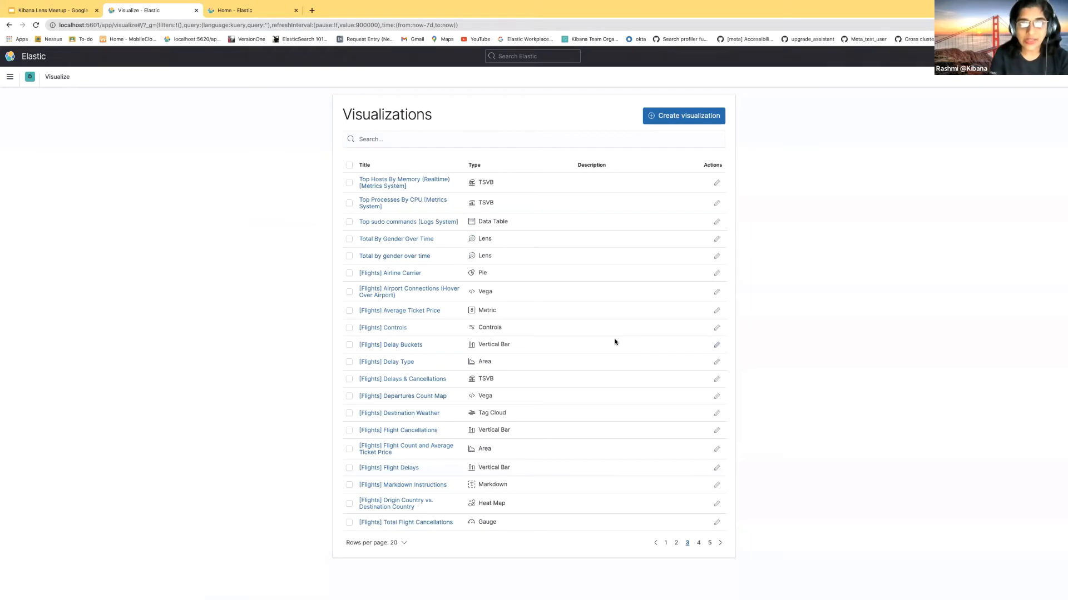
left_click(678, 114)
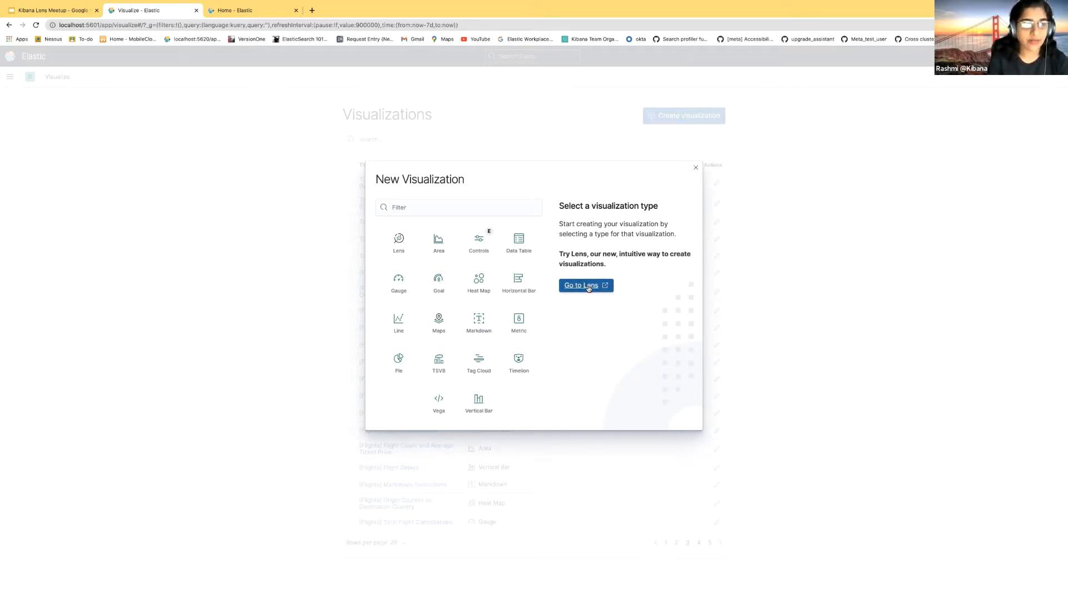
- Visit the Thank You slide in the Google Slides presentation, then return to Kibana and open Lens for the new visualization
left_click(53, 11)
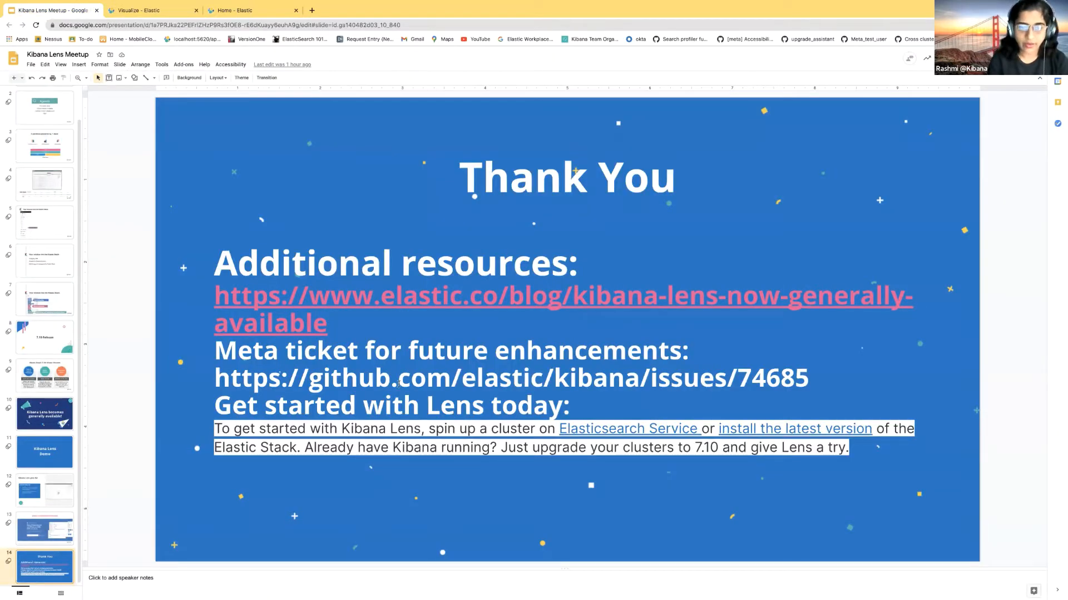
left_click(399, 383)
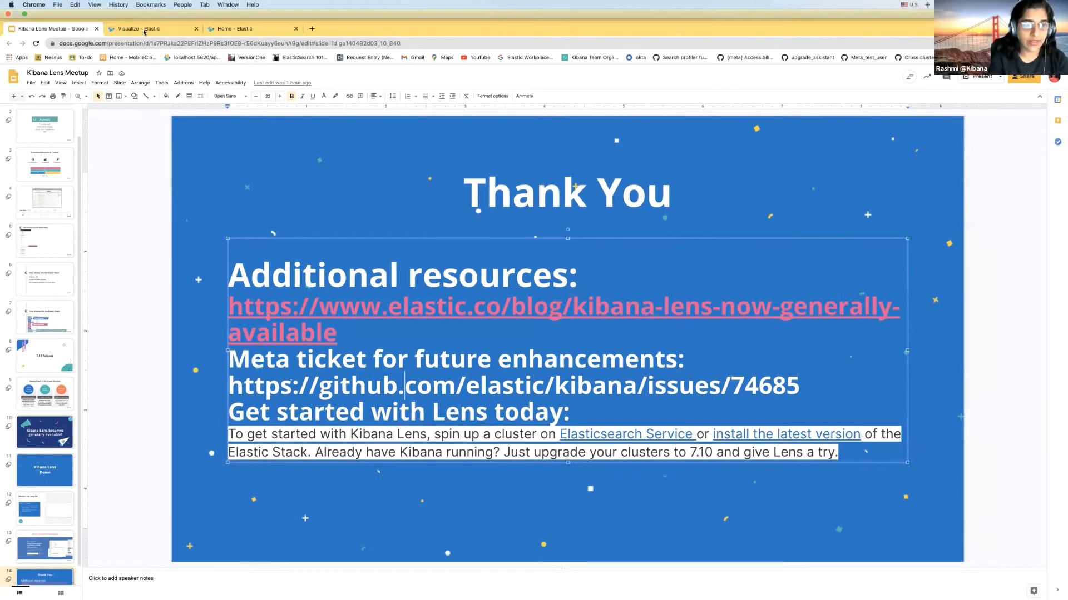
left_click(143, 31)
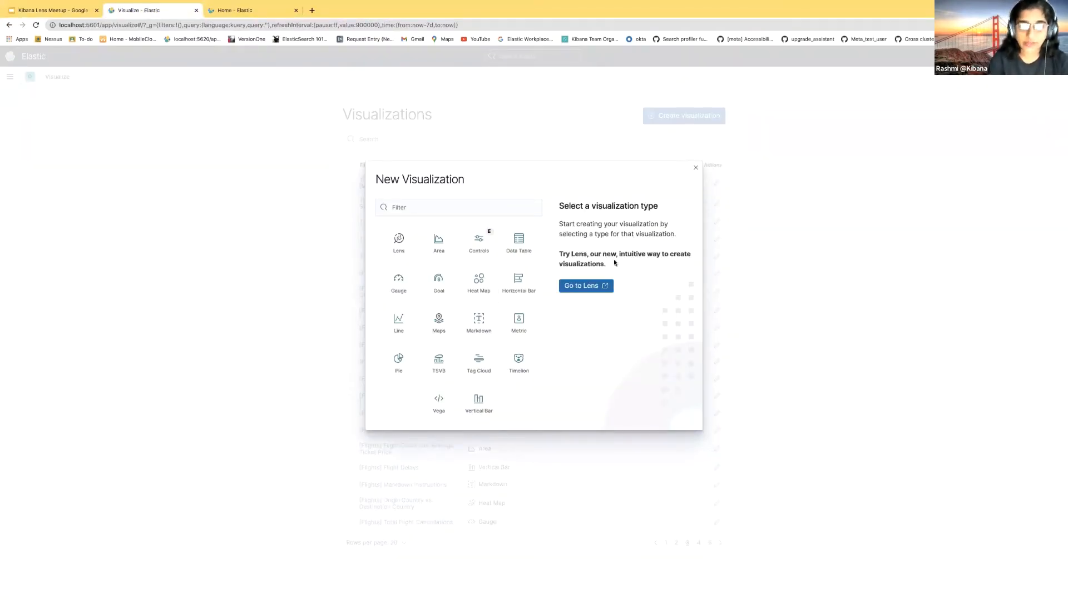
left_click(585, 286)
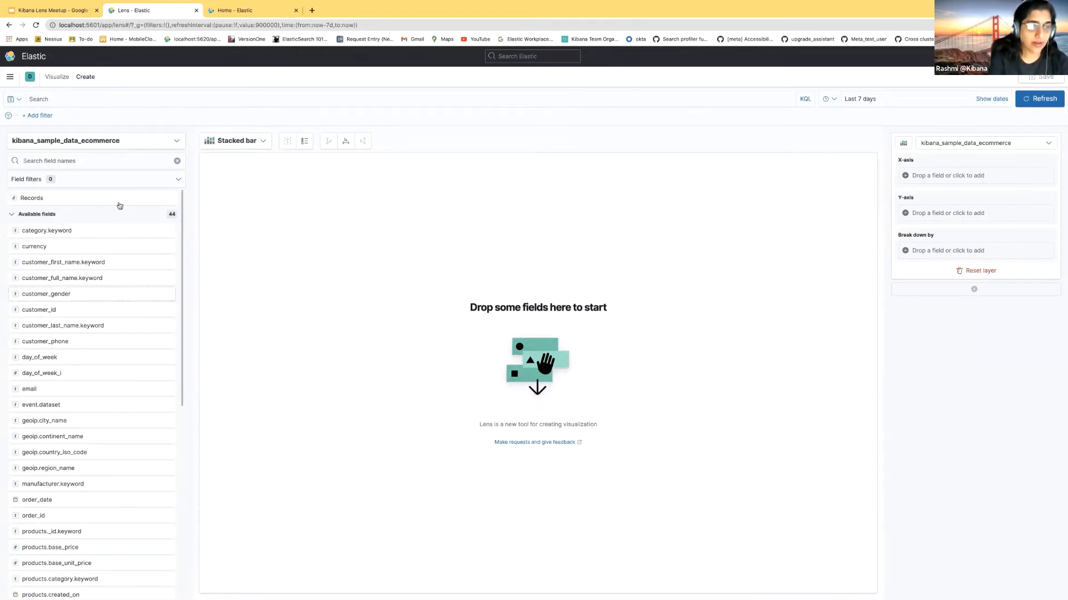
- Look at the index patterns on offer, keep kibana_sample_data_ecommerce, and add the Records field to the empty Lens workspace
left_click(178, 141)
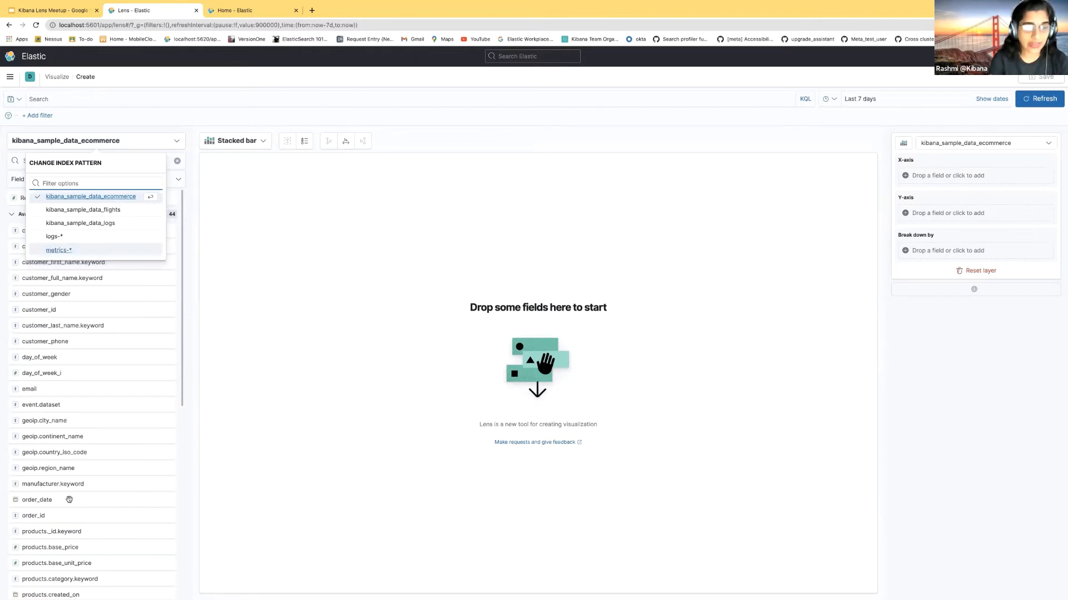
left_click(189, 283)
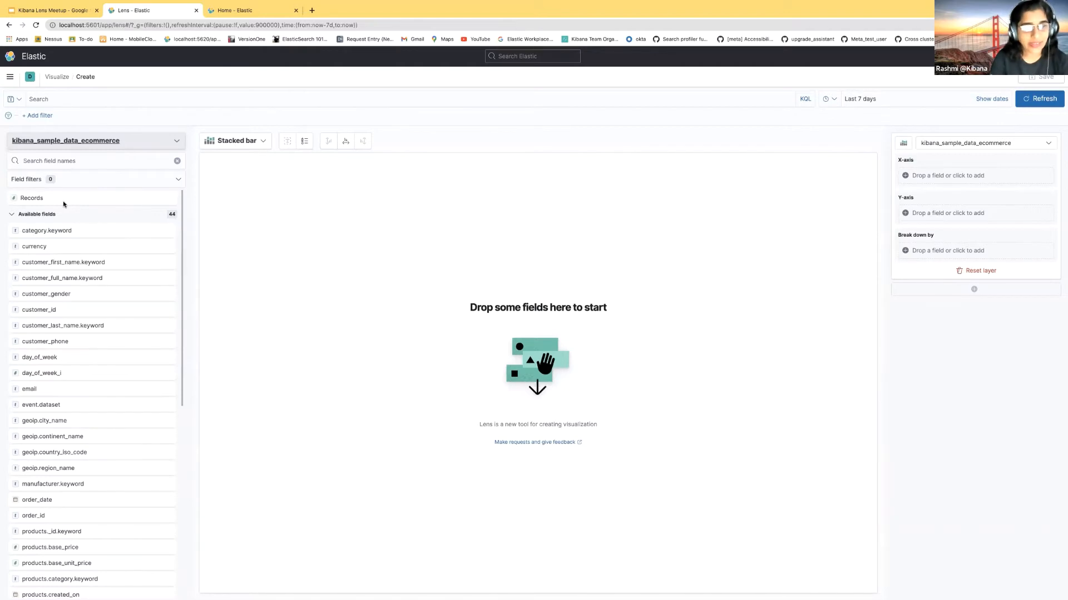
left_click(32, 199)
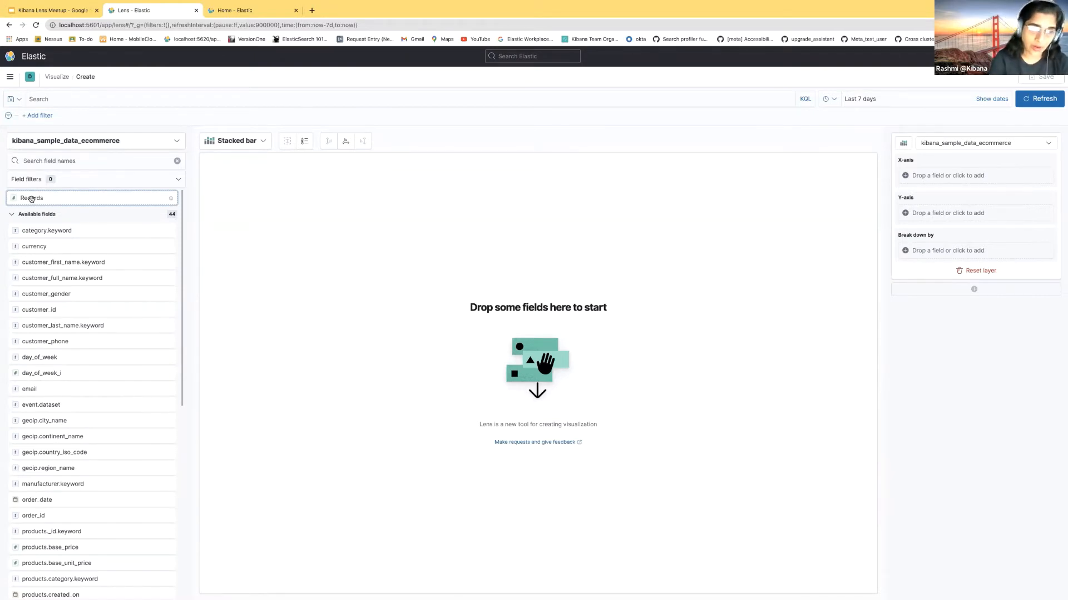
left_click_drag(32, 199, 262, 234)
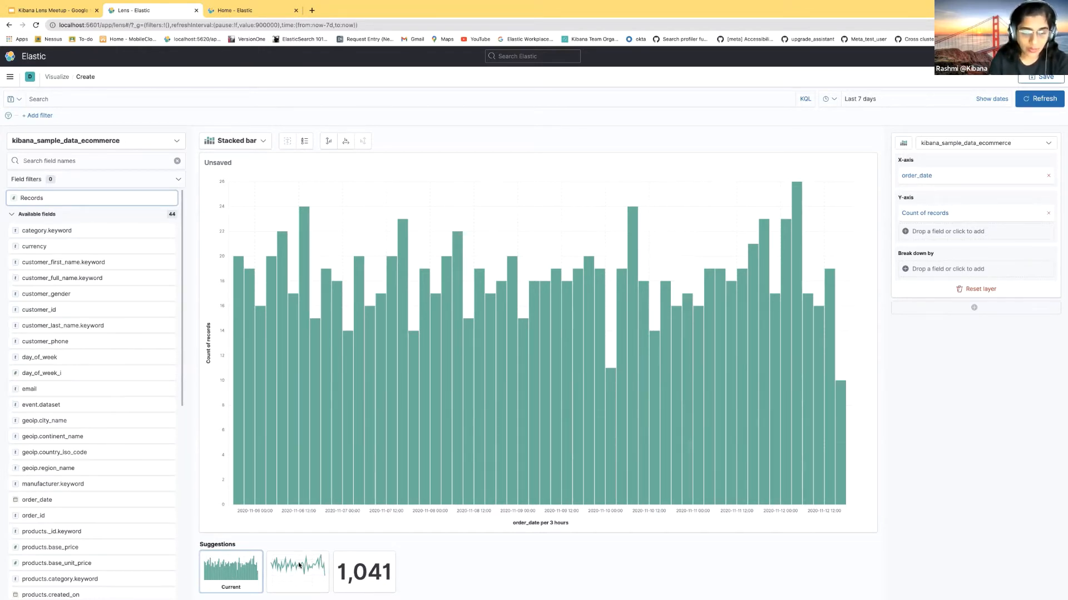
- Try the count of records as Metric, Line, Percentage area, Data table and Percentage bar visualizations
left_click(367, 579)
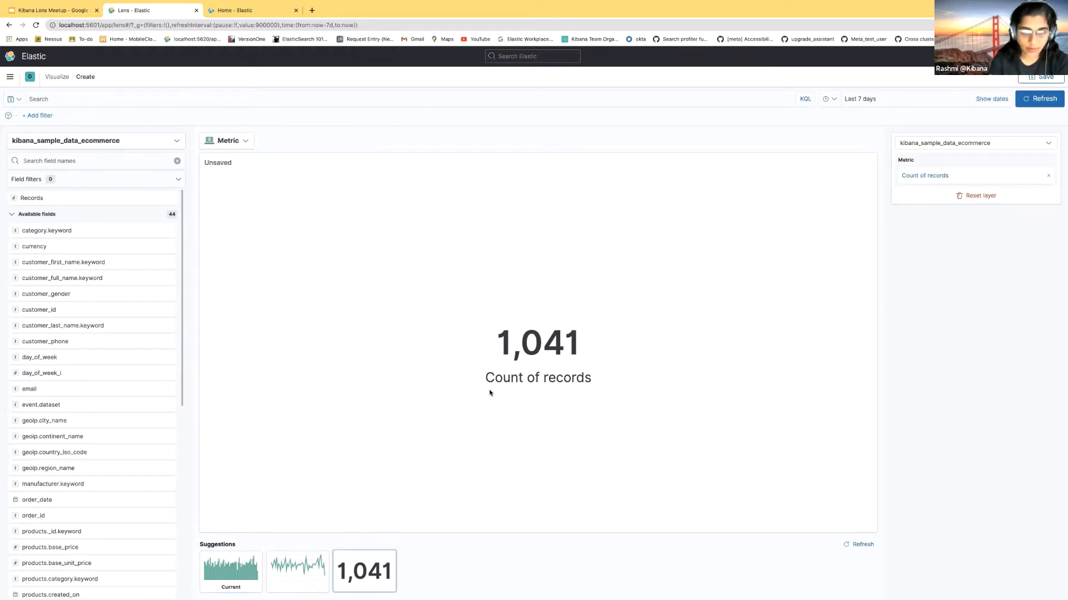
left_click(280, 580)
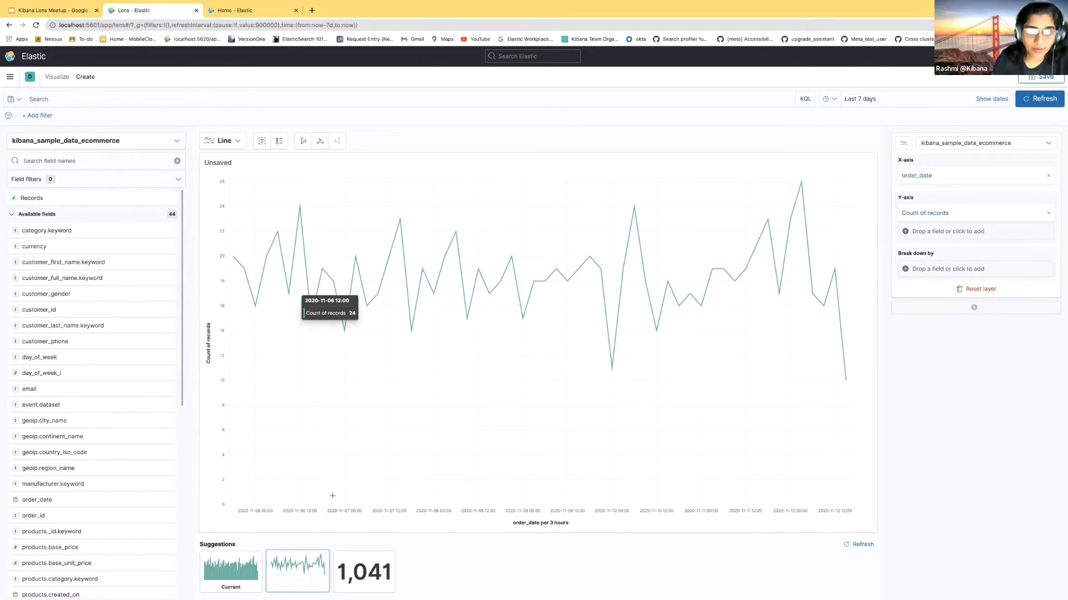
left_click(239, 143)
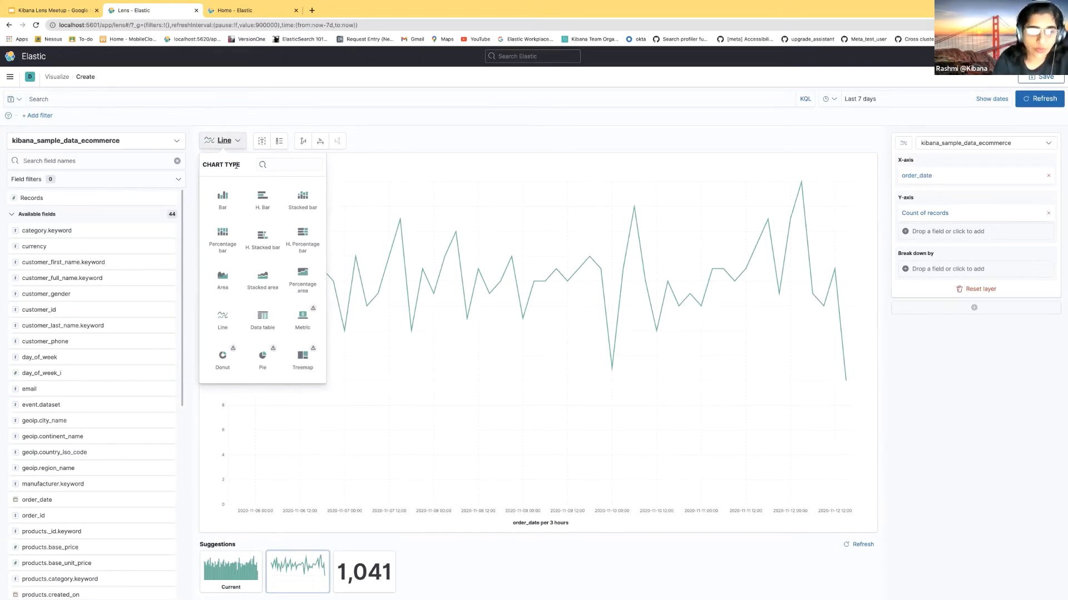
left_click(297, 281)
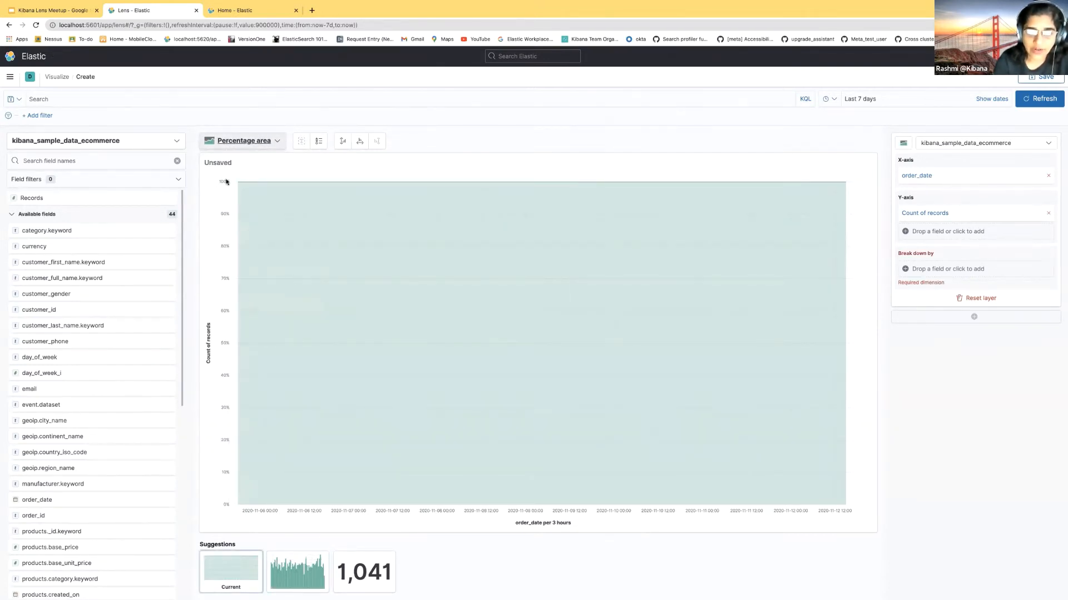
left_click(270, 144)
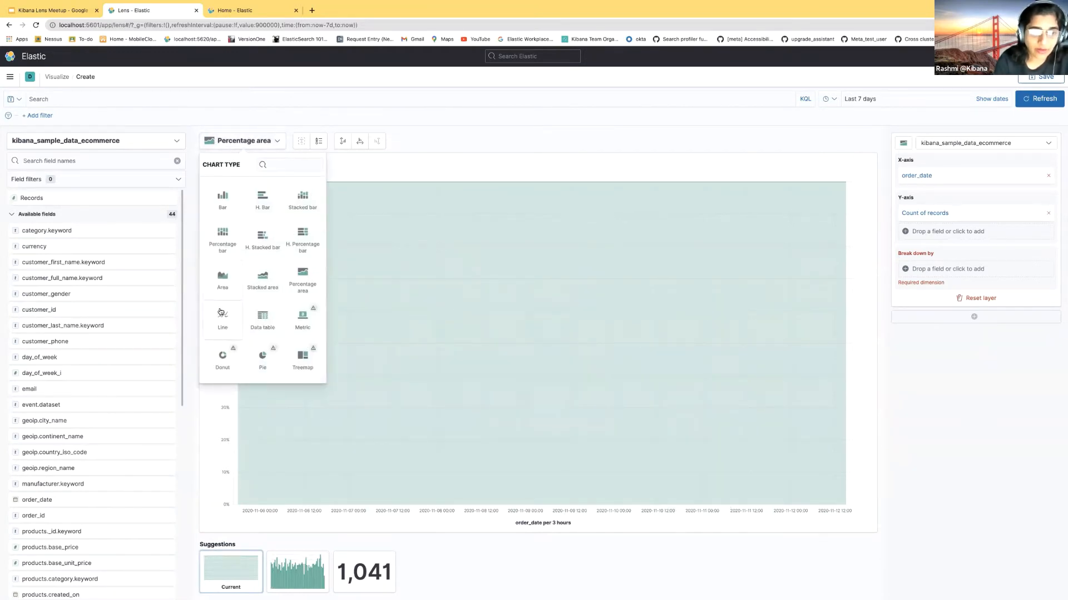
left_click(262, 327)
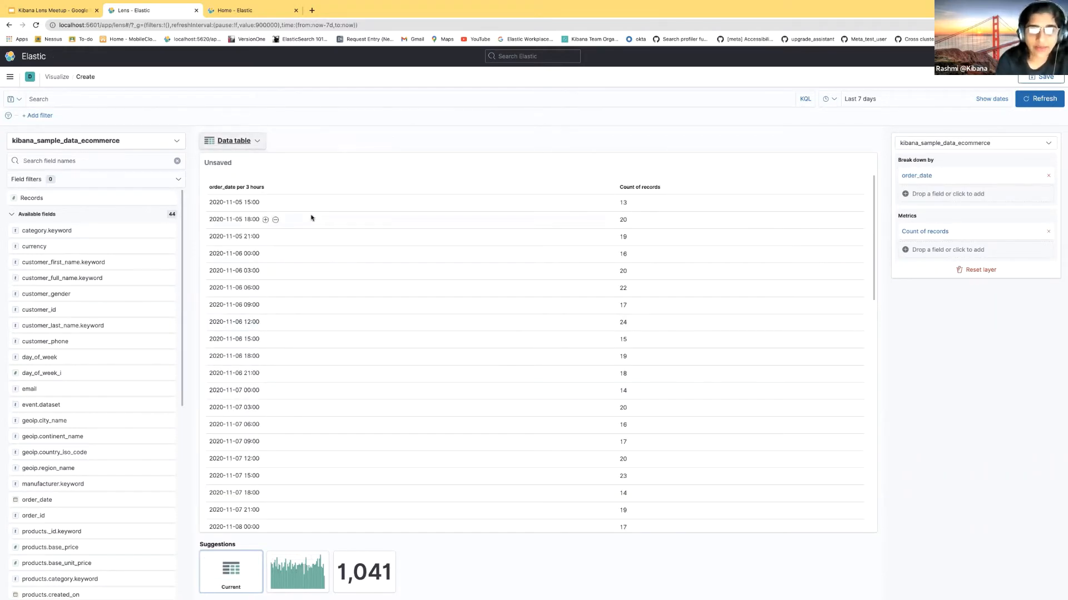
left_click(251, 143)
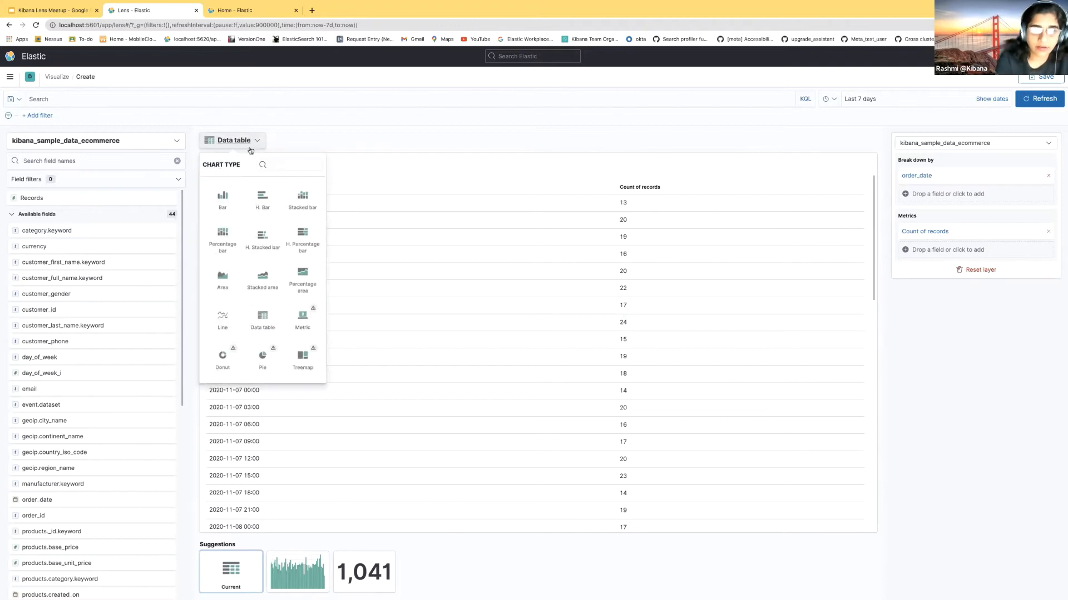
left_click(223, 249)
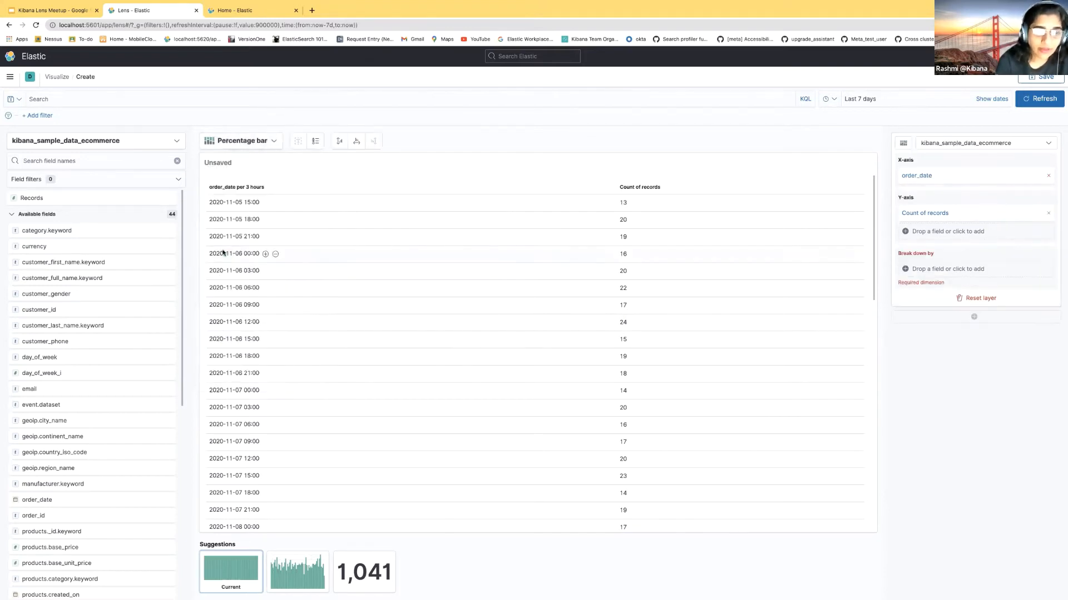
- Review the available chart types and the legend display and position options for the percentage bar chart
left_click(243, 141)
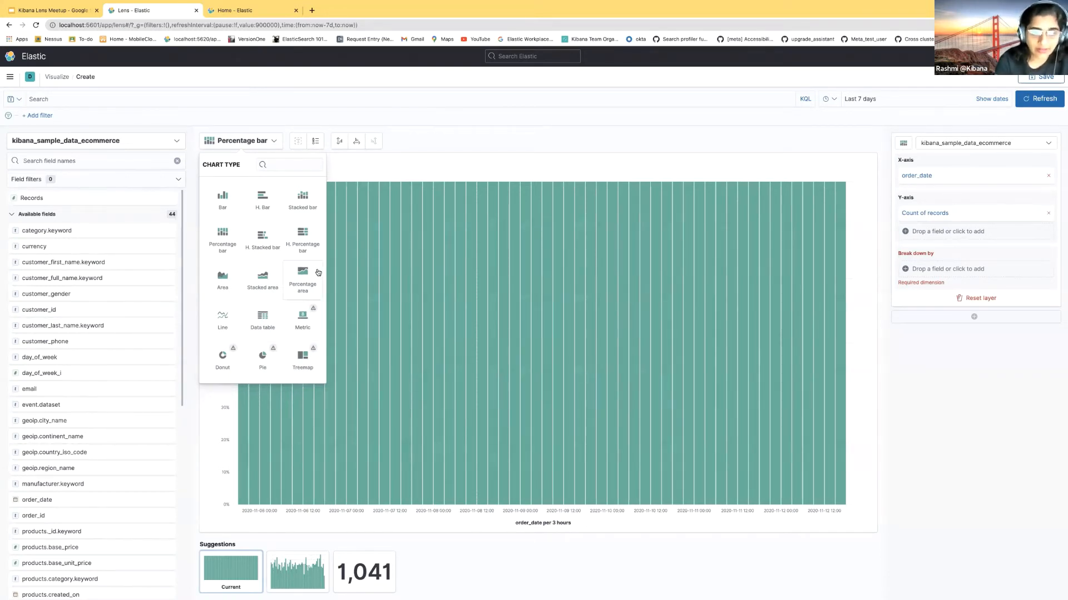
mouse_move(313, 309)
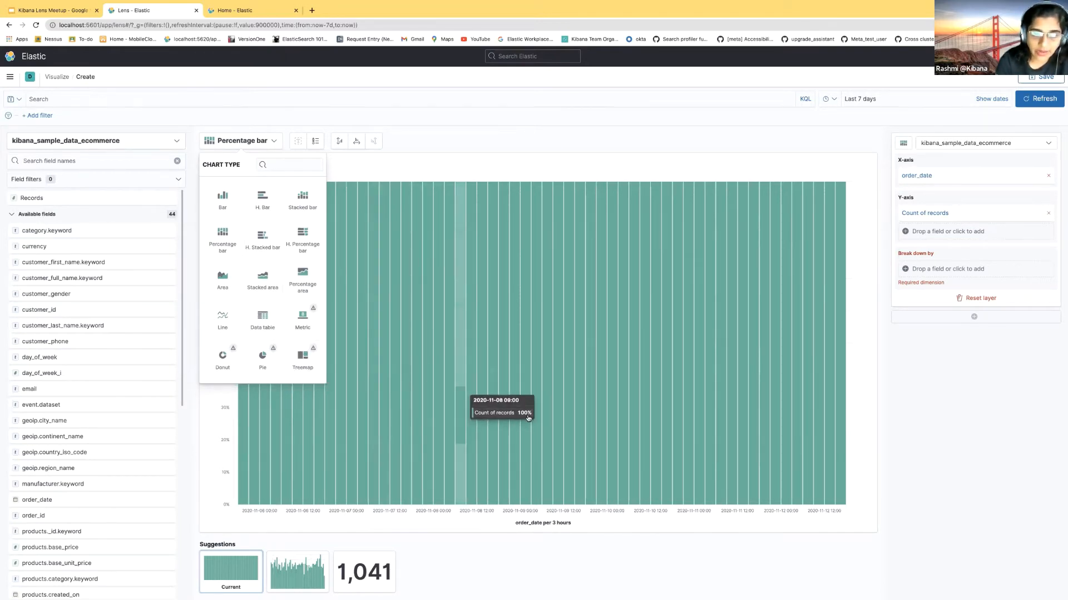
left_click(383, 170)
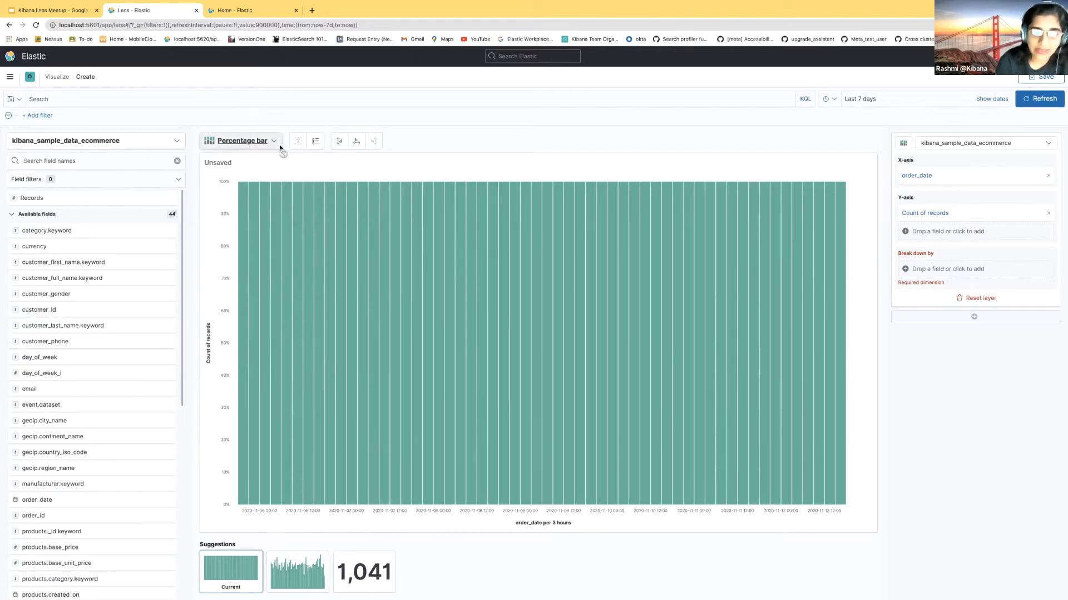
left_click(315, 141)
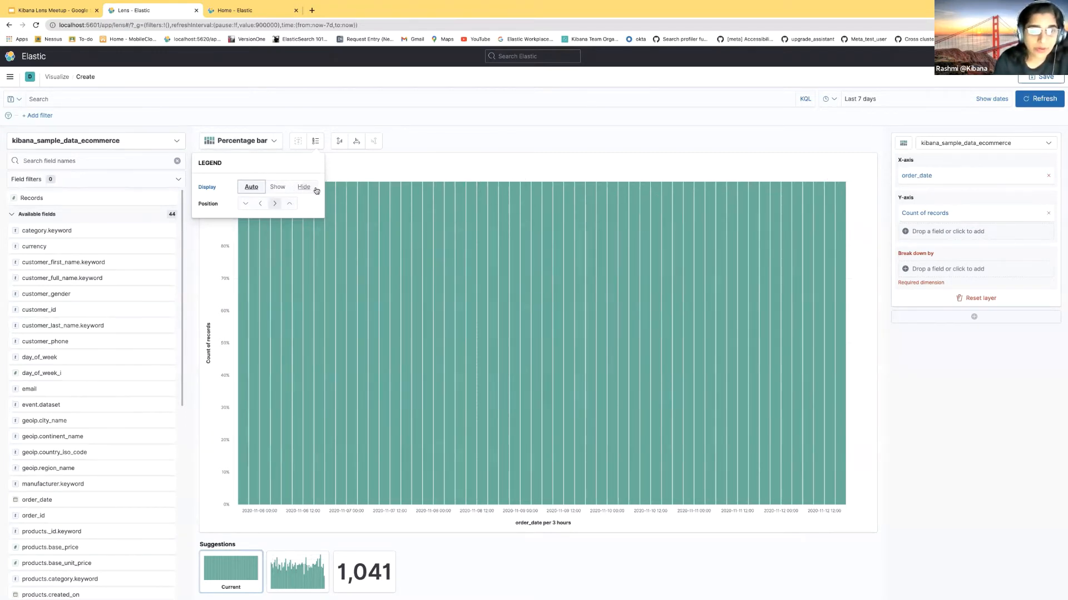
left_click(340, 169)
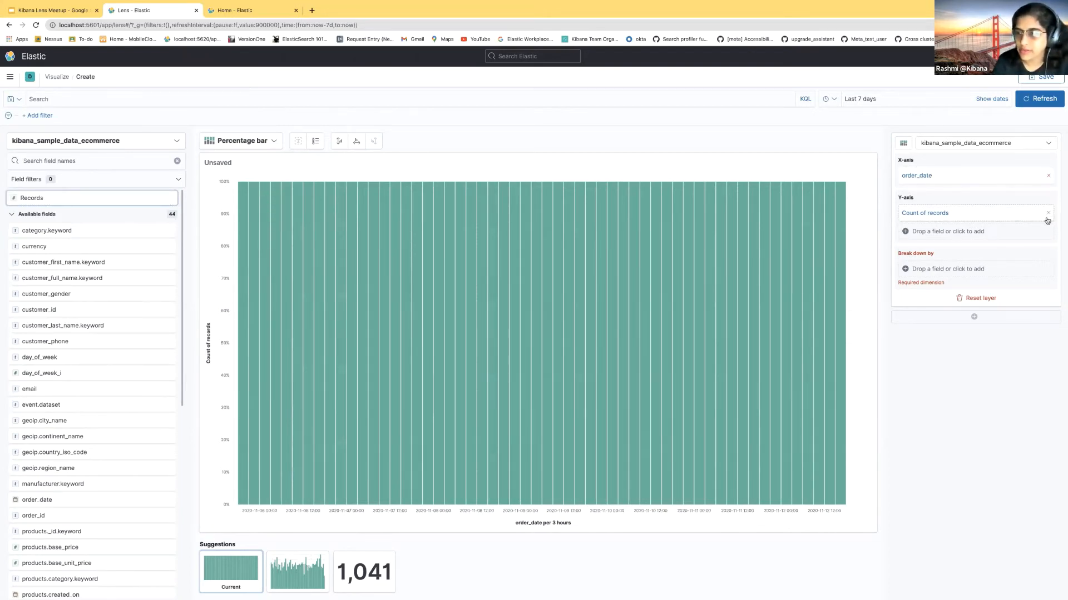
- Reset the chart layer and filter the available fields to the string type
left_click(984, 300)
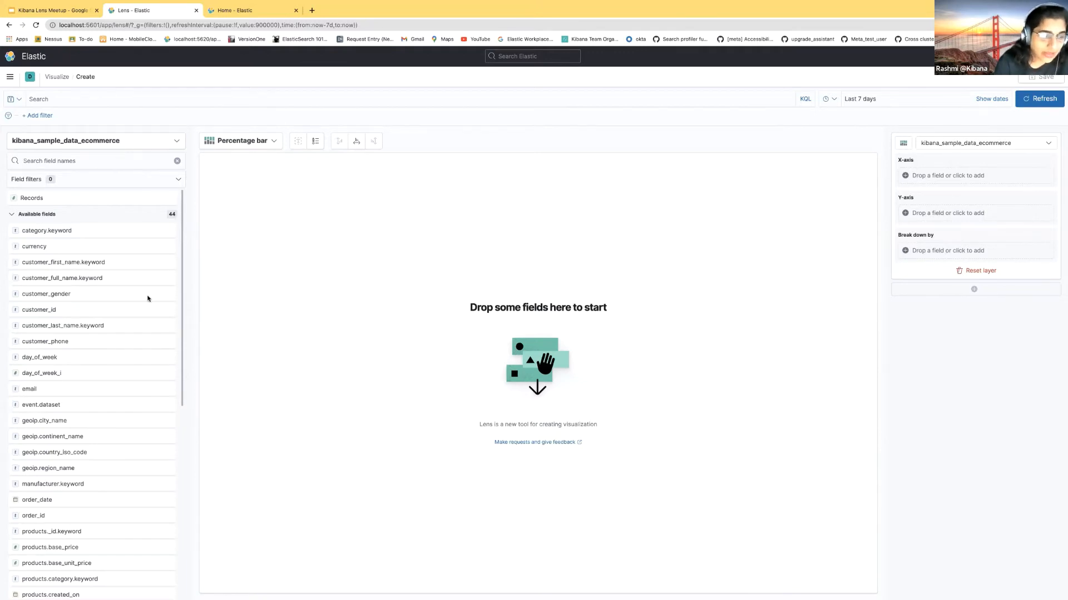
left_click(93, 161)
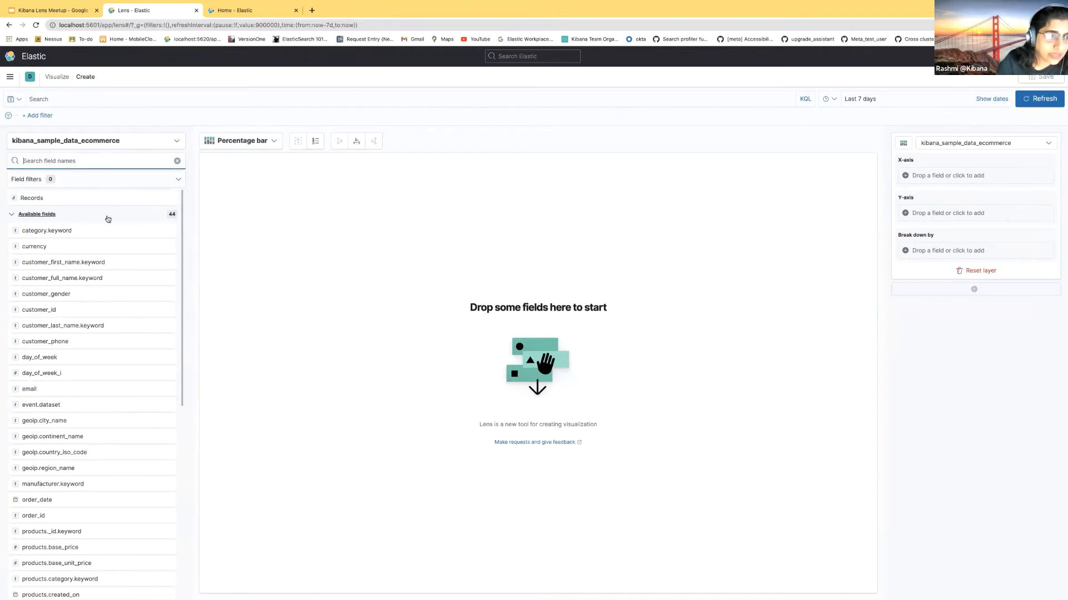
left_click(26, 181)
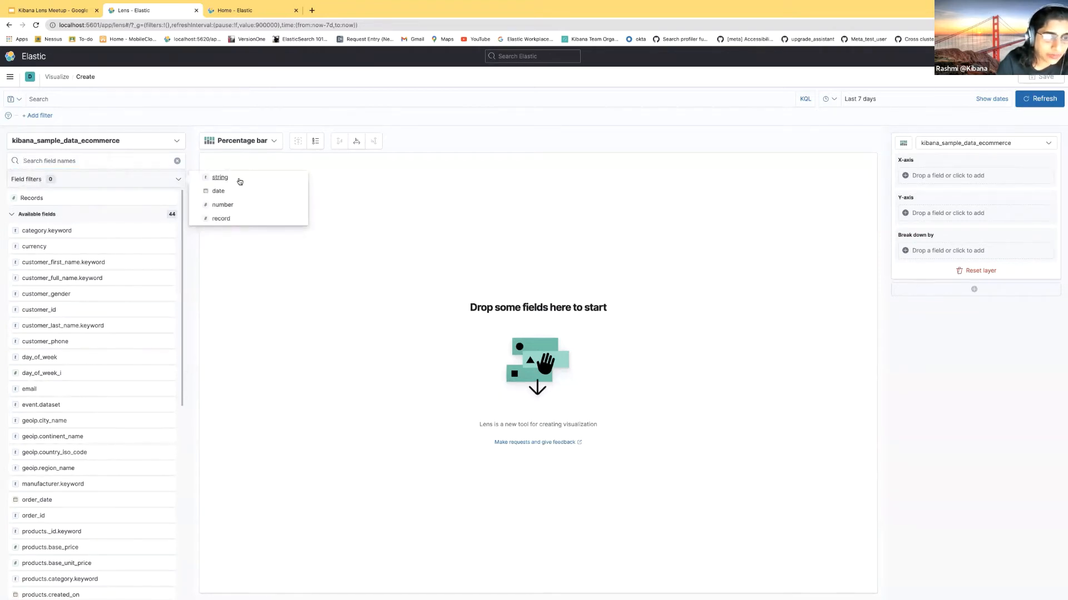
left_click(216, 178)
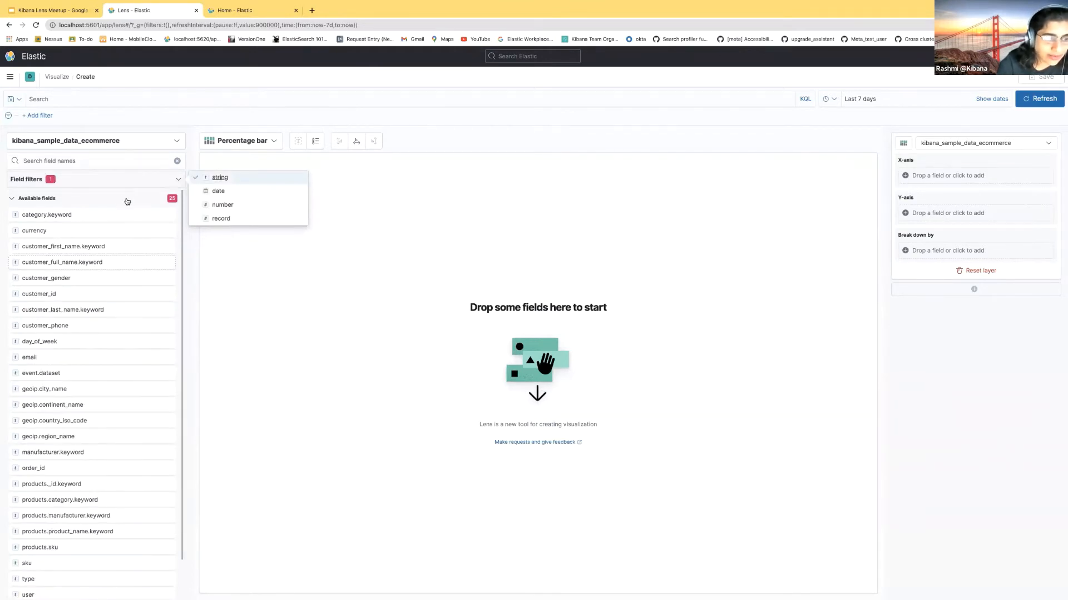
scroll(79, 459, "down", 2)
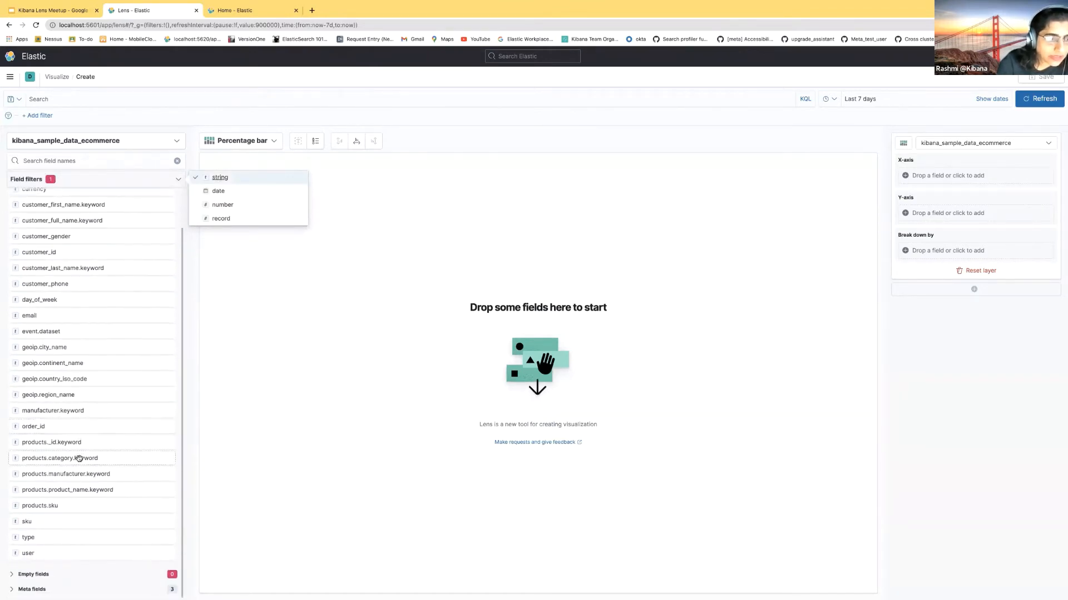
scroll(79, 456, "up", 2)
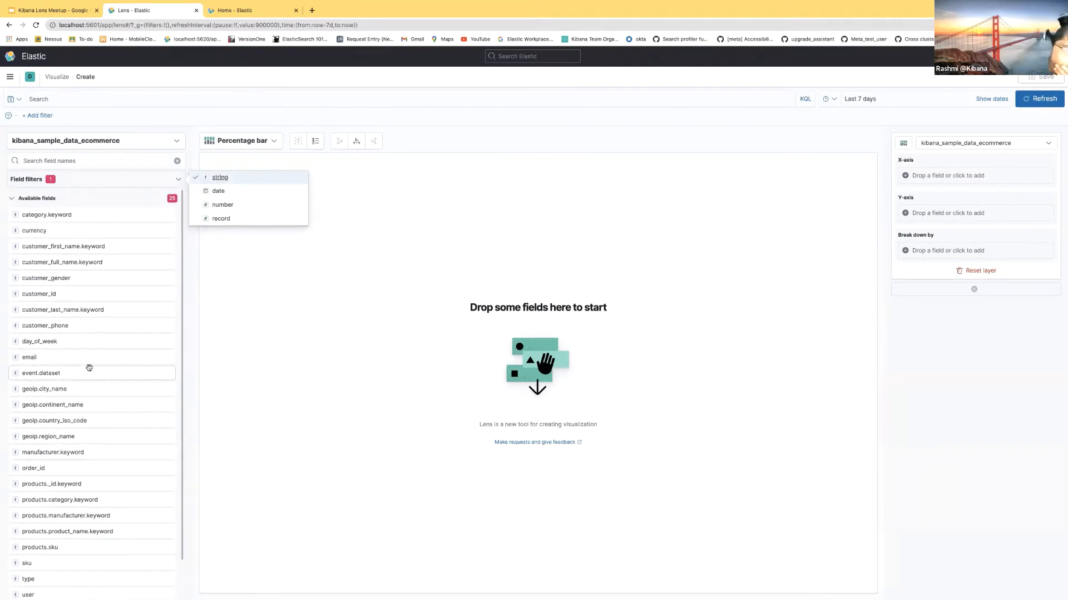
- Search the field names for "gen" and add customer_gender to the Lens workspace
left_click(52, 160)
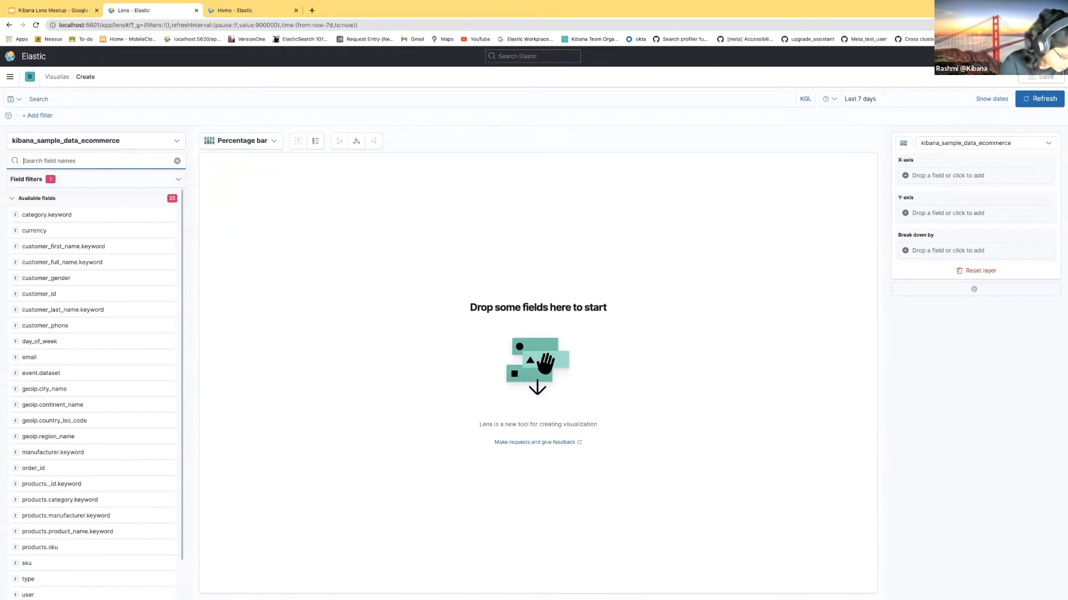
type("gen")
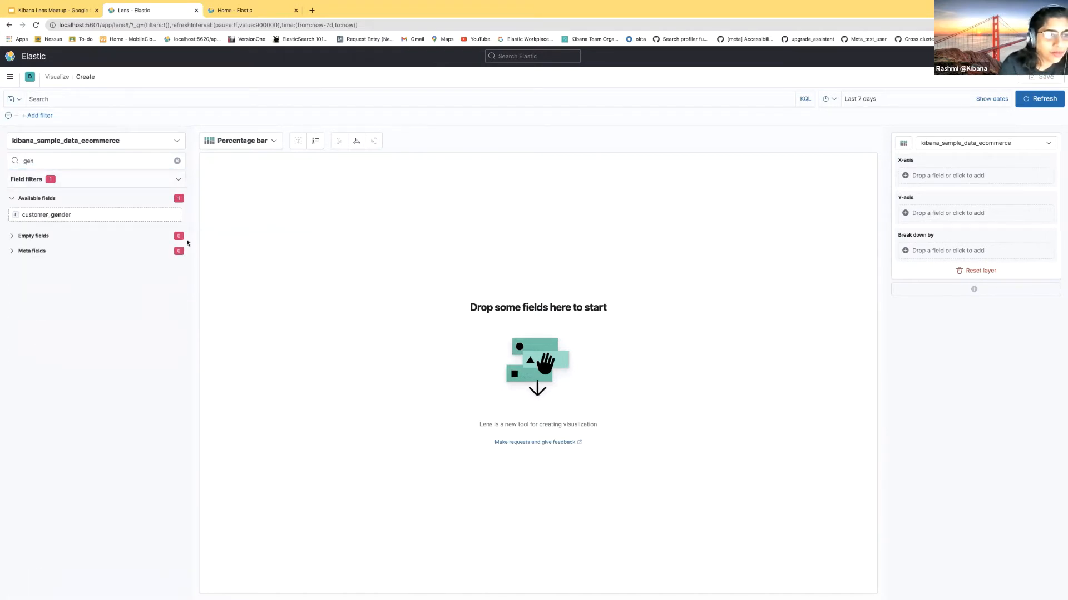
left_click_drag(139, 214, 331, 295)
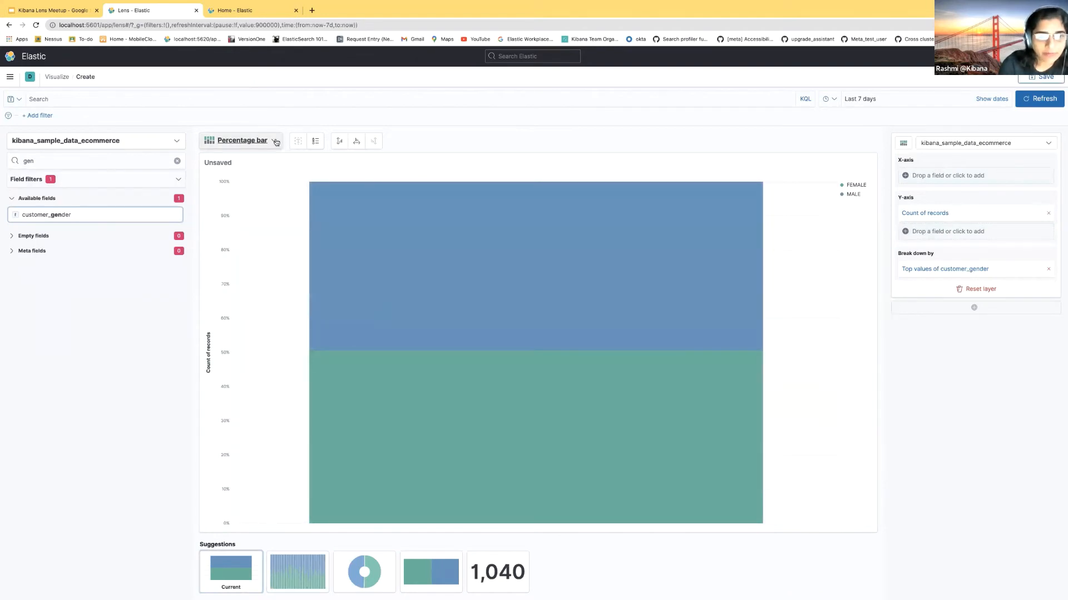
- Try the customer_gender visualization as Area, Line and Data table, and finish on the Stacked bar chart
left_click(276, 143)
left_click(225, 276)
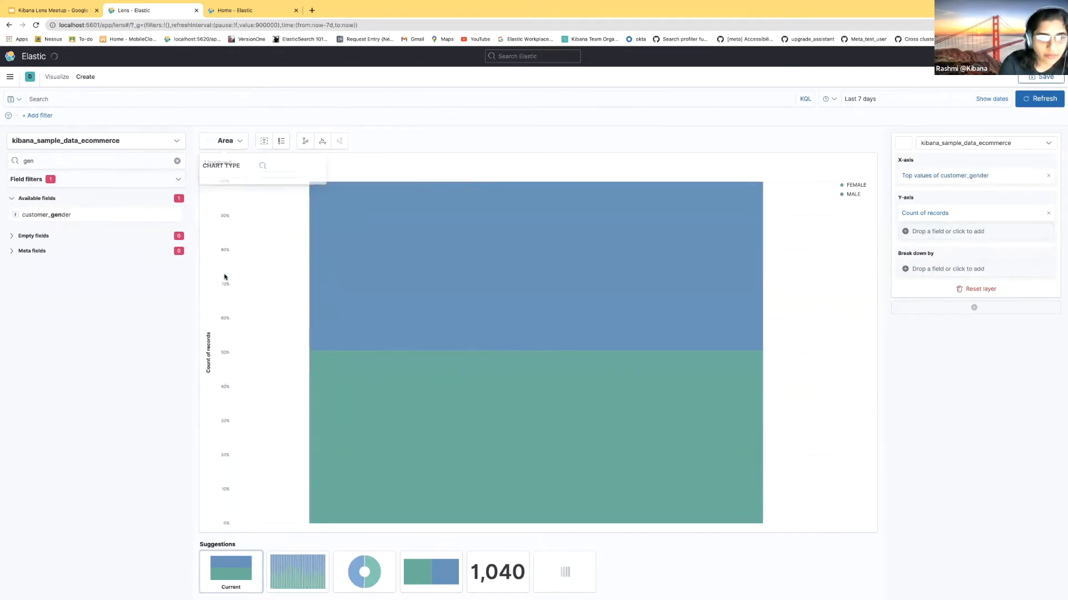
left_click(240, 146)
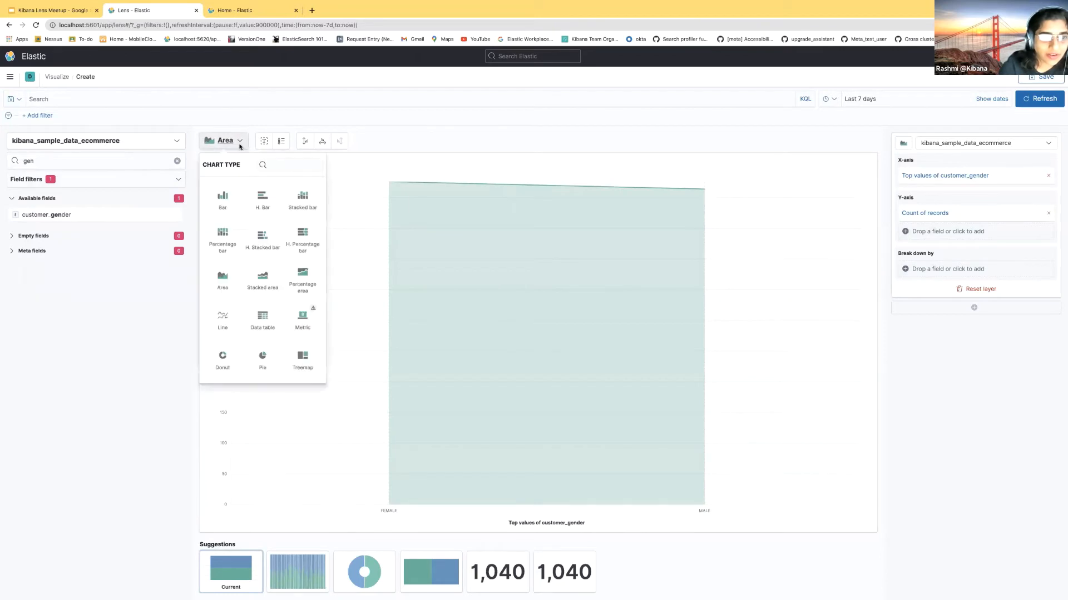
left_click(222, 319)
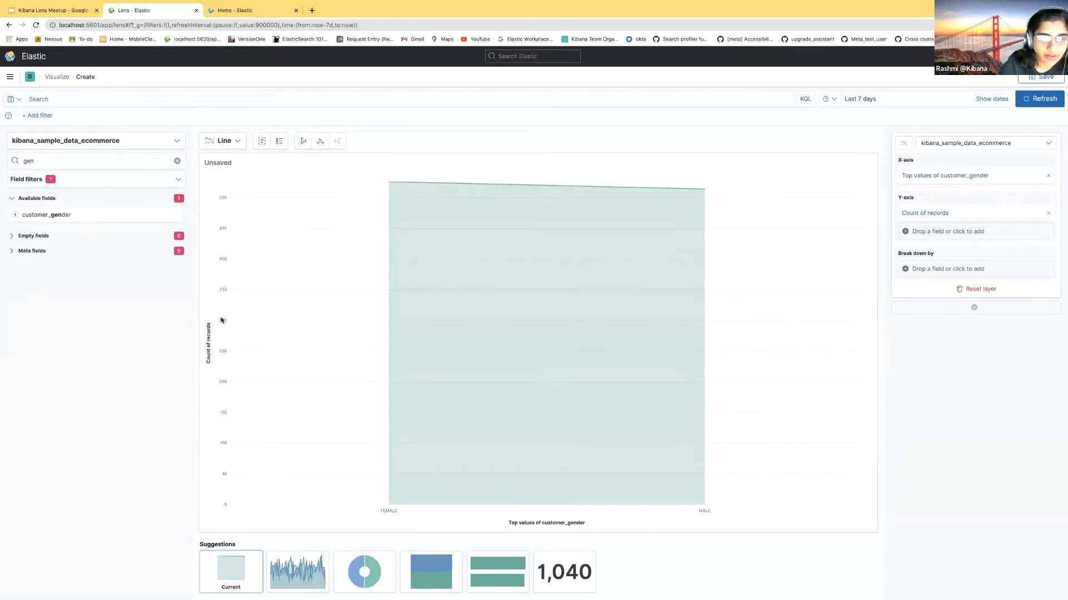
left_click(223, 141)
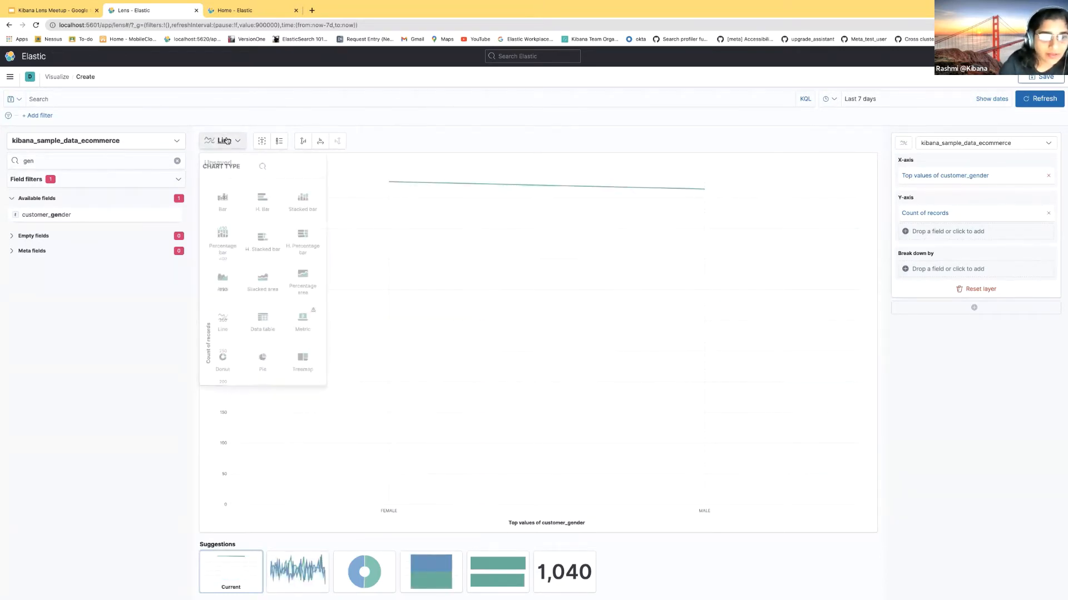
left_click(264, 317)
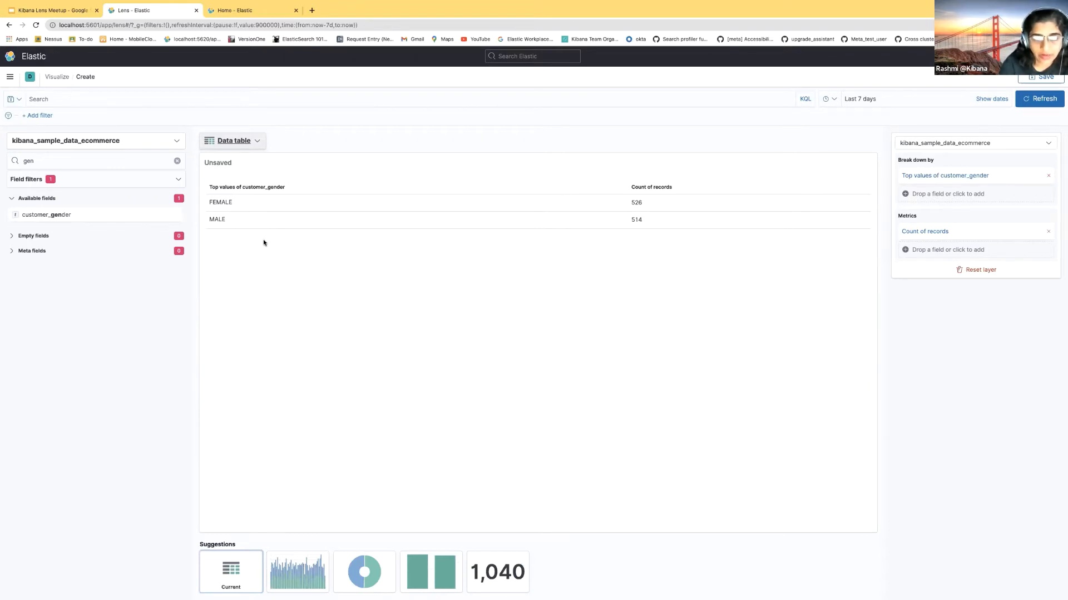
mouse_move(242, 219)
left_click(236, 142)
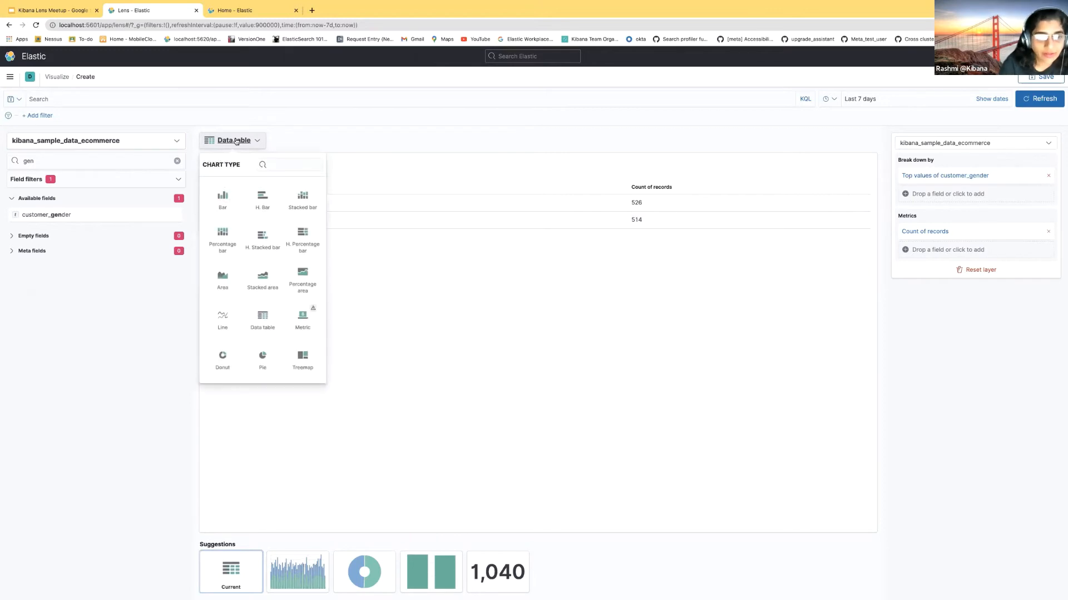
left_click(305, 201)
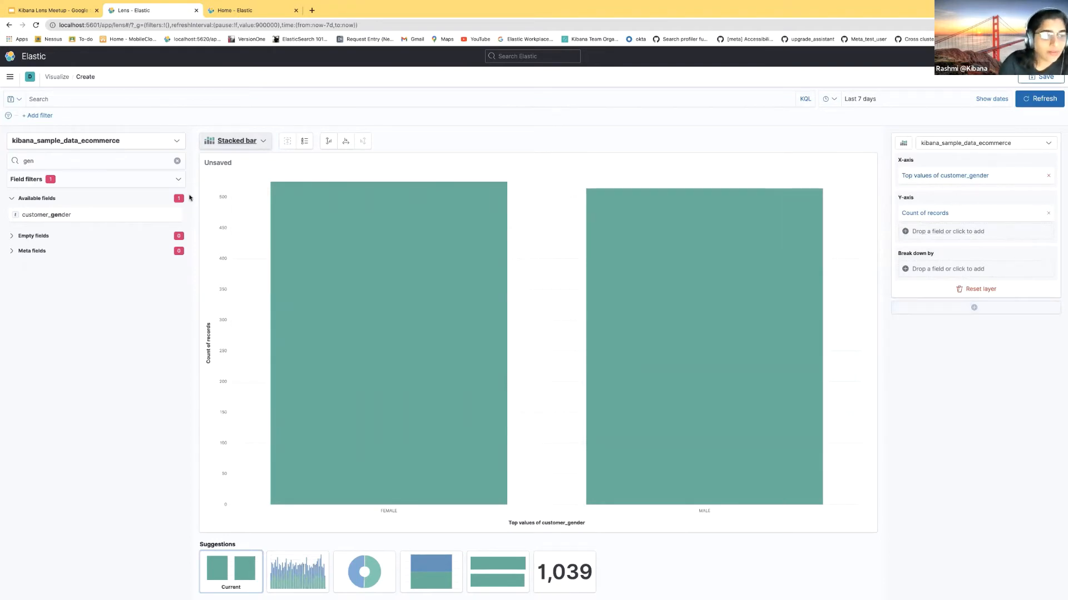
- Clear the field name search and reset the chart layer
left_click(96, 163)
key("BackSpace")
key("BackSpace")
key("BackSpace")
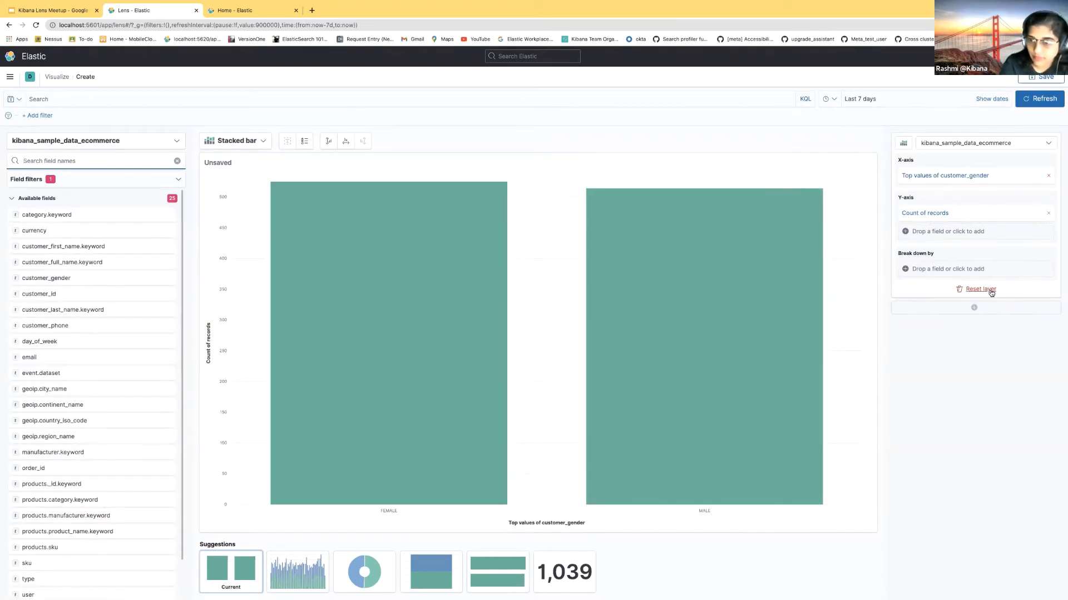
left_click(991, 293)
left_click(99, 157)
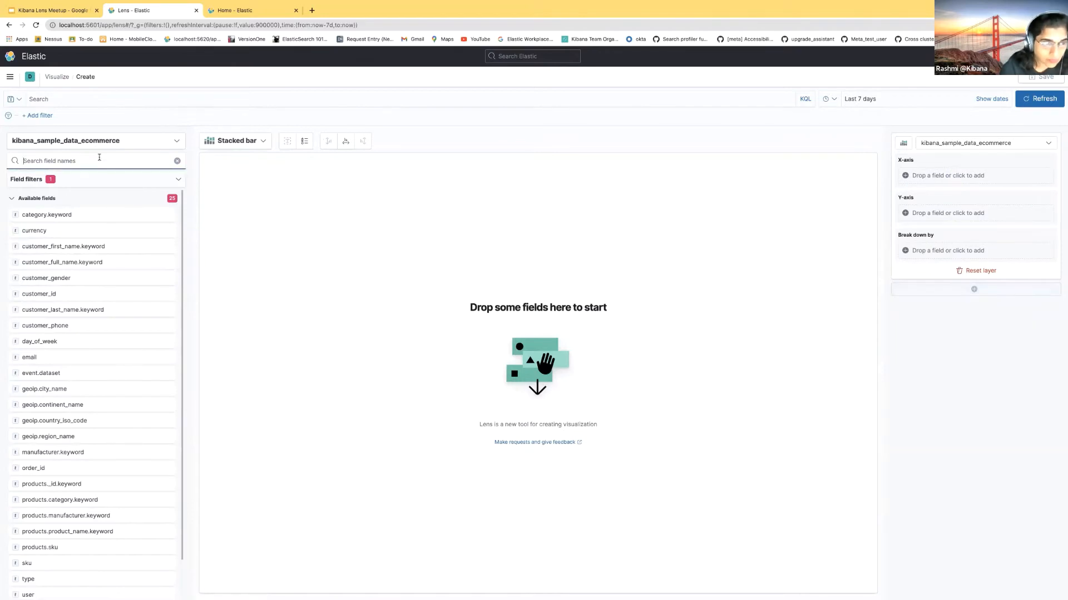
type("tax")
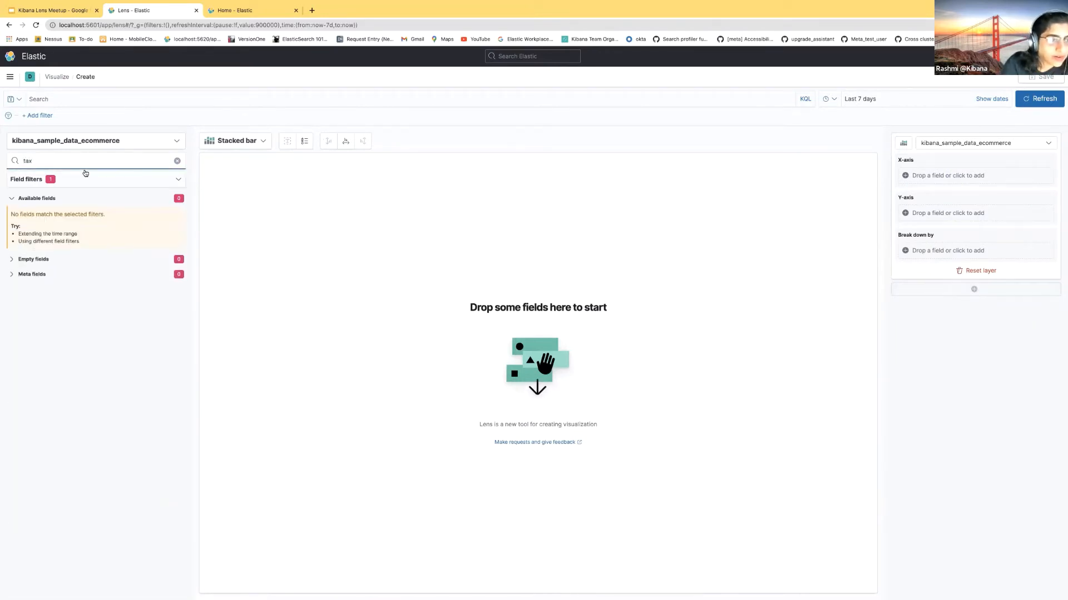
left_click(184, 183)
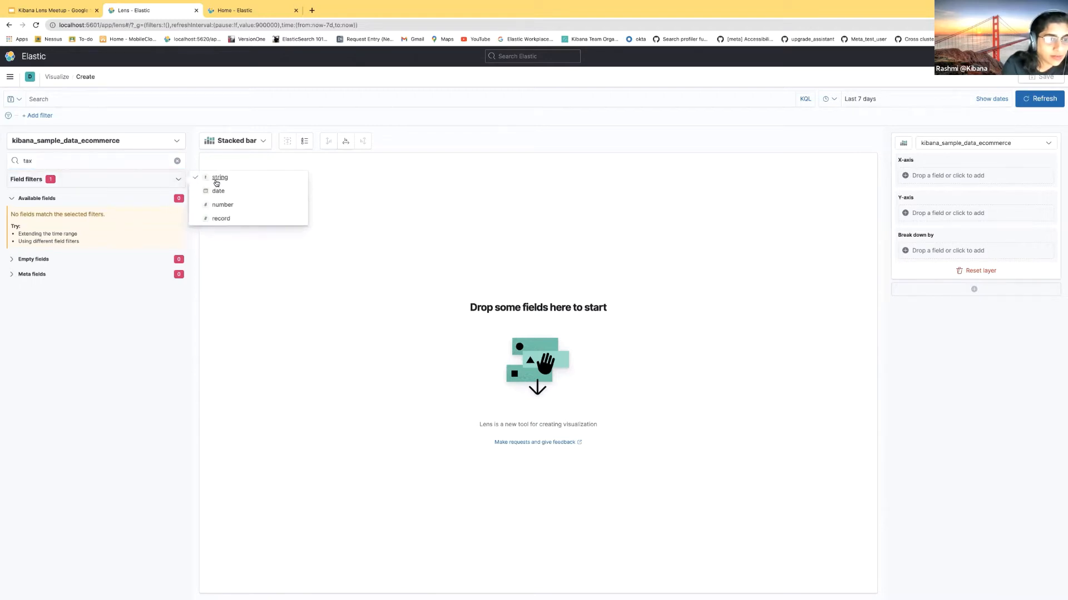
left_click(97, 161)
key("BackSpace")
key("BackSpace")
key("BackSpace")
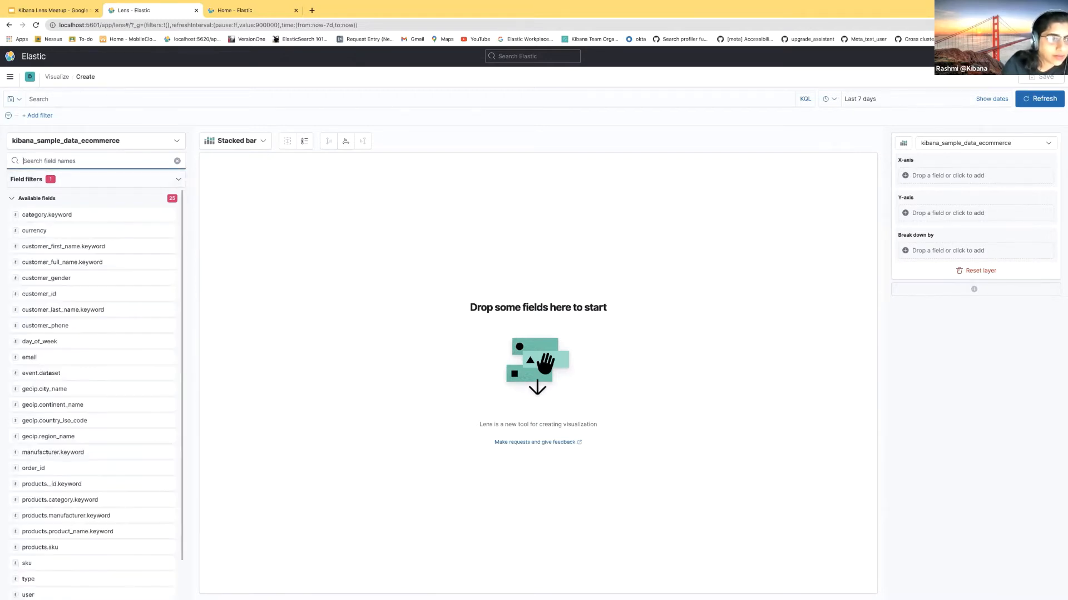
- Remove the string type filter from the available fields and search the field names for "tax"
left_click(178, 179)
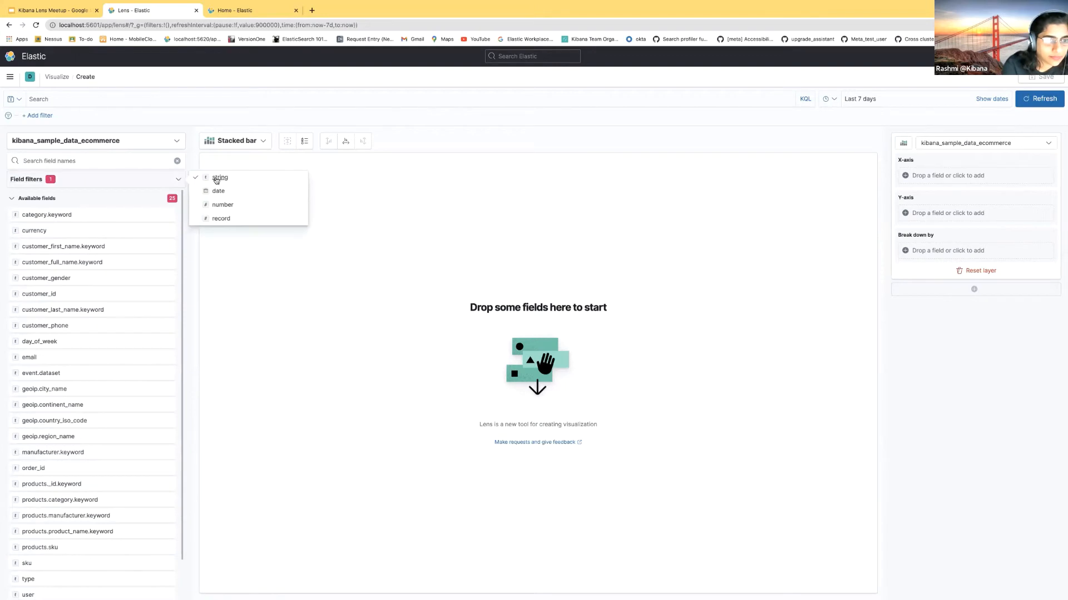
left_click(210, 182)
left_click(107, 163)
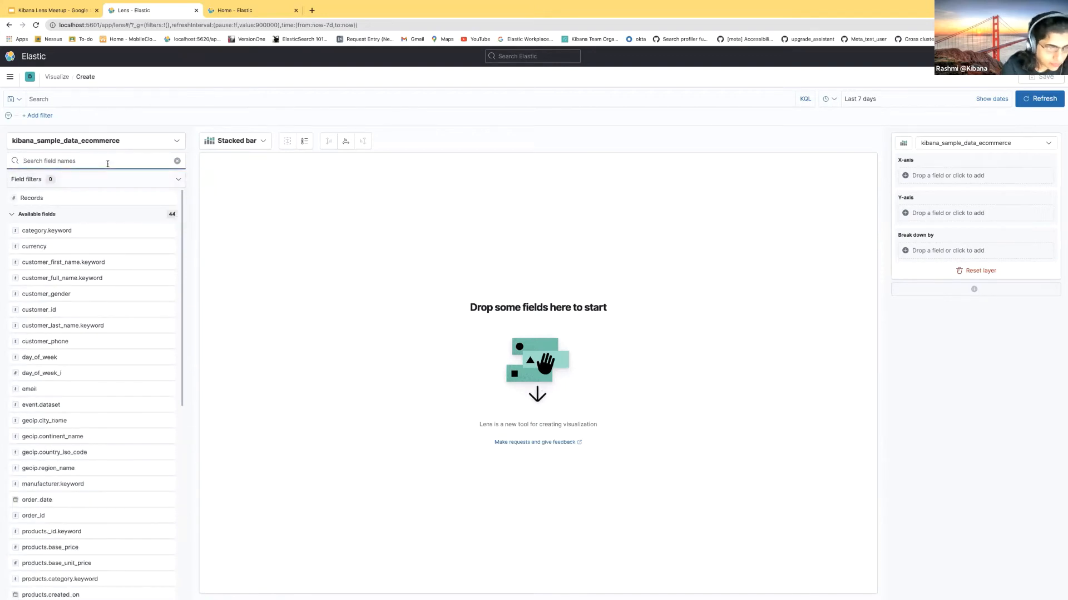
type("tax")
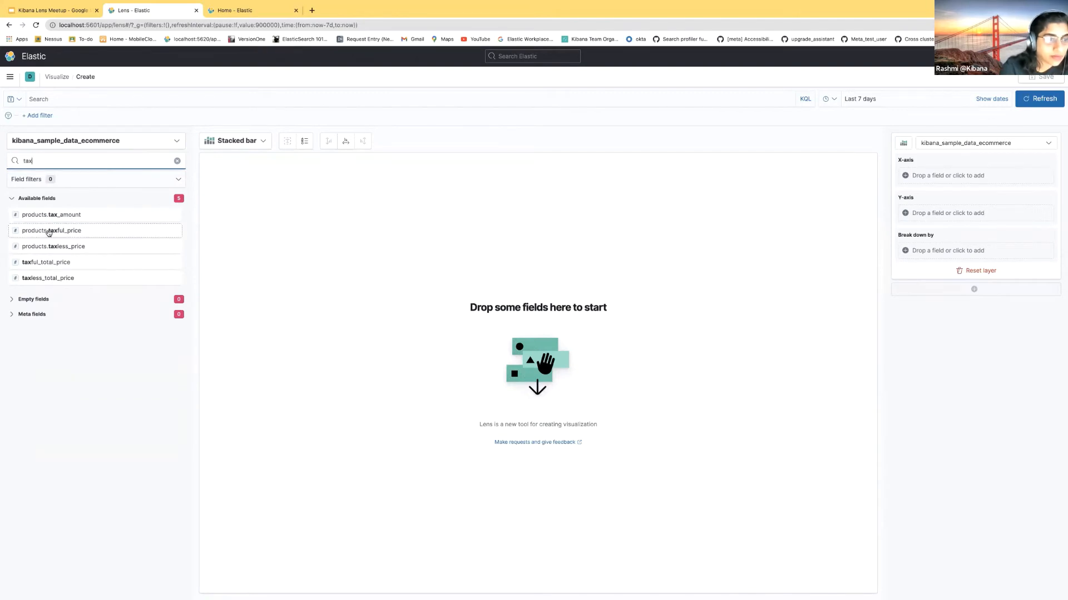
- Inspect the top values of products.taxful_price and products.tax_amount, and add products.taxful_price to the Lens workspace
left_click(49, 232)
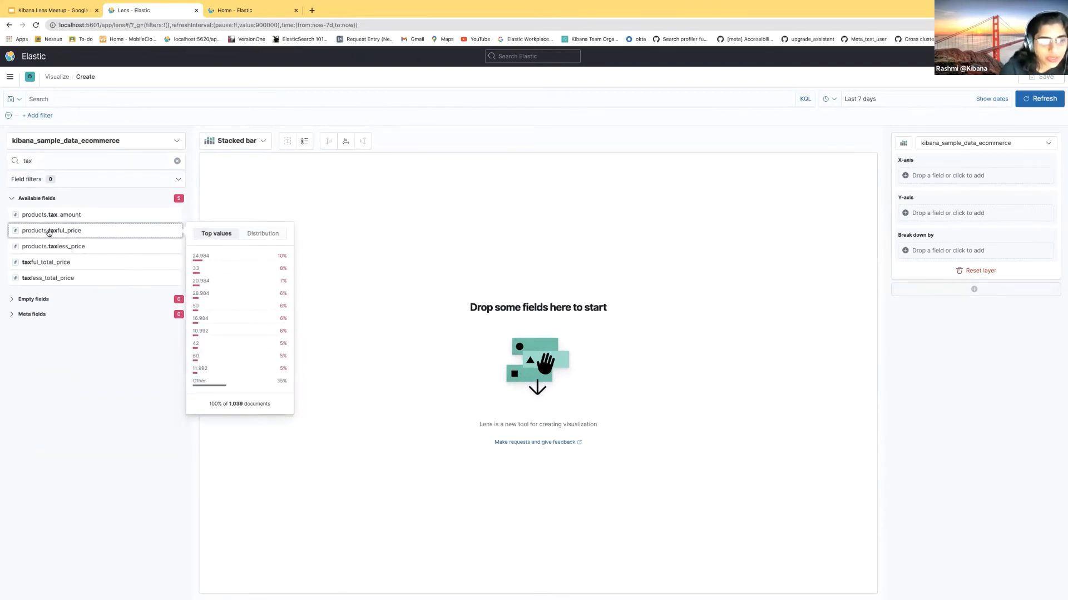
left_click(69, 218)
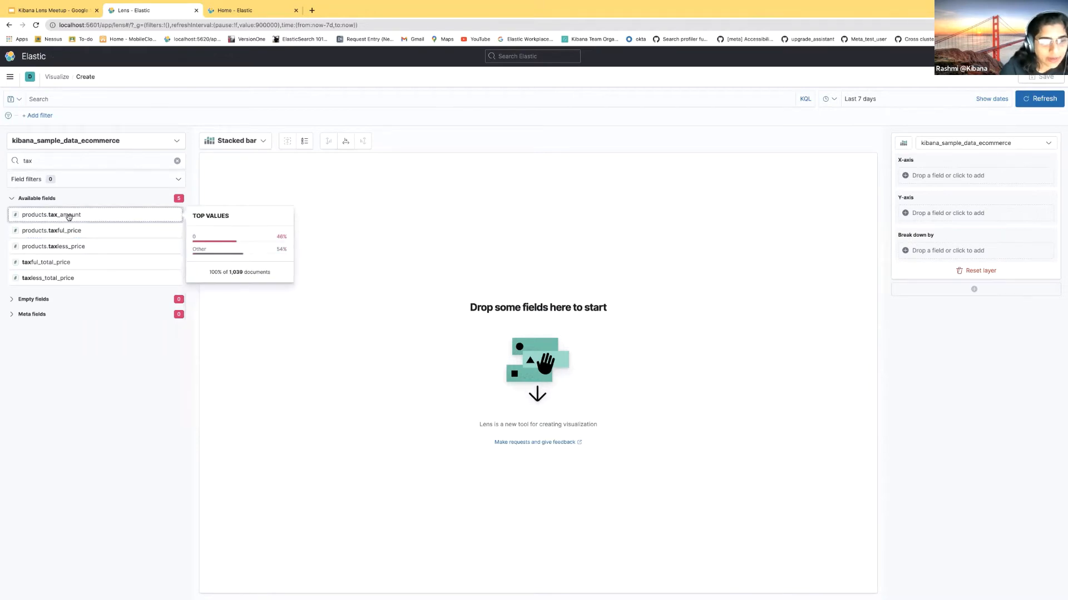
left_click(59, 233)
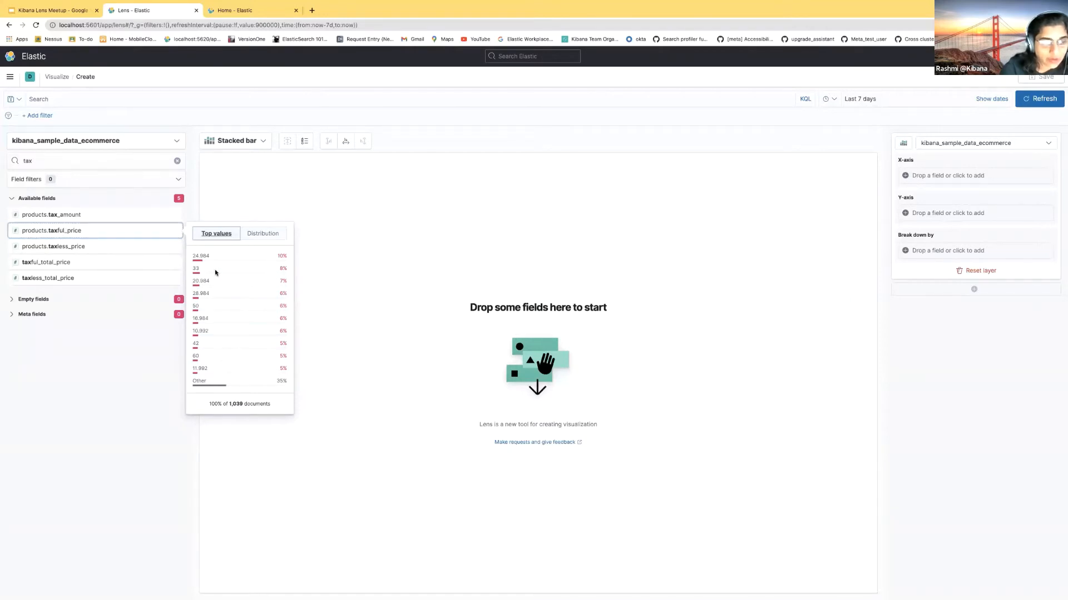
left_click_drag(114, 235, 394, 284)
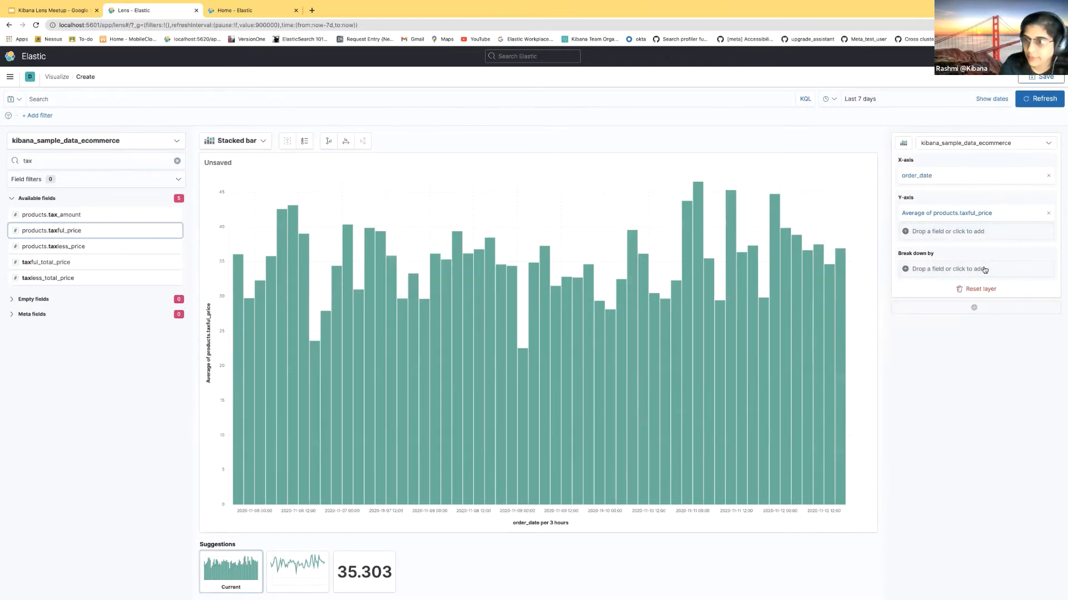
- Change the Y-axis function for products.taxful_price to Sum and close the axis configuration
left_click(1011, 214)
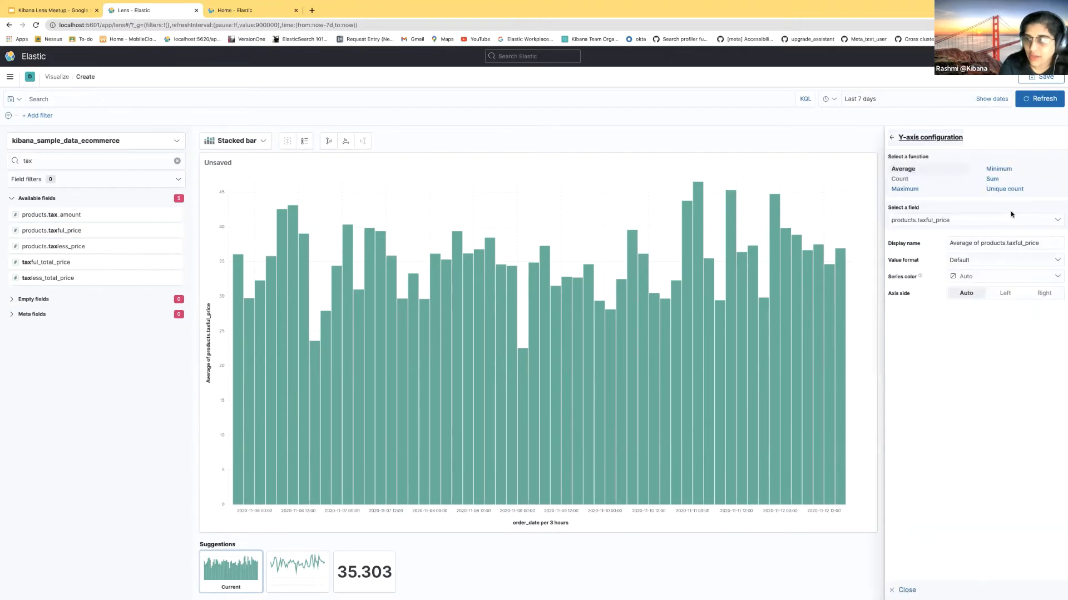
left_click(993, 179)
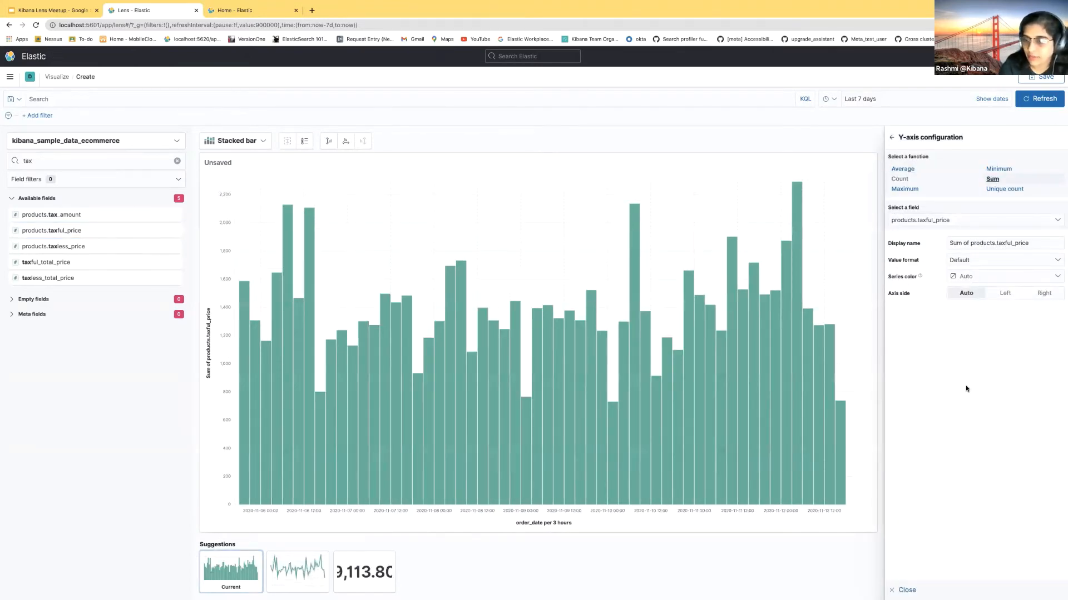
left_click(905, 590)
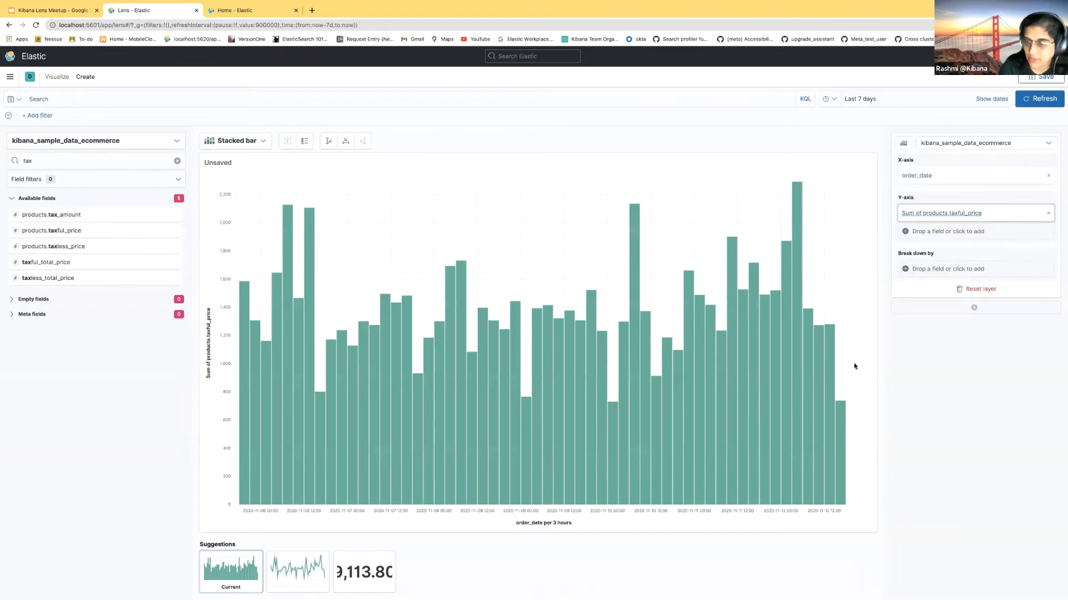
left_click(973, 215)
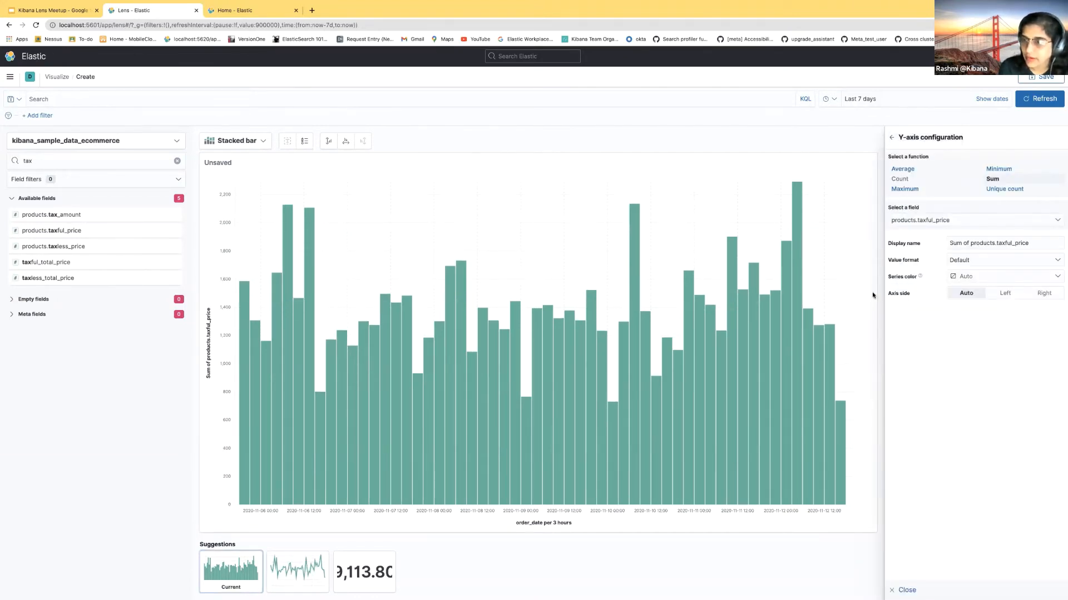
left_click(765, 135)
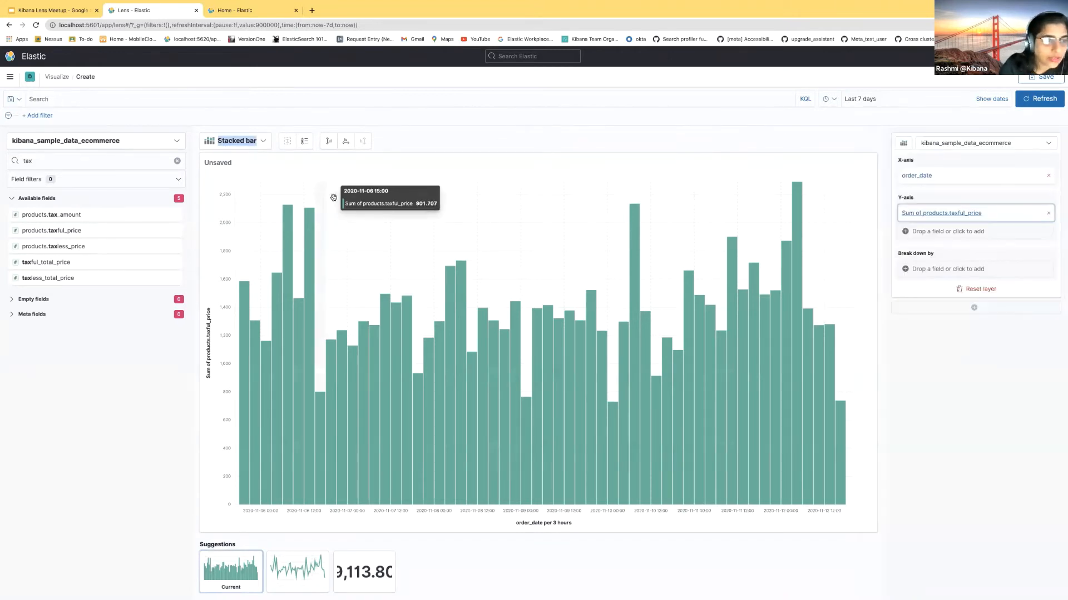
- Search the field names for "cust" and add customer_gender as a second Y-axis dimension
left_click(41, 160)
key("BackSpace")
key("BackSpace")
key("BackSpace")
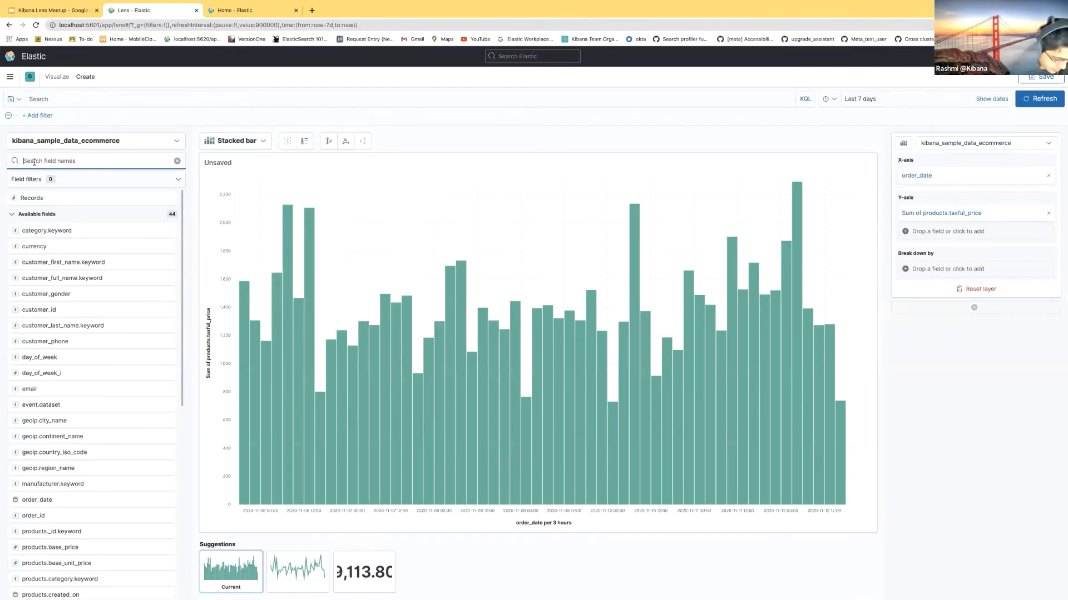
type("cust")
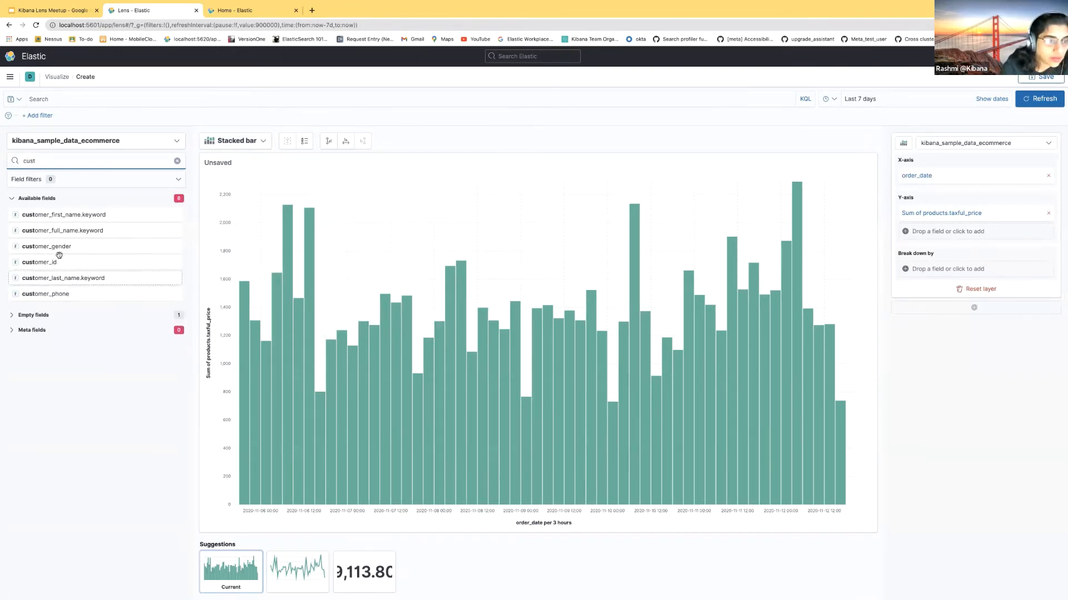
left_click(59, 248)
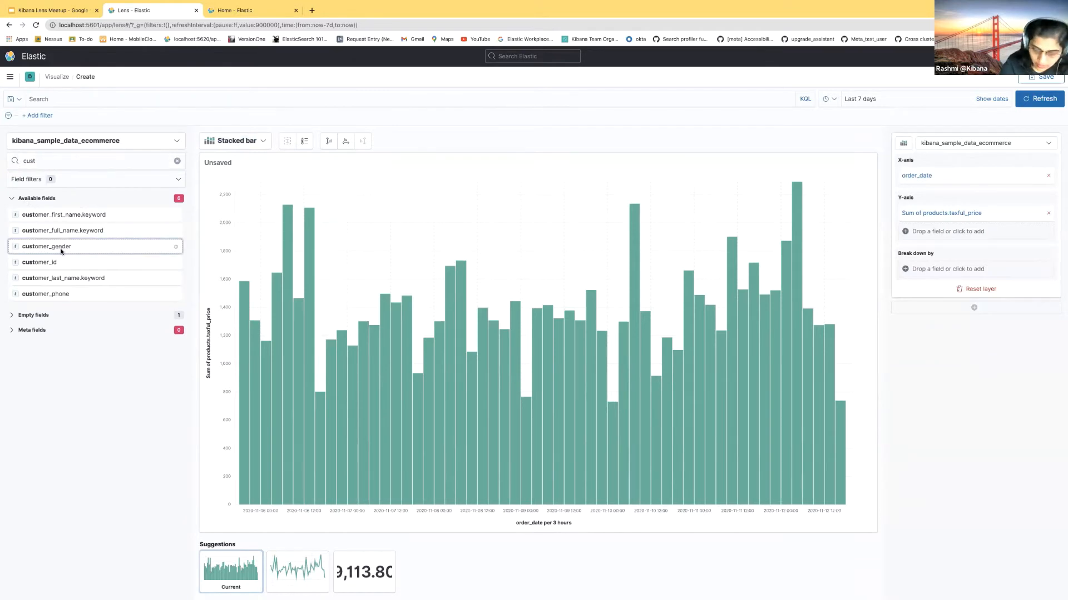
left_click_drag(61, 251, 950, 233)
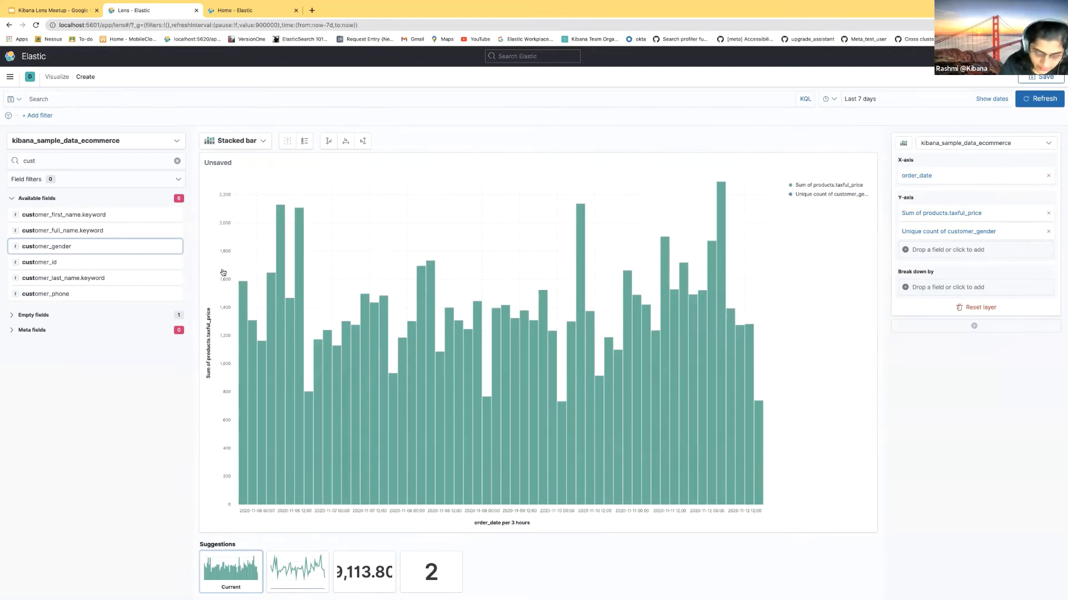
- Try the taxful price and customer gender chart as a Data table, and switch it to a Line chart
left_click(262, 142)
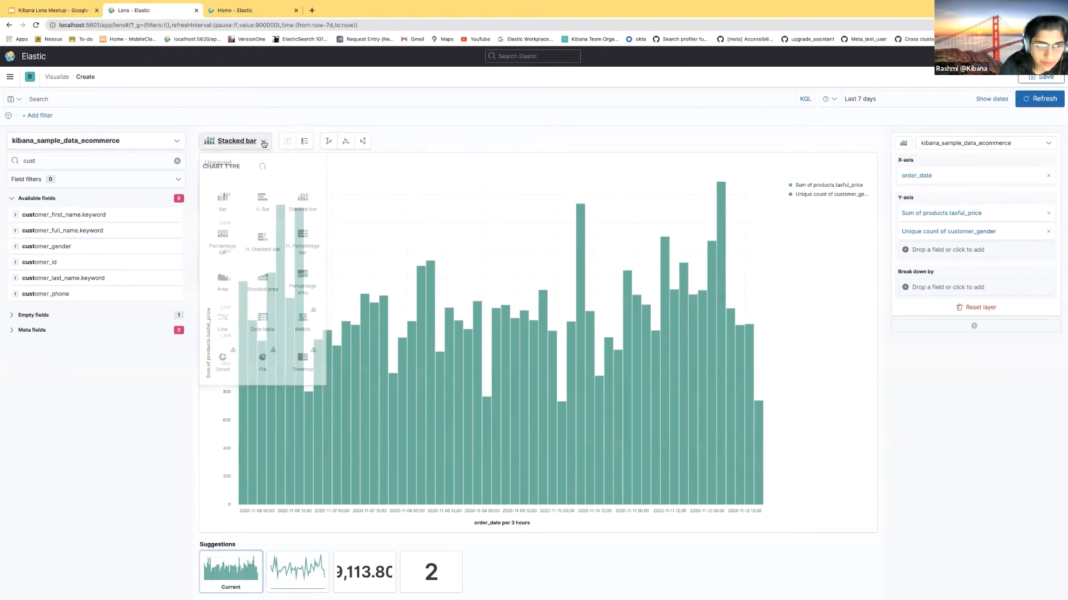
left_click(262, 318)
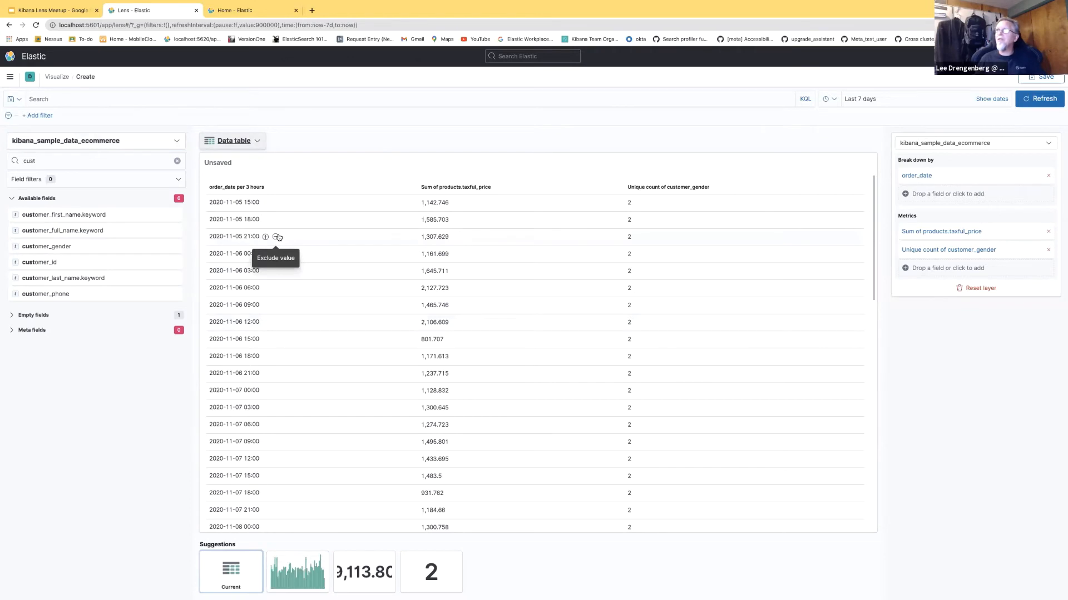
left_click(258, 142)
left_click(222, 320)
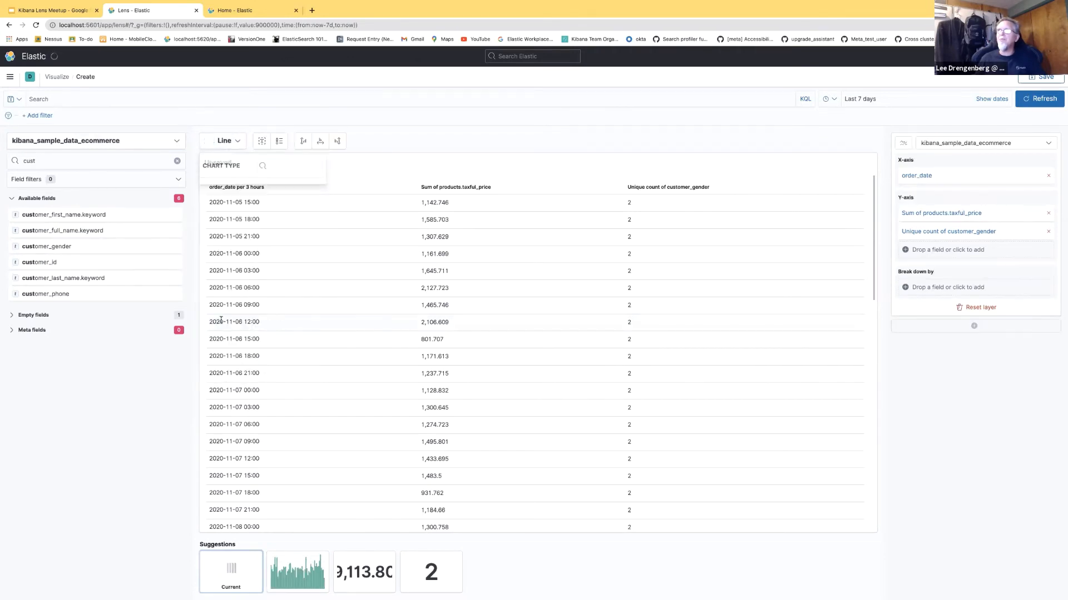
- Remove the unique count of customer_gender from the Y-axis and break the line chart down by customer_gender instead
left_click_drag(963, 231, 940, 231)
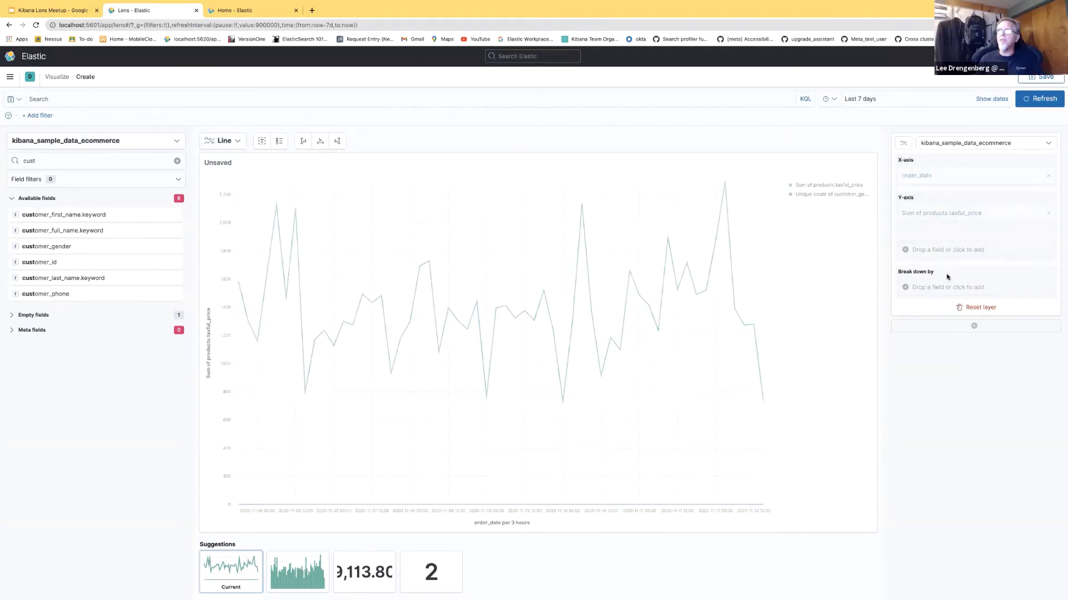
left_click(1048, 233)
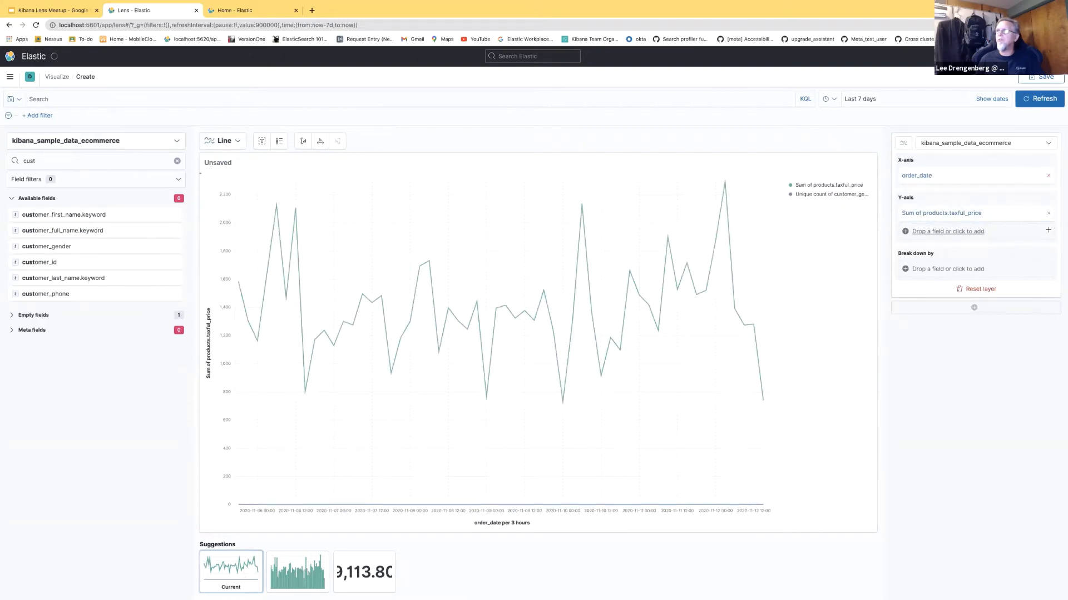
left_click(61, 248)
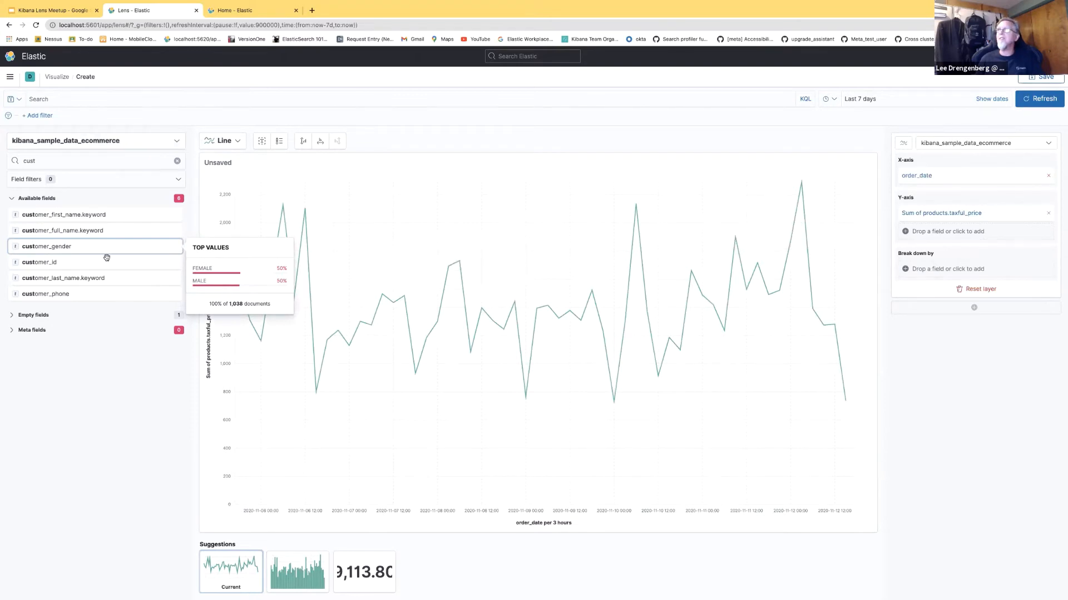
left_click(948, 270)
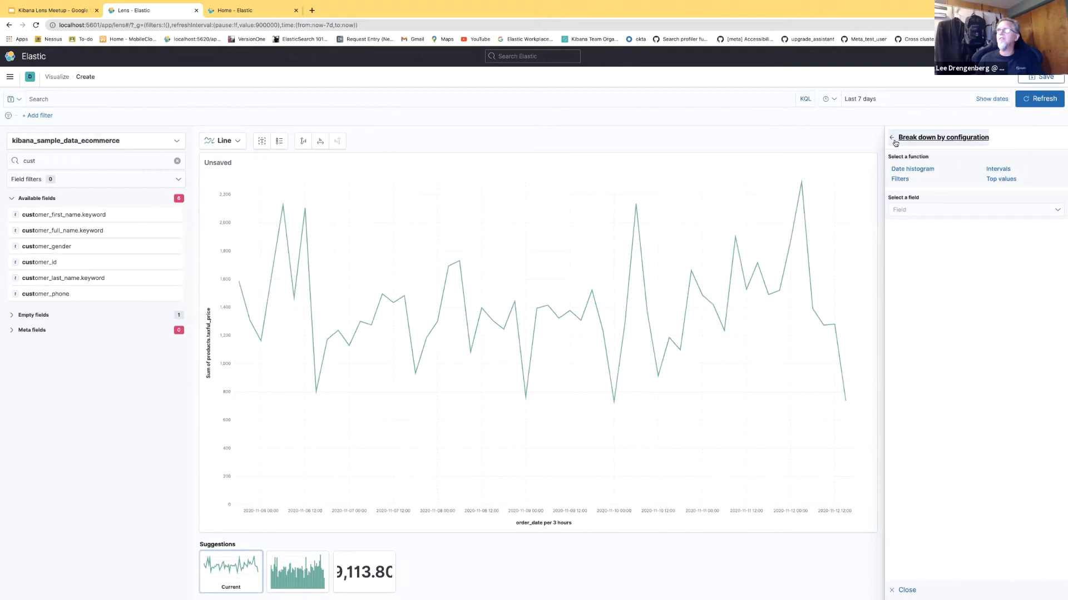
left_click(894, 139)
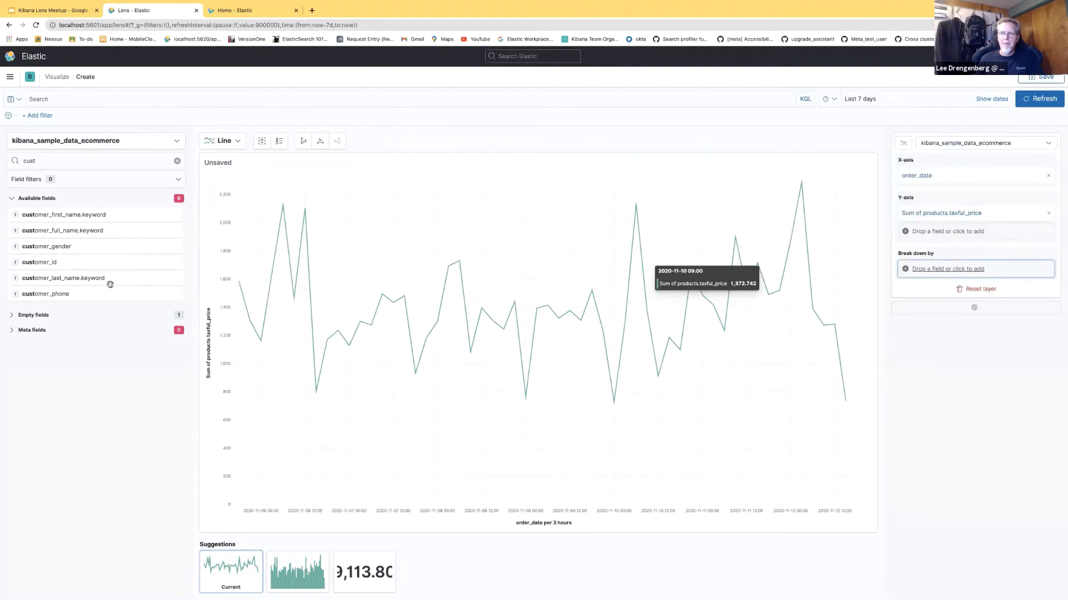
left_click(44, 249)
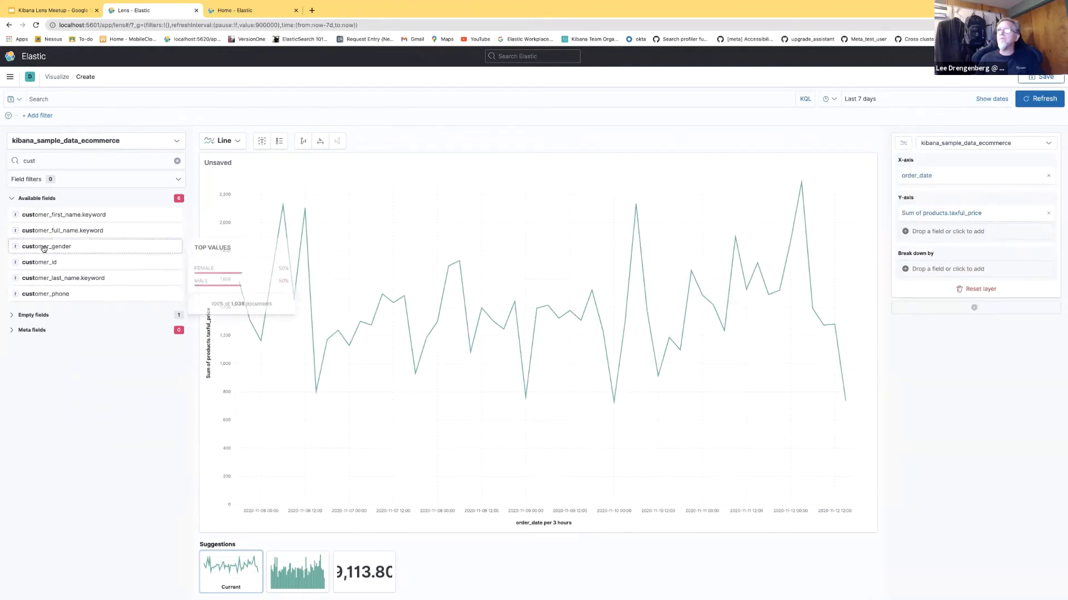
left_click(133, 248)
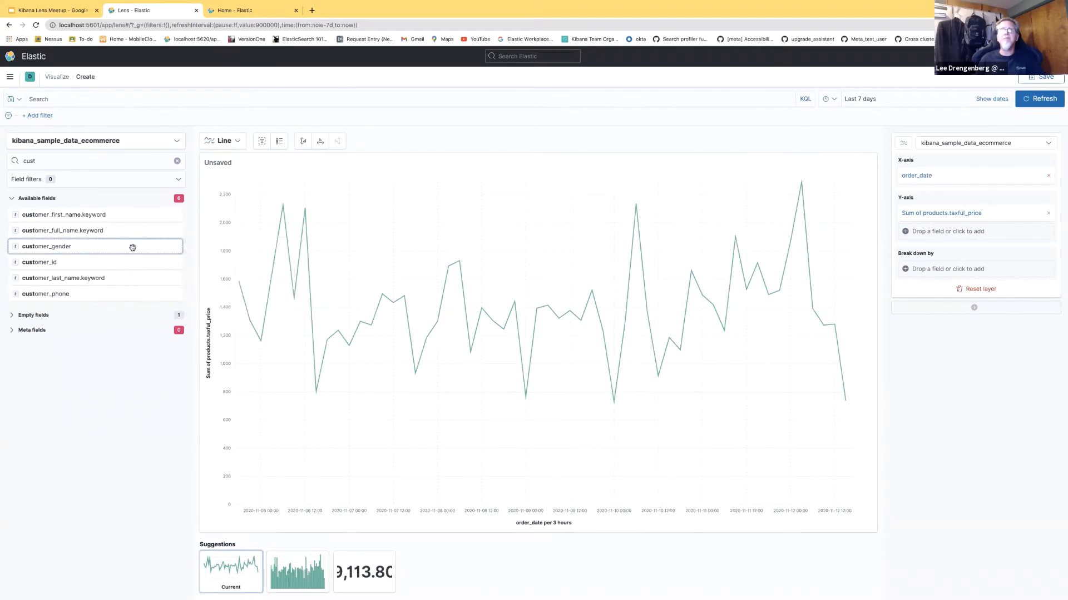
left_click_drag(274, 257, 1028, 277)
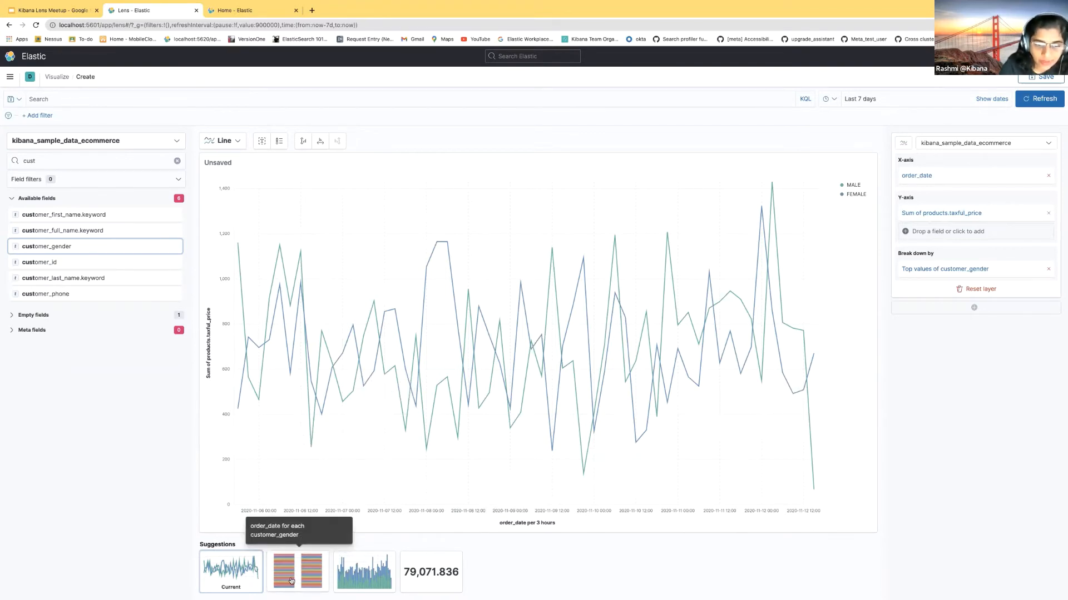
- Switch the chart to the suggested Stacked bar visualization, and view the configuration options for an additional Y-axis dimension
left_click(374, 570)
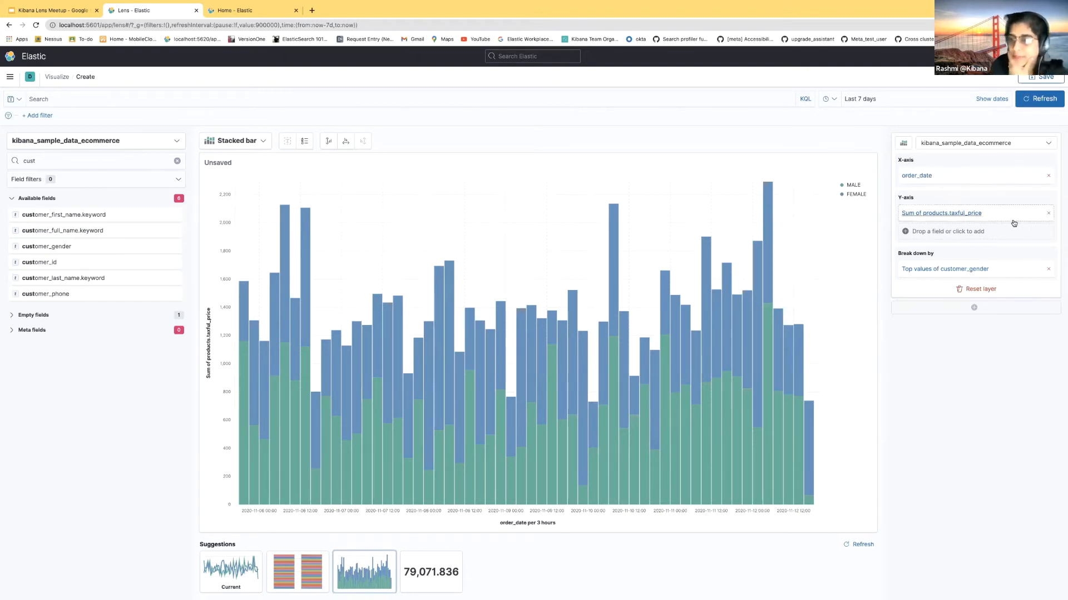
left_click(968, 232)
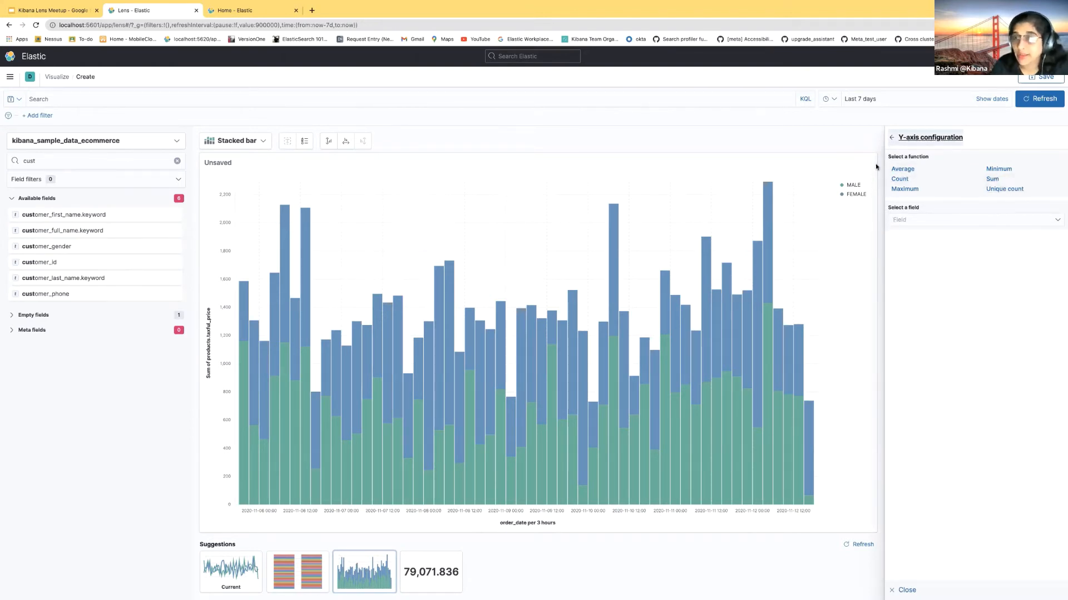
left_click(891, 138)
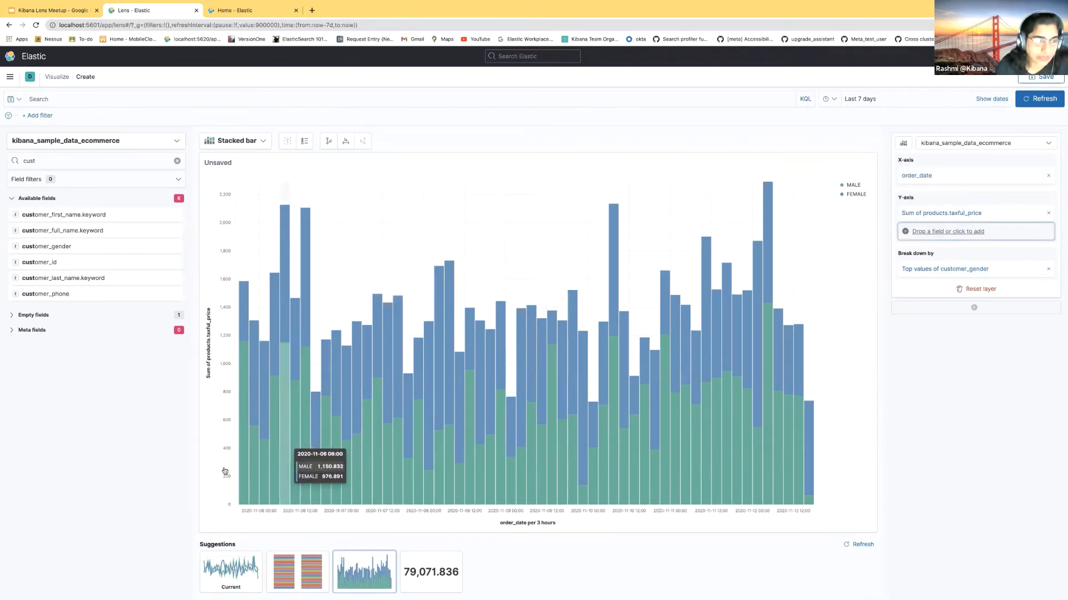
- Examine the contents of the Empty fields and Meta fields groups and collapse both again
left_click(10, 317)
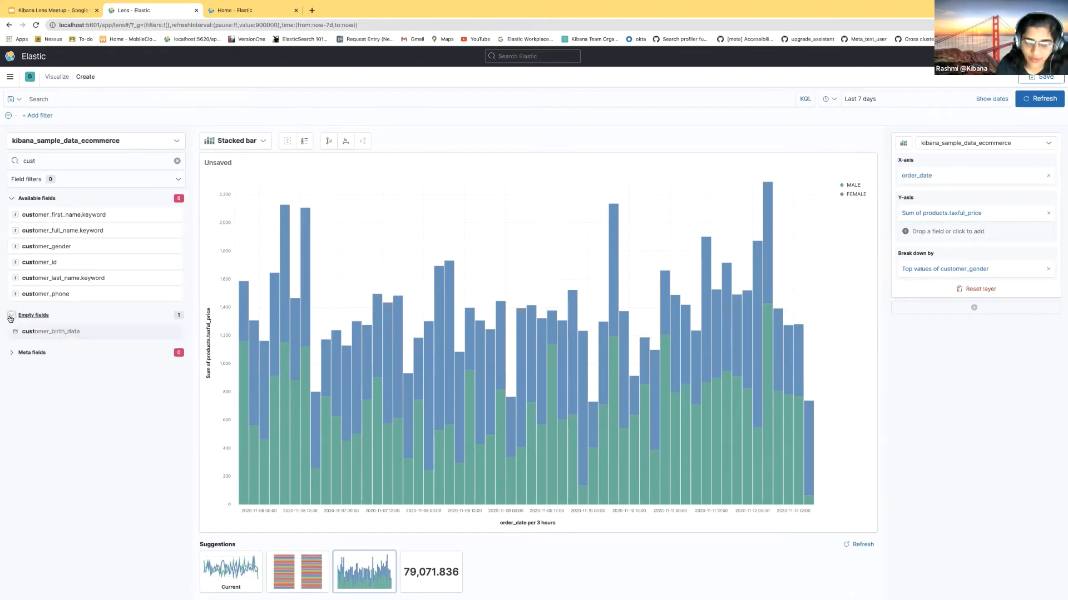
left_click(11, 316)
left_click(11, 317)
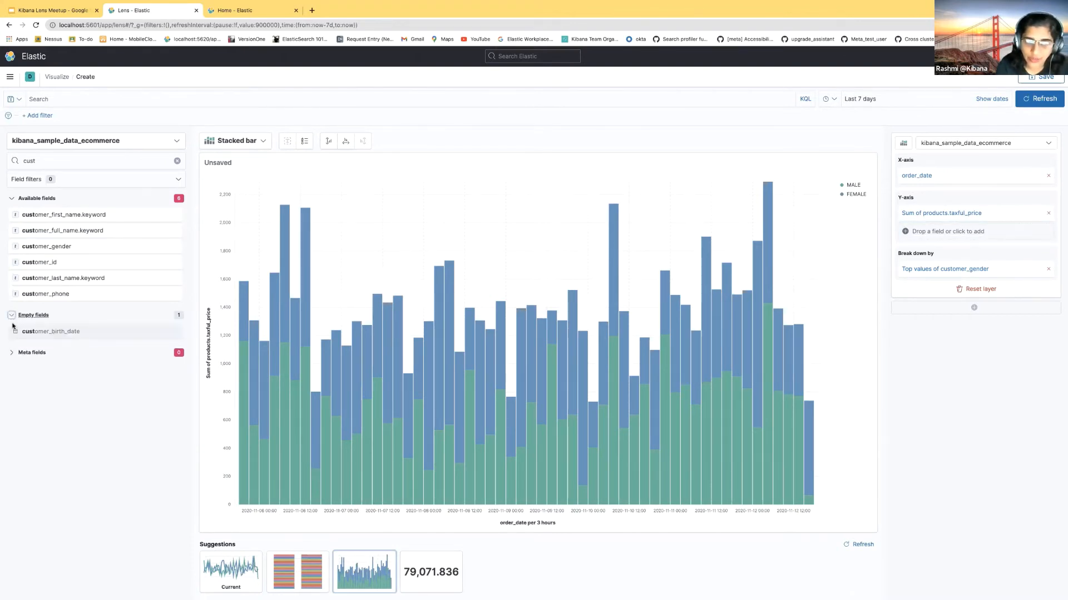
left_click(12, 353)
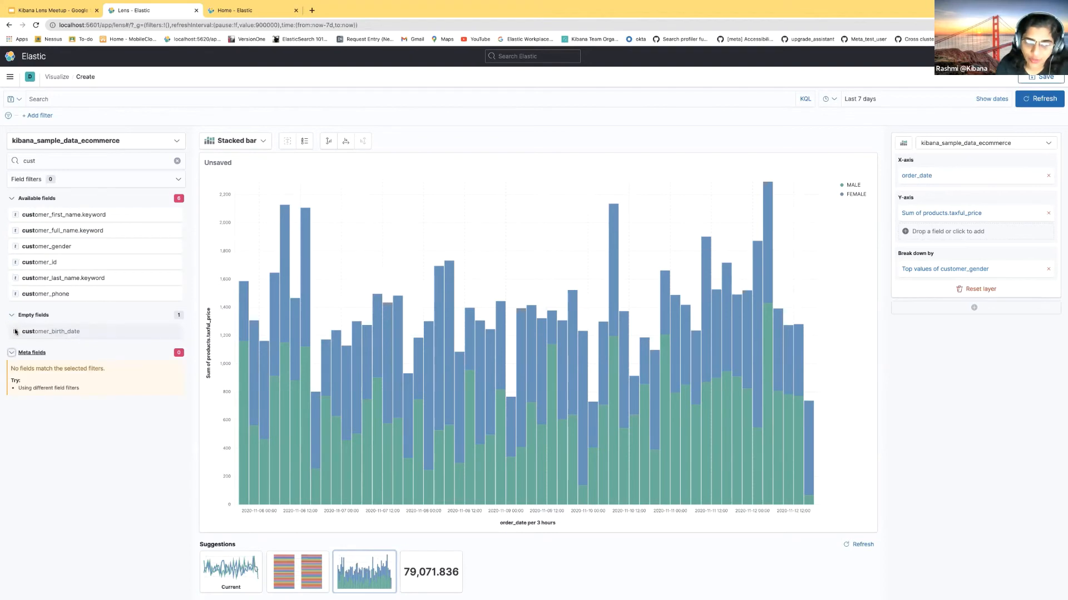
left_click(12, 354)
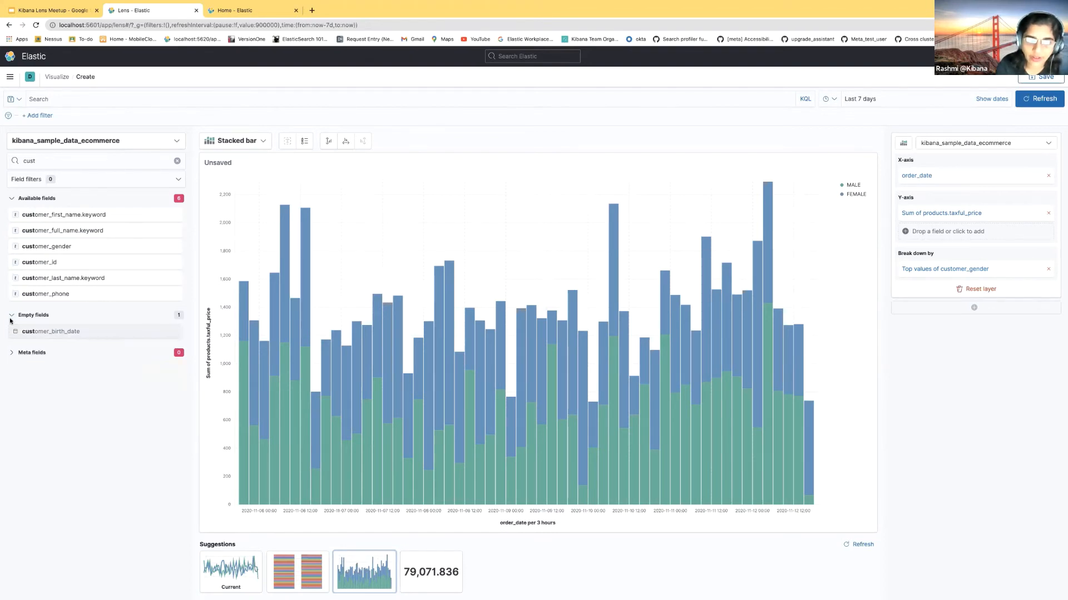
left_click(11, 316)
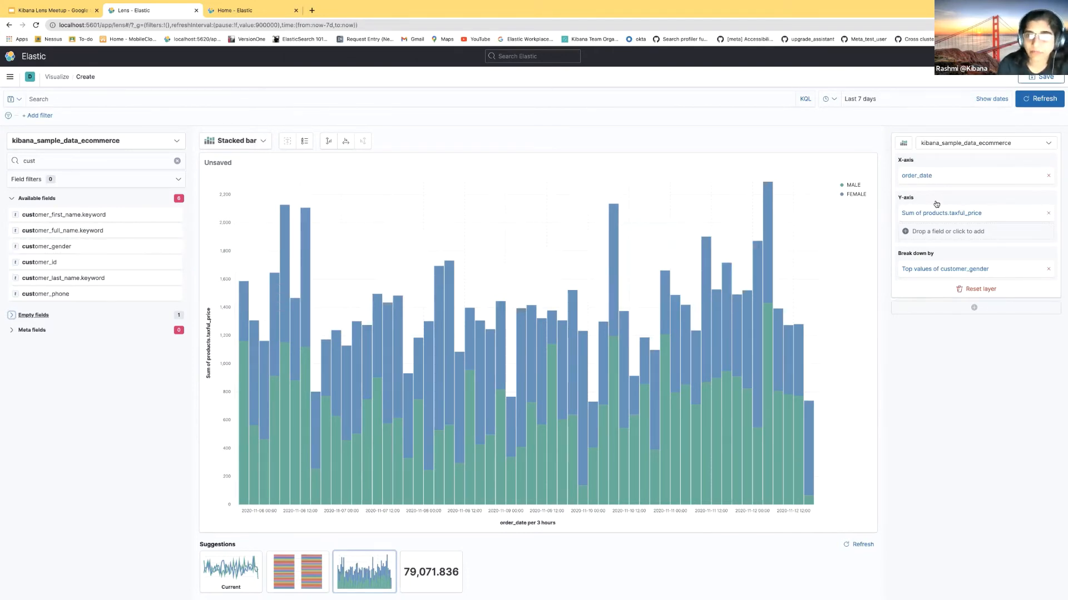
- Save the Lens visualization with the title "Kibana_lens_taxful_price over order_date"
left_click(1042, 77)
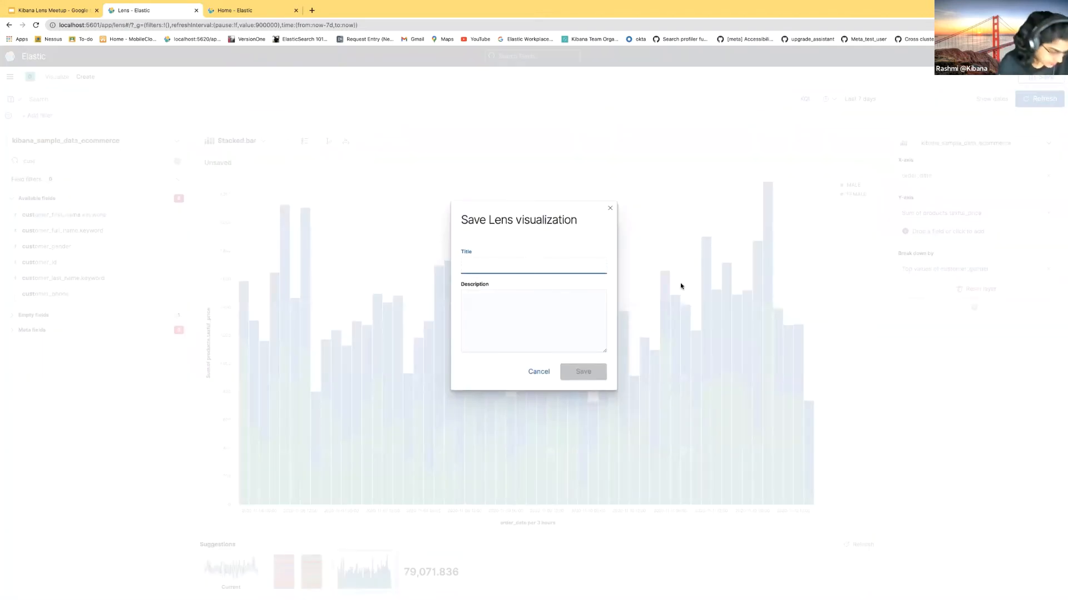
type("Kibana")
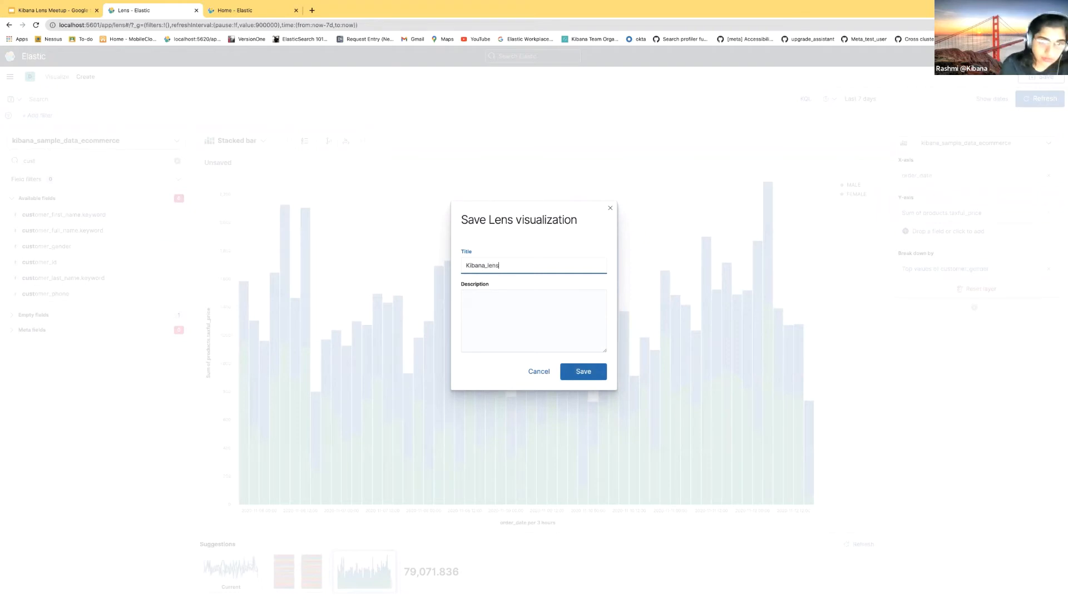
type("_lens_")
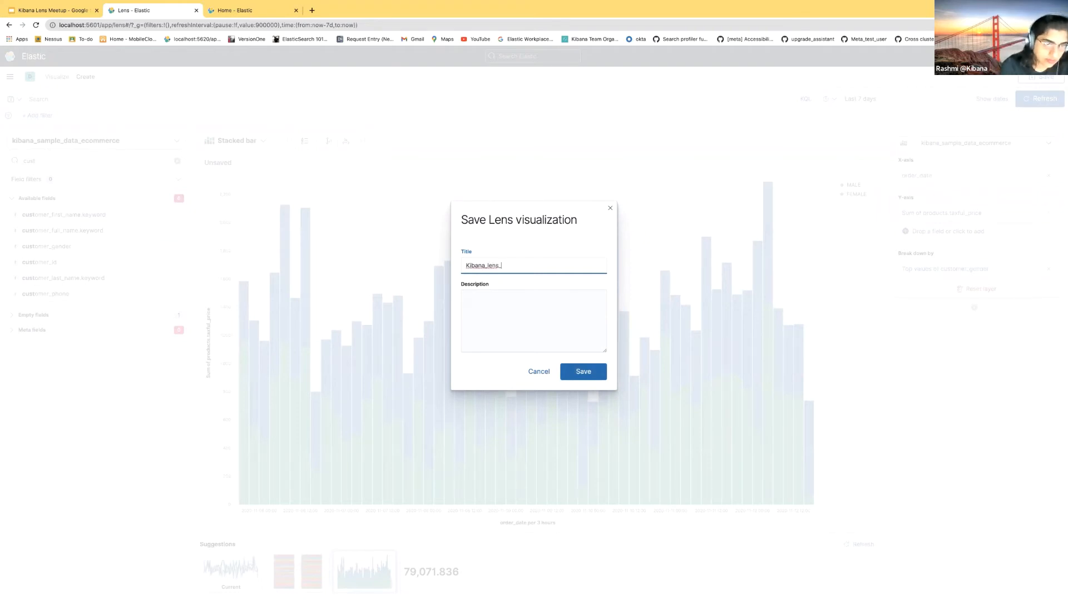
type("tax")
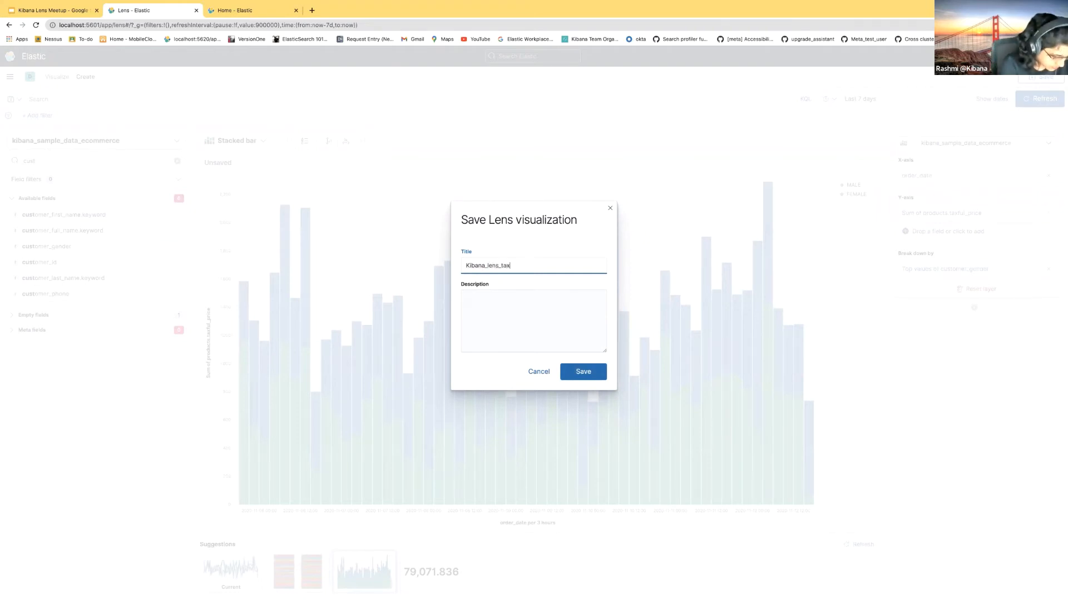
type("ful")
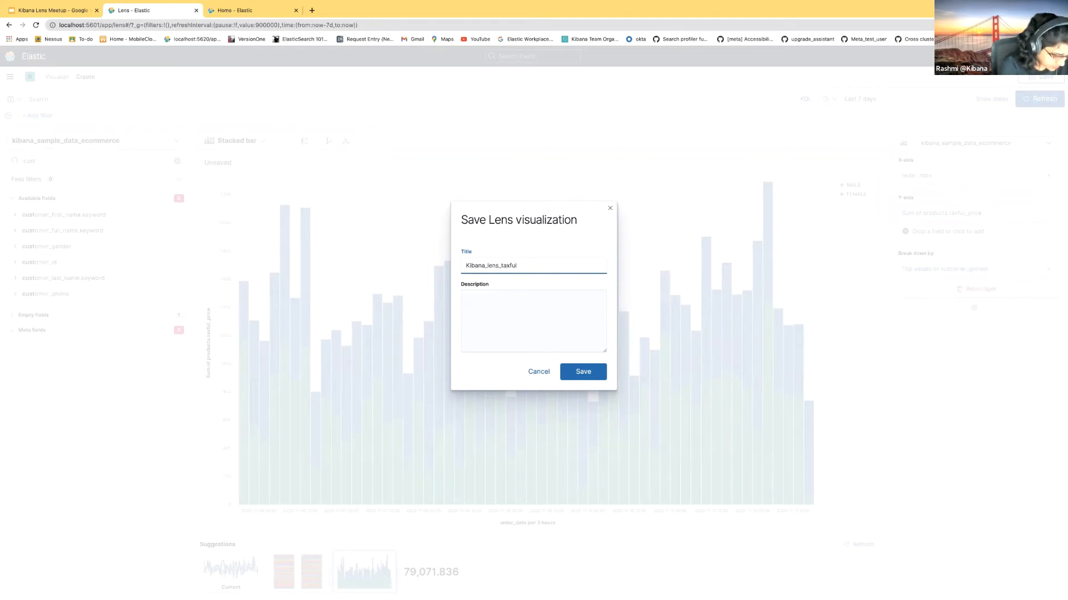
type("_price over")
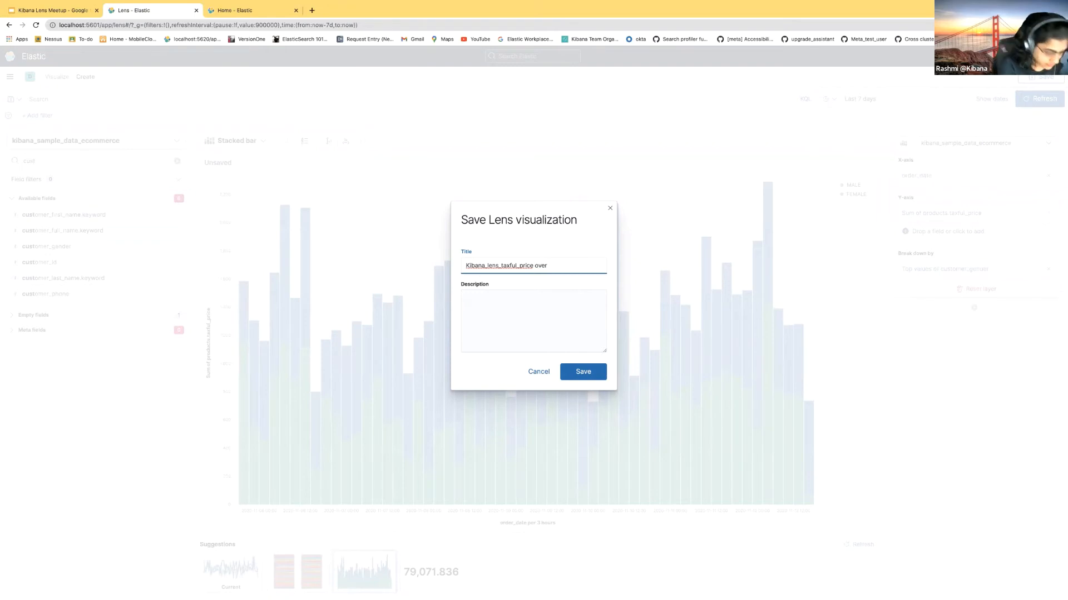
type(" order_date")
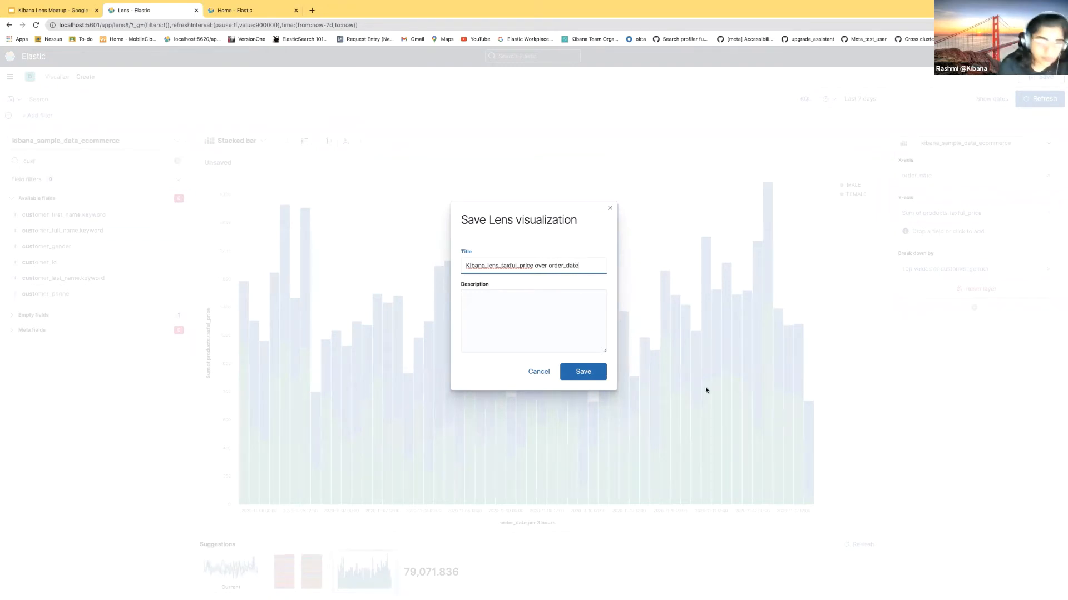
left_click(578, 373)
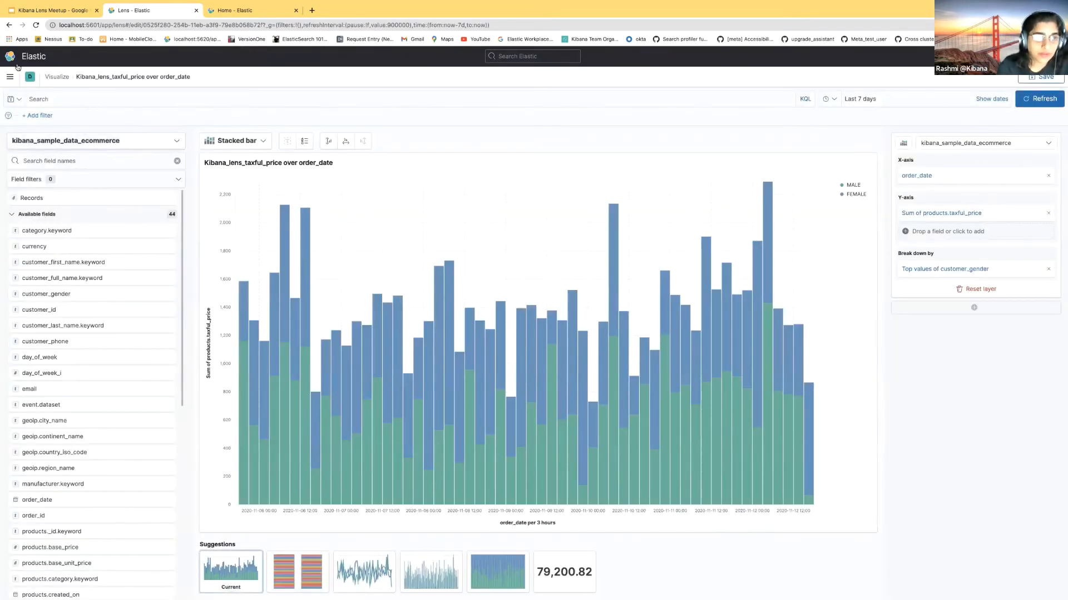
- Search the Visualizations list for "kiba" and open the saved Kibana_lens_taxful_price over order_date visualization
left_click(62, 77)
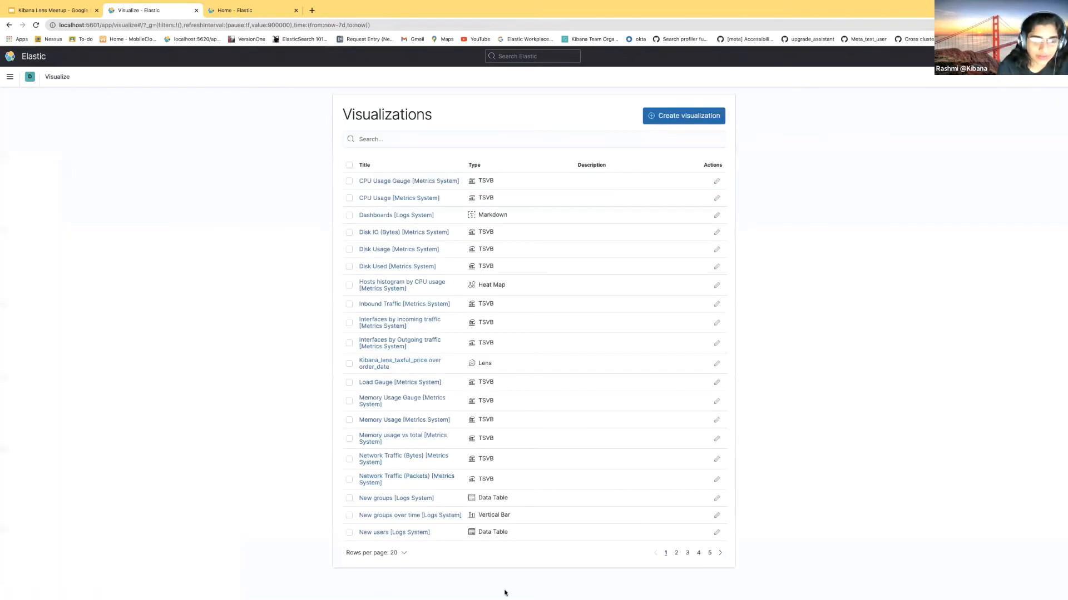
left_click(710, 553)
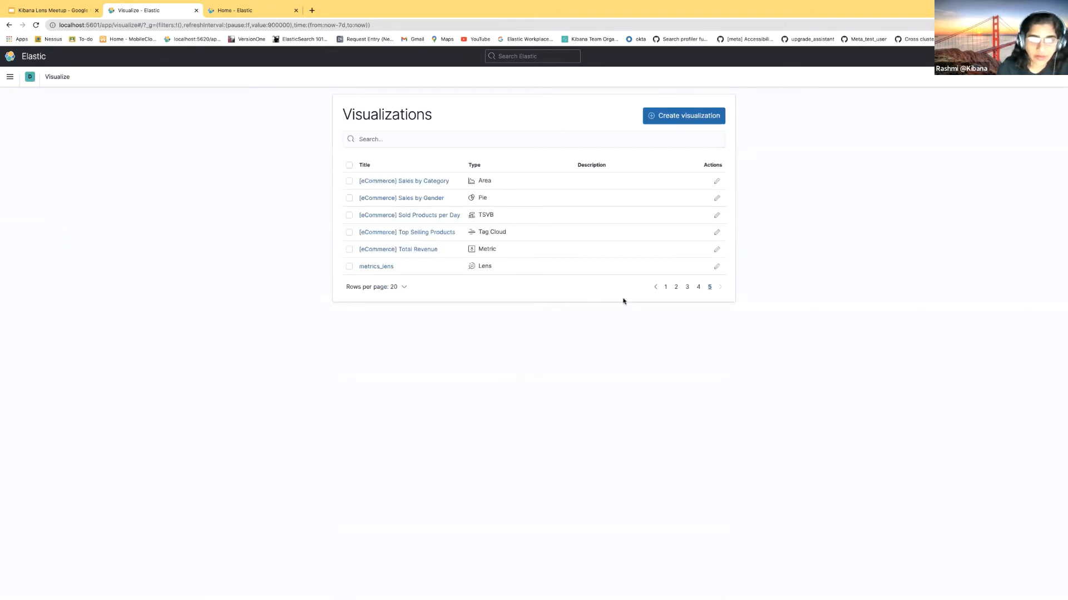
left_click(499, 132)
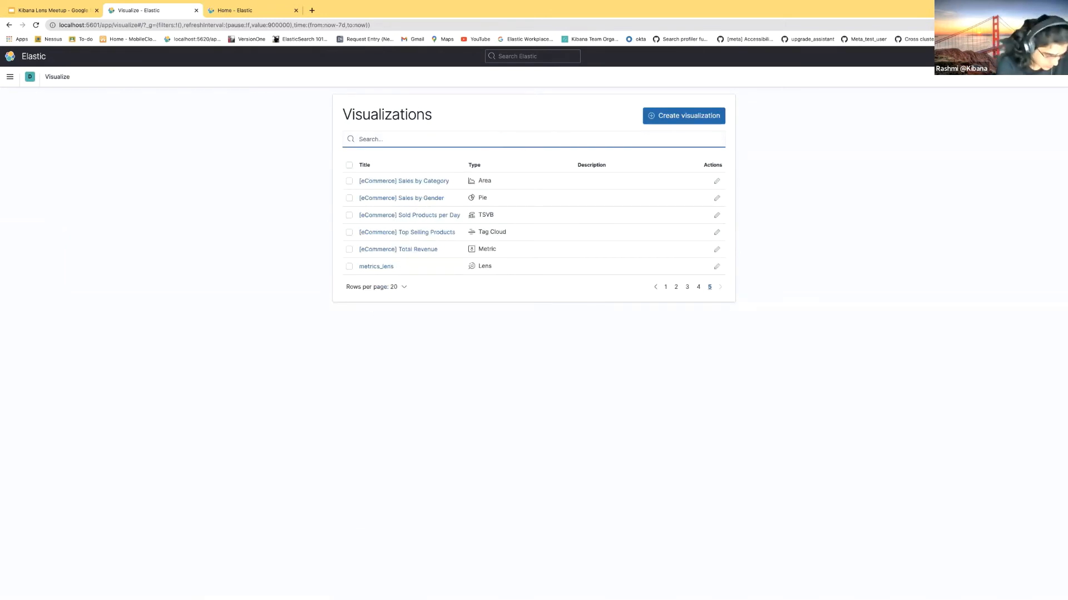
type("kiba")
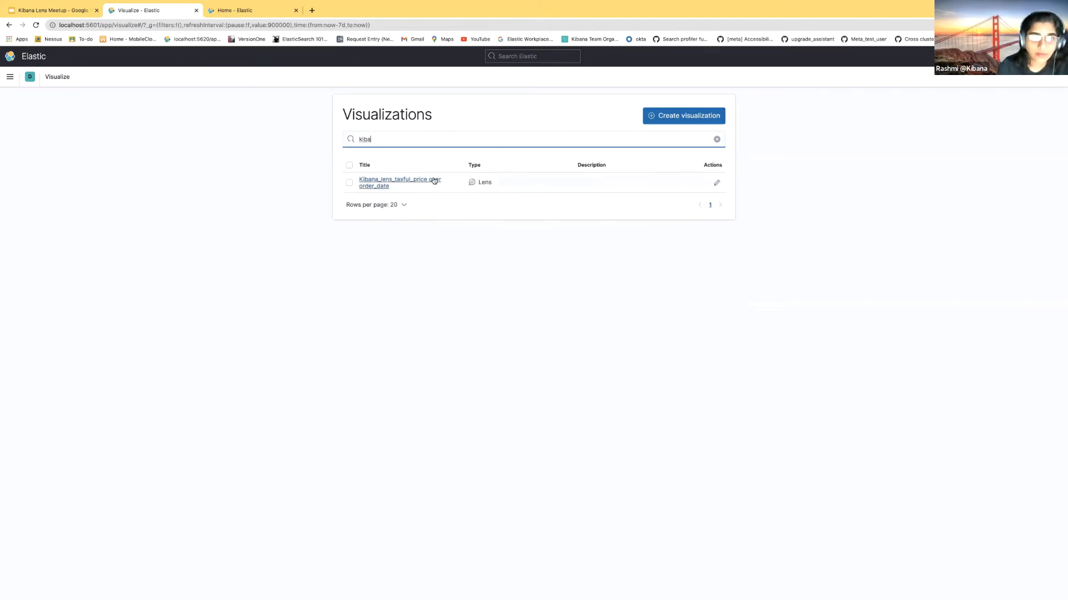
left_click(433, 179)
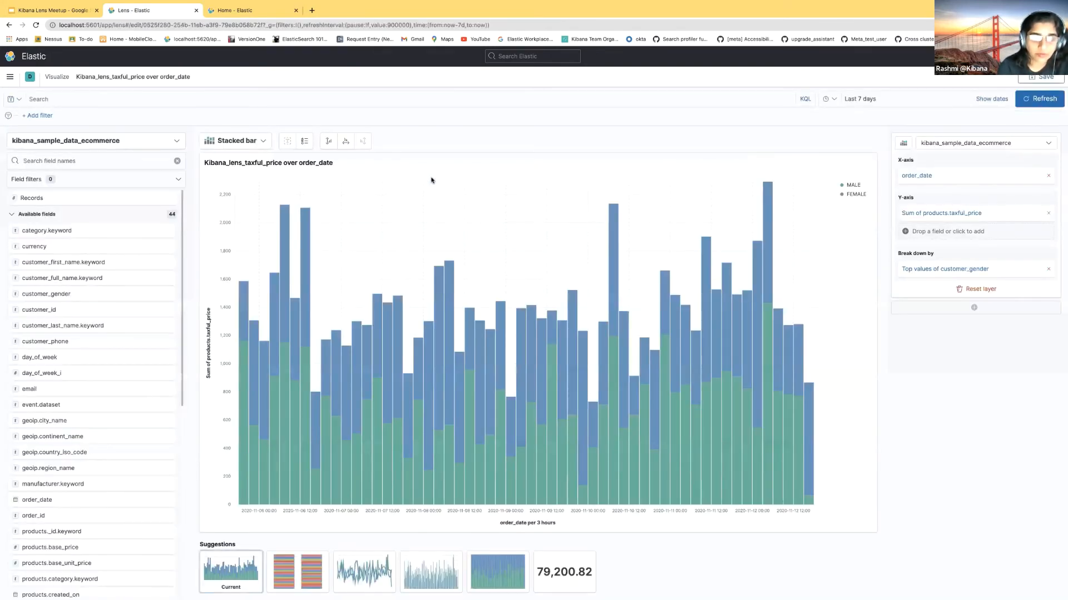
- Open the [eCommerce] Revenue Dashboard, look through its panels, and put it in edit mode
left_click(11, 77)
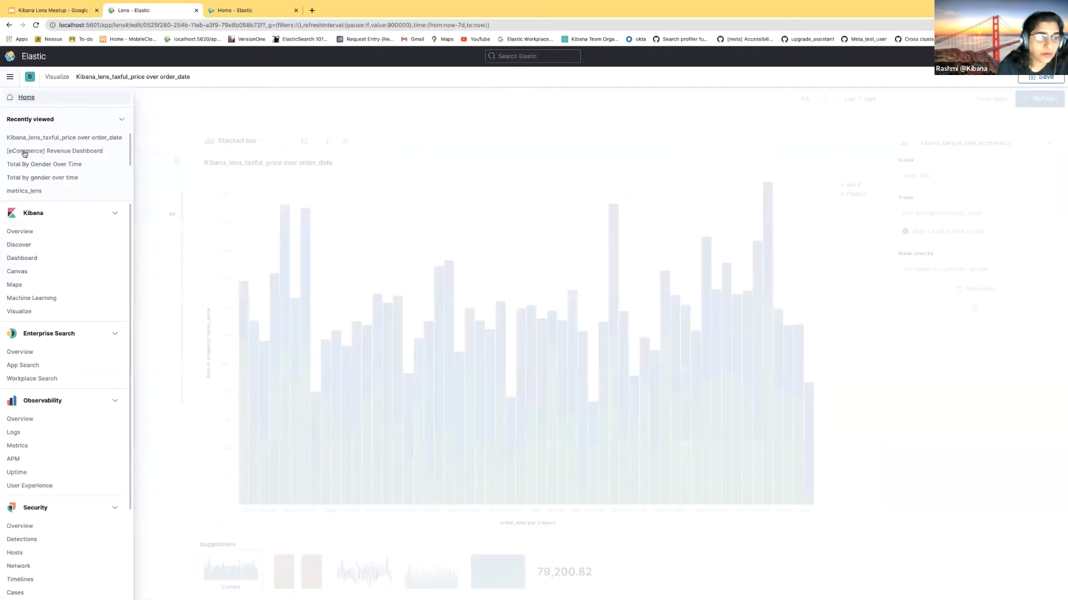
left_click(22, 259)
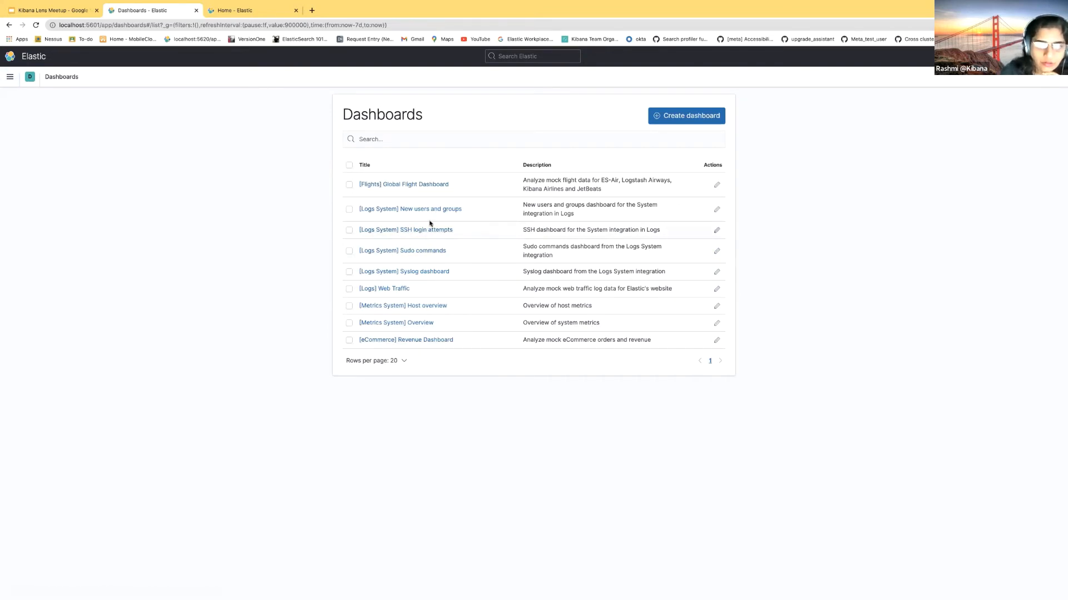
left_click(446, 340)
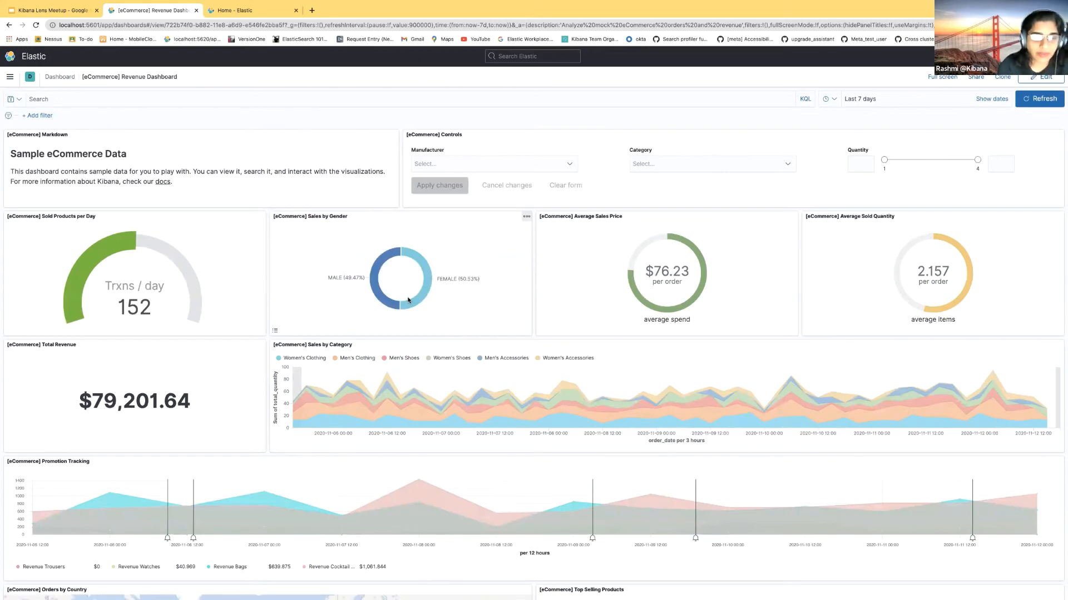
scroll(409, 300, "down", 3)
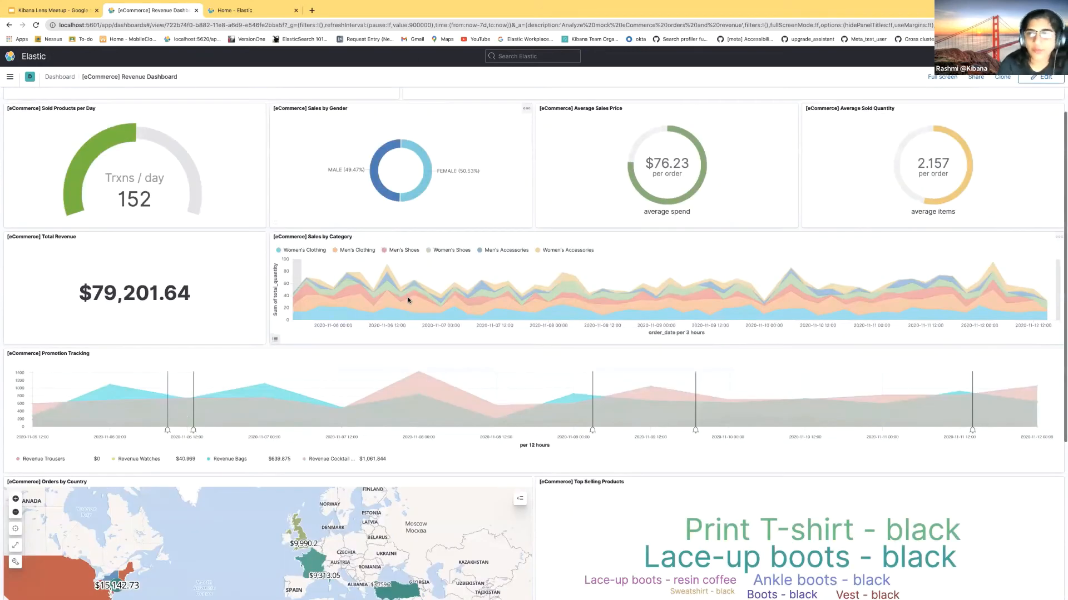
scroll(408, 300, "up", 3)
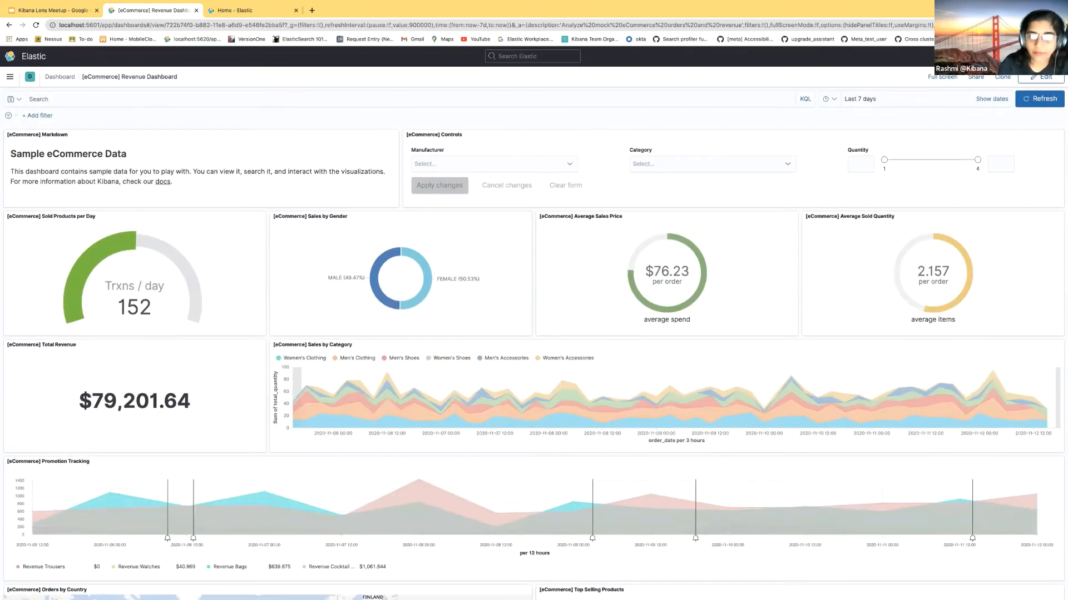
left_click(1041, 77)
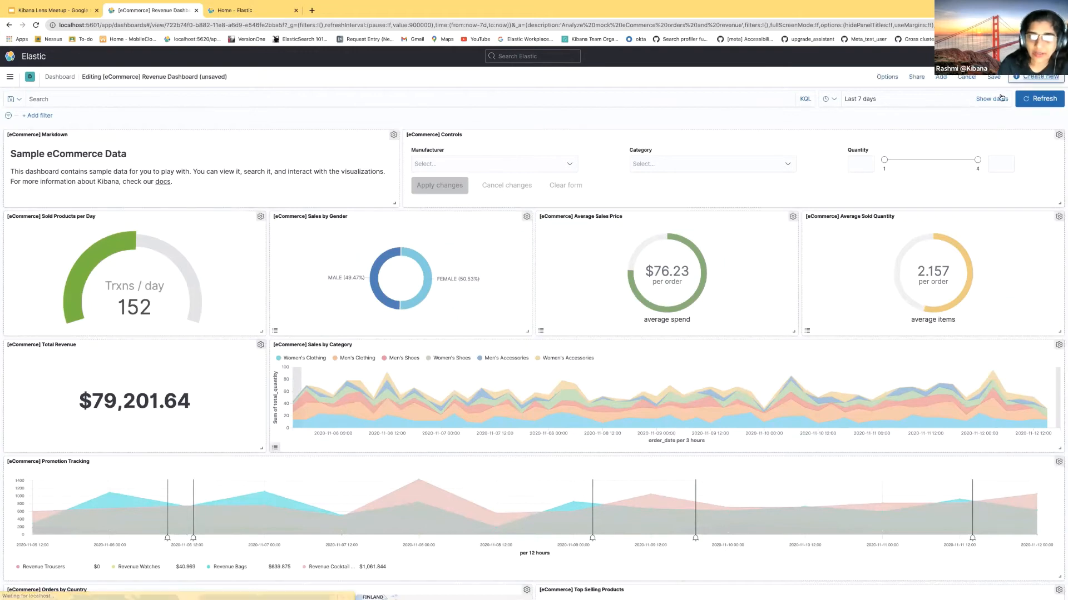
- Search the panels to add for "kibana" and add the Kibana_lens_taxful_price over order_date visualization to the dashboard twice
left_click(941, 78)
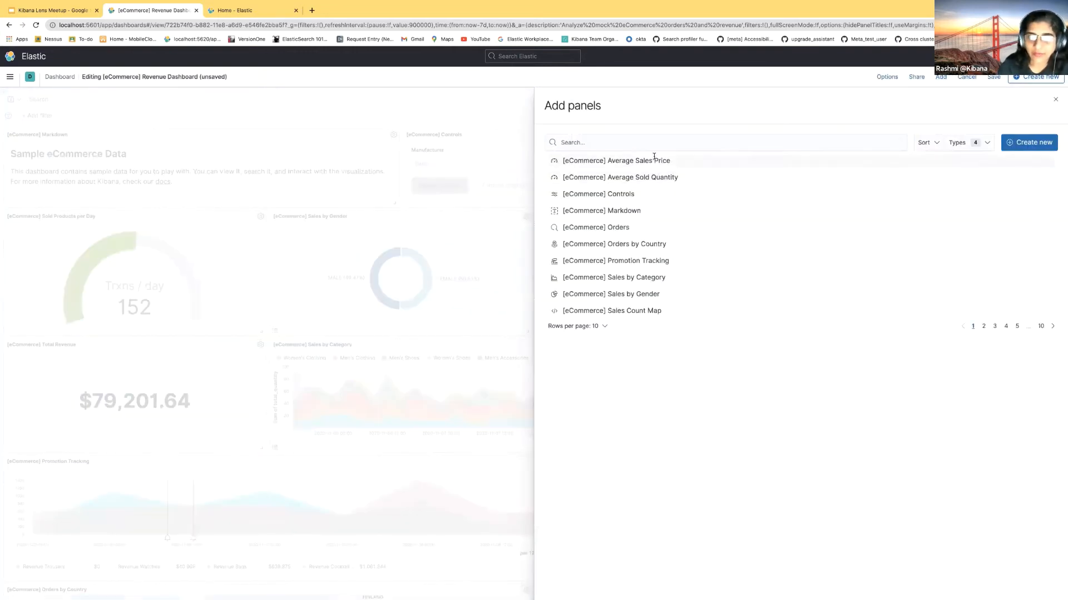
type("kibana")
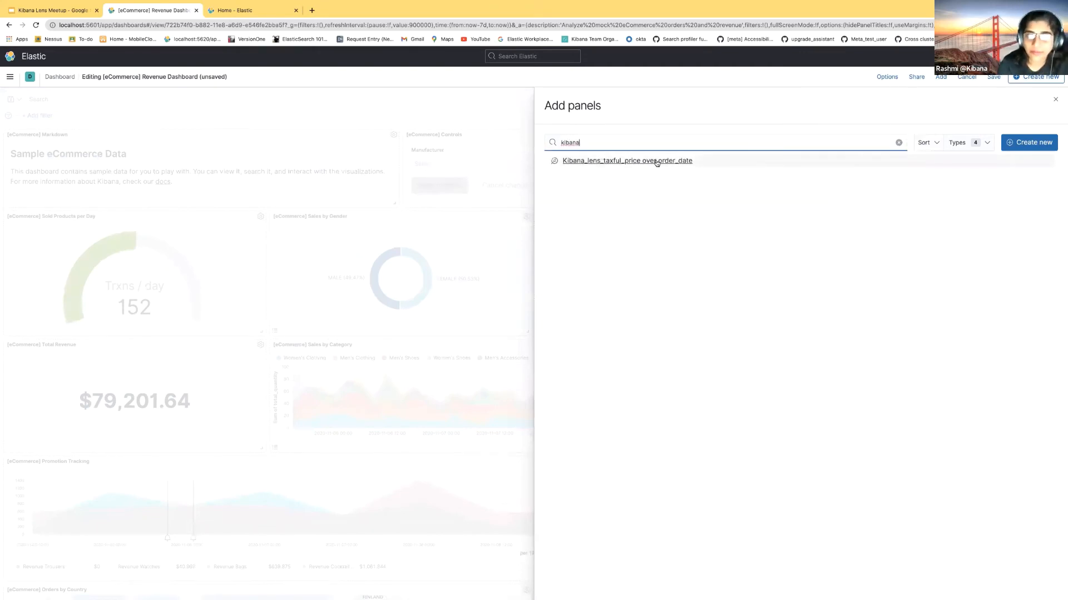
left_click(656, 161)
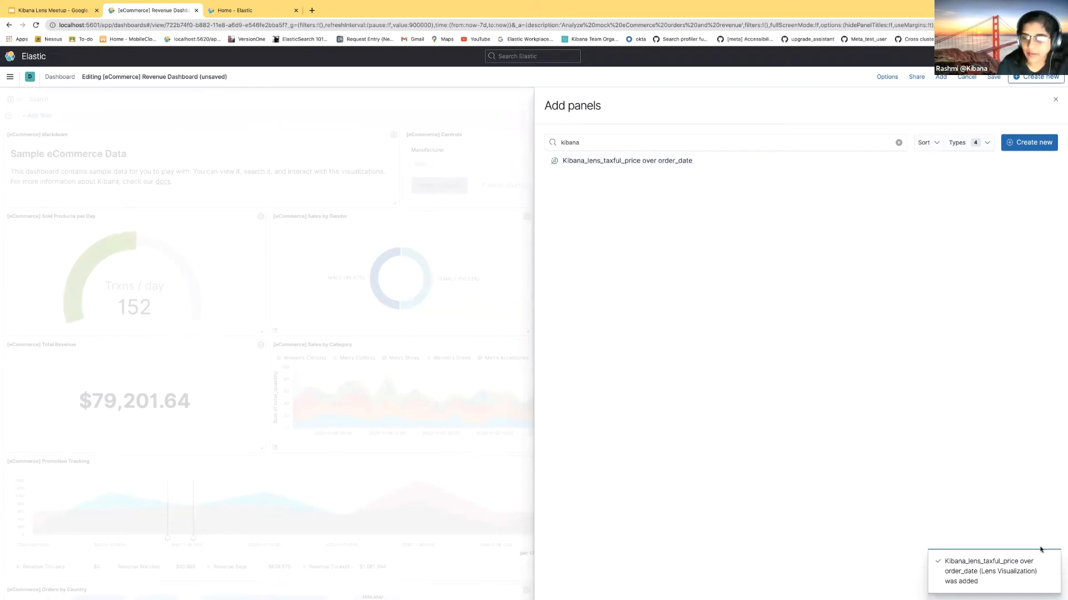
left_click(1053, 562)
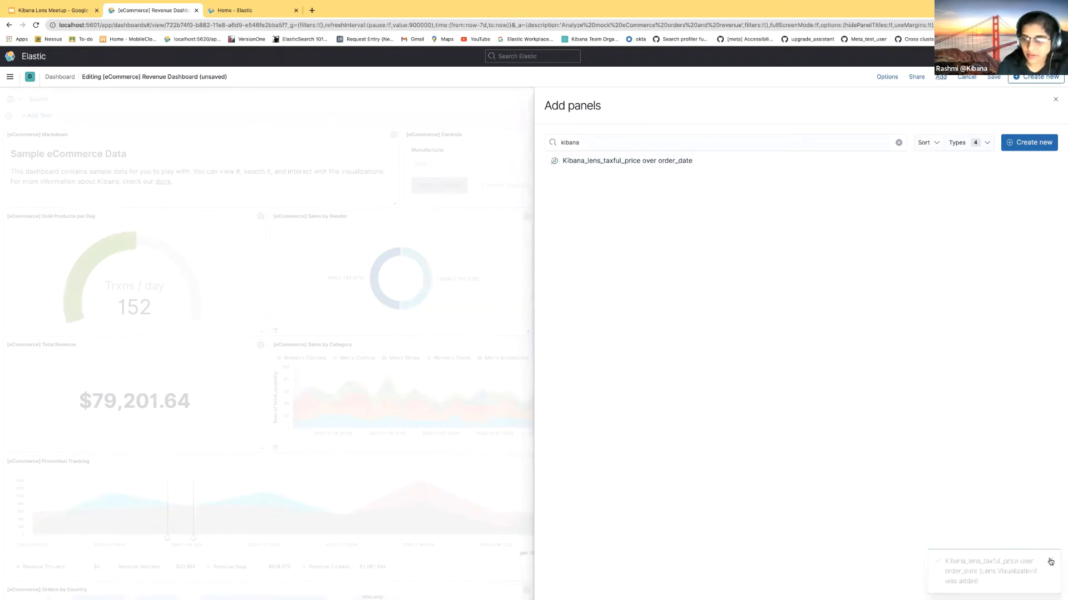
left_click(607, 162)
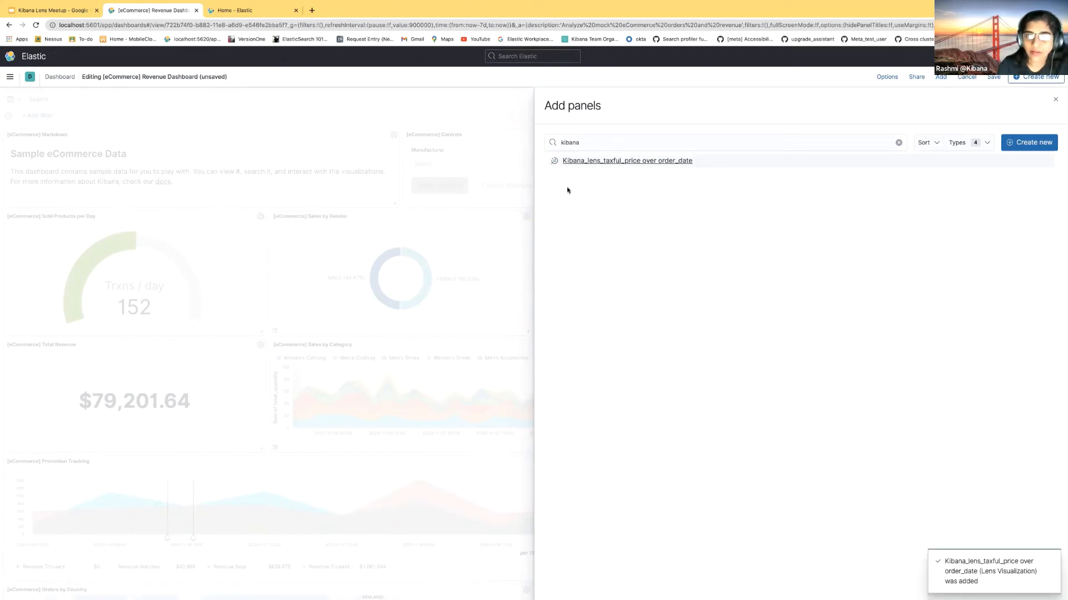
left_click(458, 328)
- Delete the duplicate Kibana_lens_taxful_price over order_date panel beside the first copy at the end of the dashboard
scroll(525, 498, "down", 10)
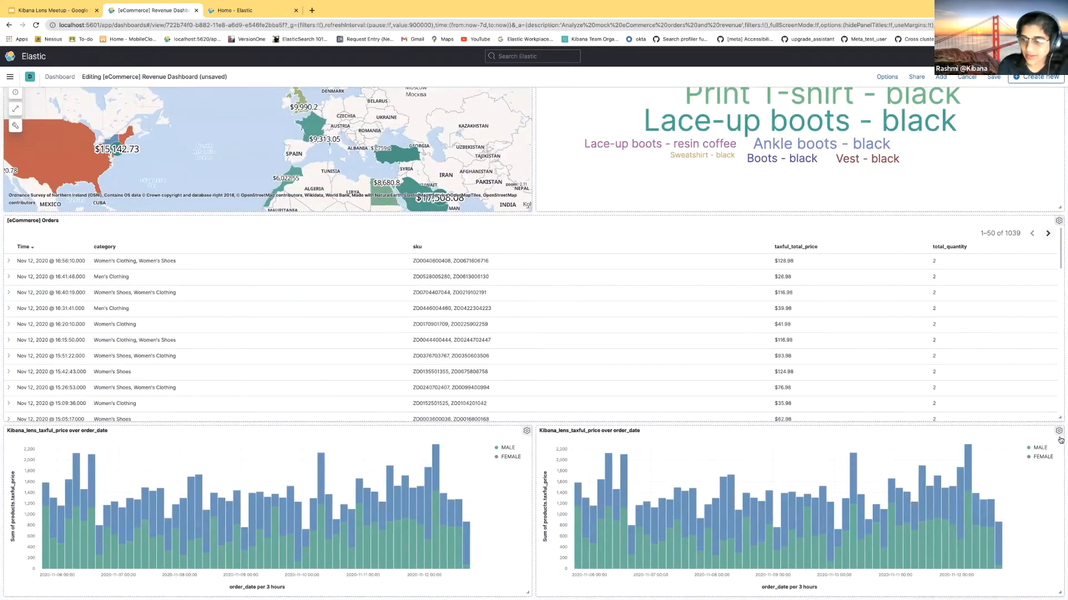
left_click(1059, 431)
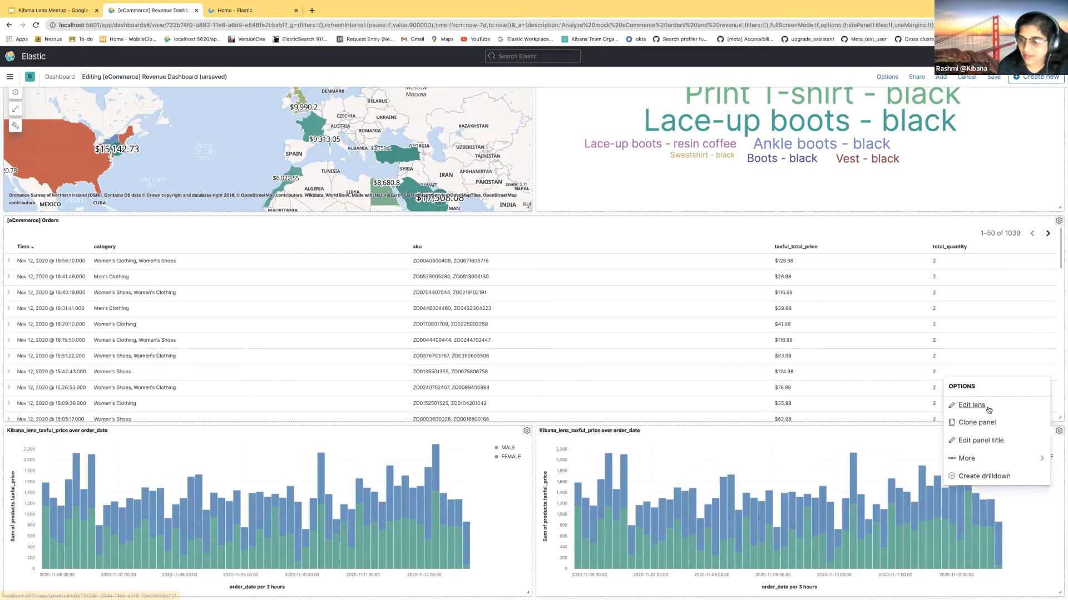
left_click(1042, 459)
left_click(995, 468)
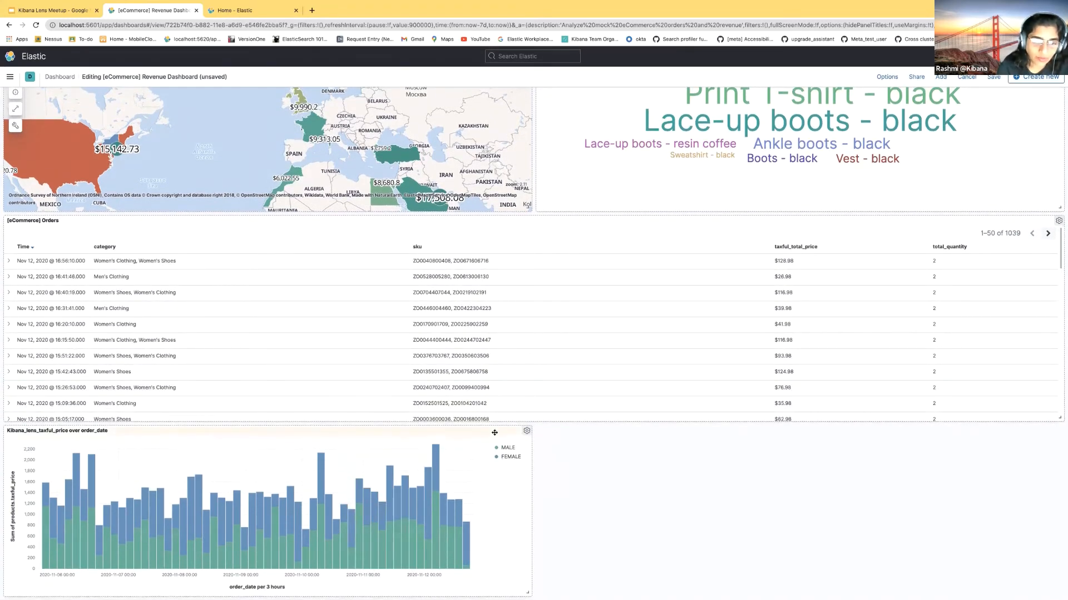
- Move the Kibana_lens_taxful_price over order_date panel up to directly below the Markdown panel, above Sold Products per Day
left_click_drag(516, 439, 497, 218)
scroll(517, 379, "up", 8)
scroll(512, 222, "up", 5)
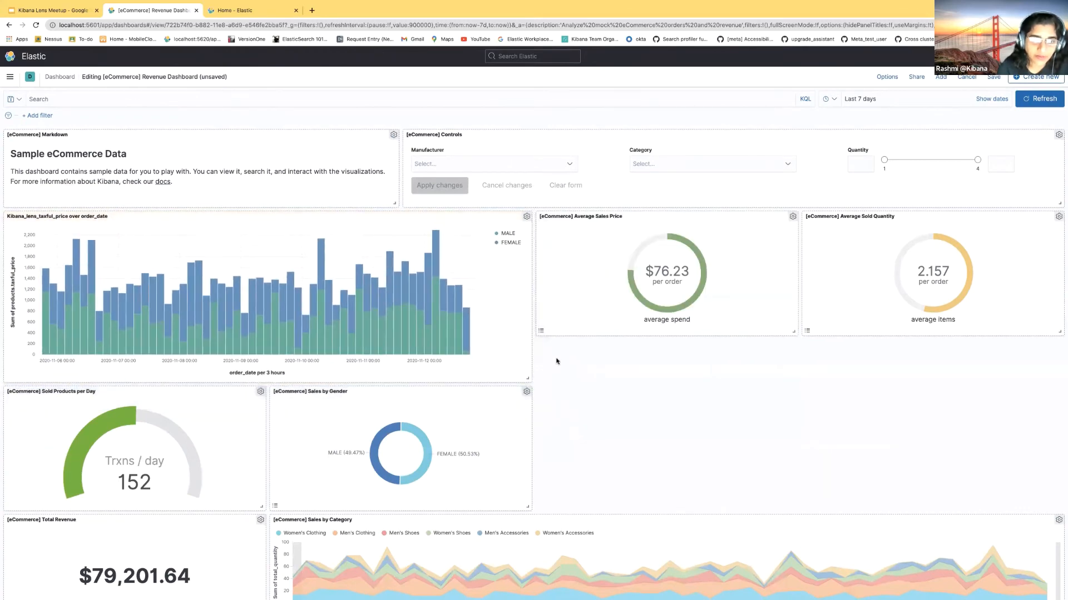
- Widen the Kibana_lens_taxful_price over order_date panel to the full dashboard width and reduce its height, dismissing the Look Up popup
left_click_drag(529, 379, 773, 327)
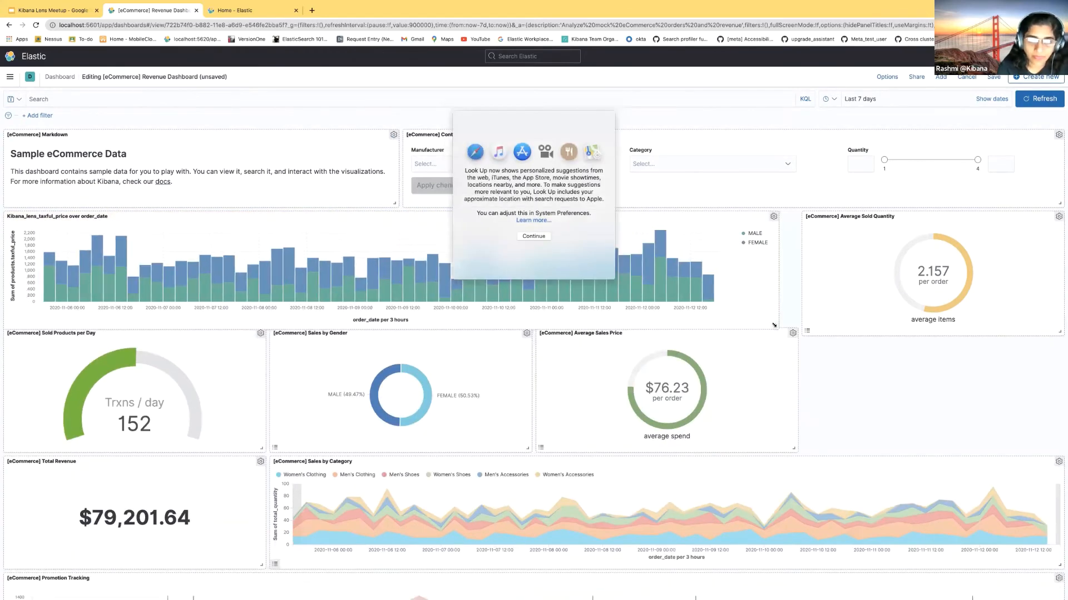
left_click(617, 232)
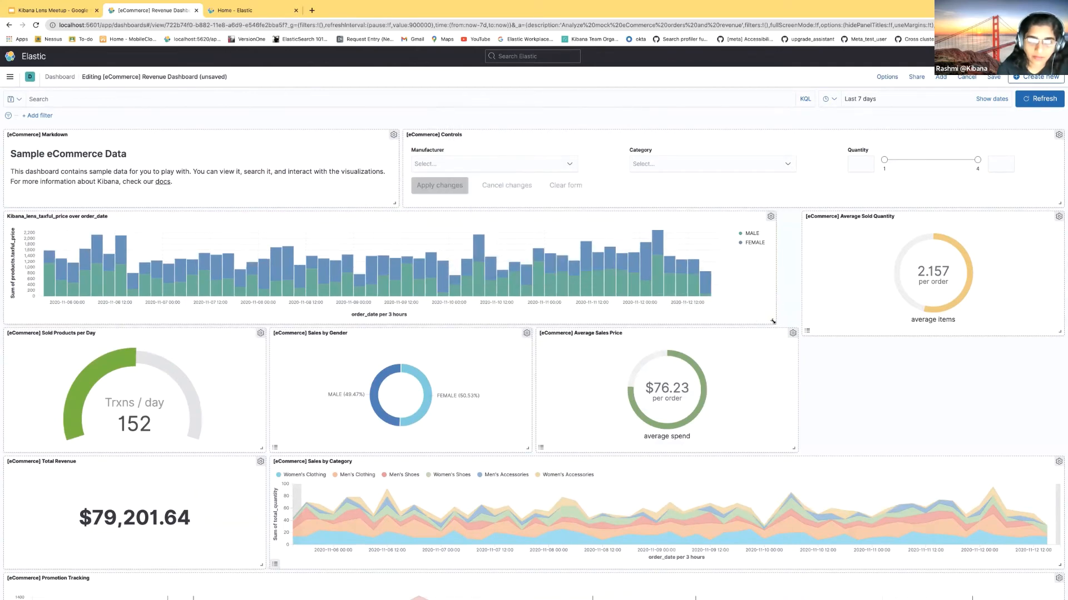
left_click_drag(773, 321, 1056, 314)
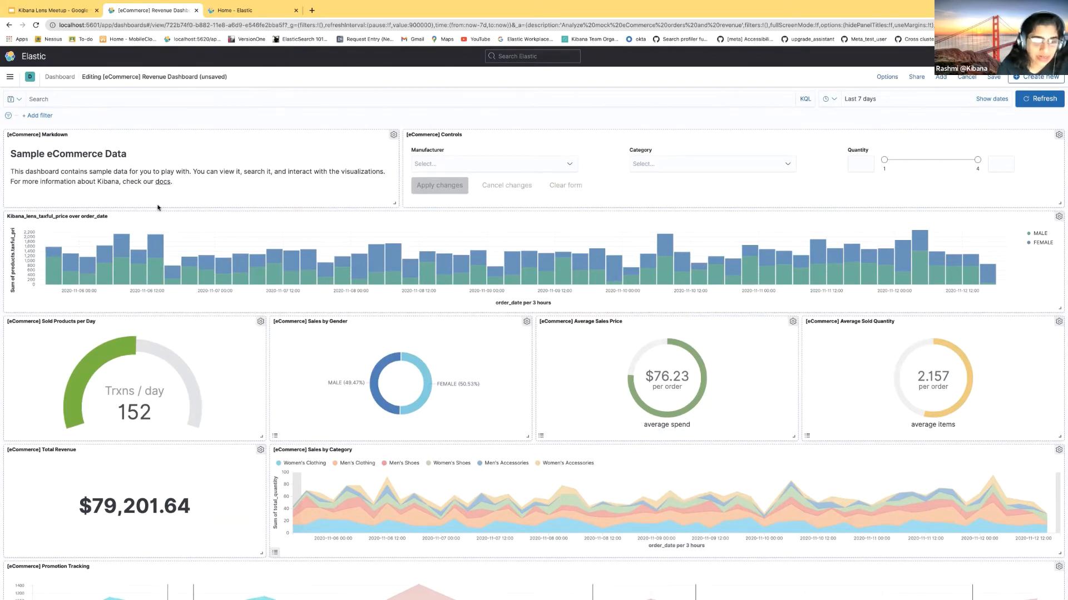
- Save the dashboard as [eCommerce] Revenue Dashboard with the time range stored
scroll(158, 208, "down", 3)
scroll(162, 200, "up", 3)
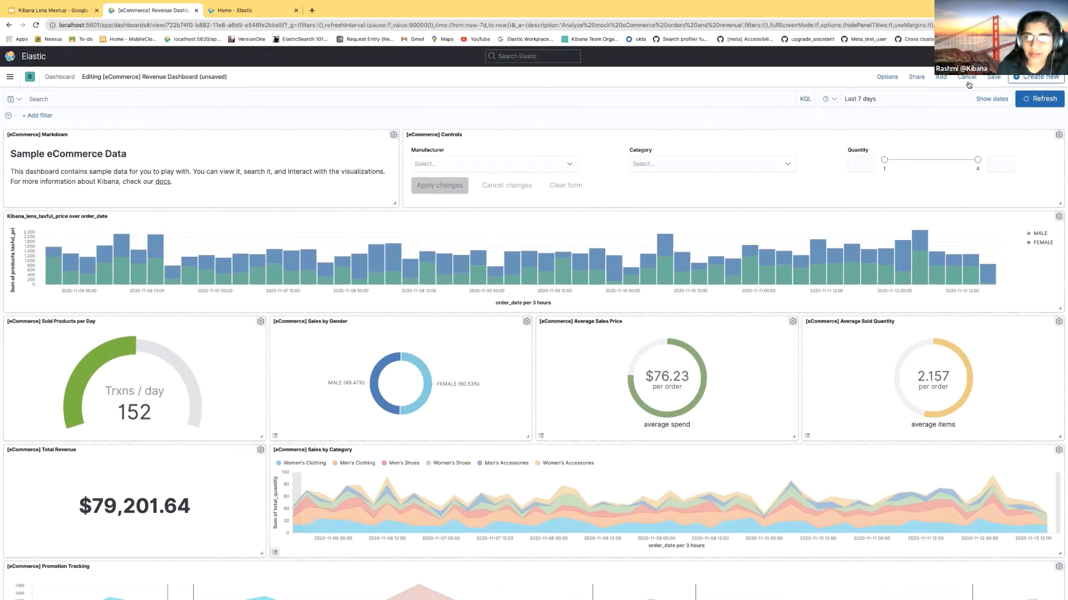
left_click(996, 78)
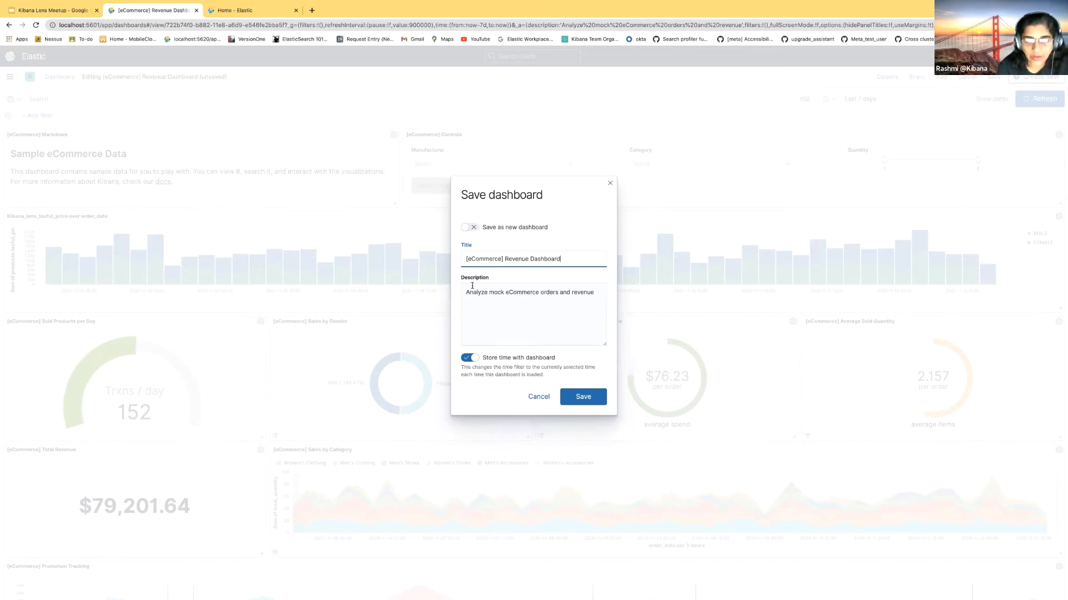
left_click(584, 397)
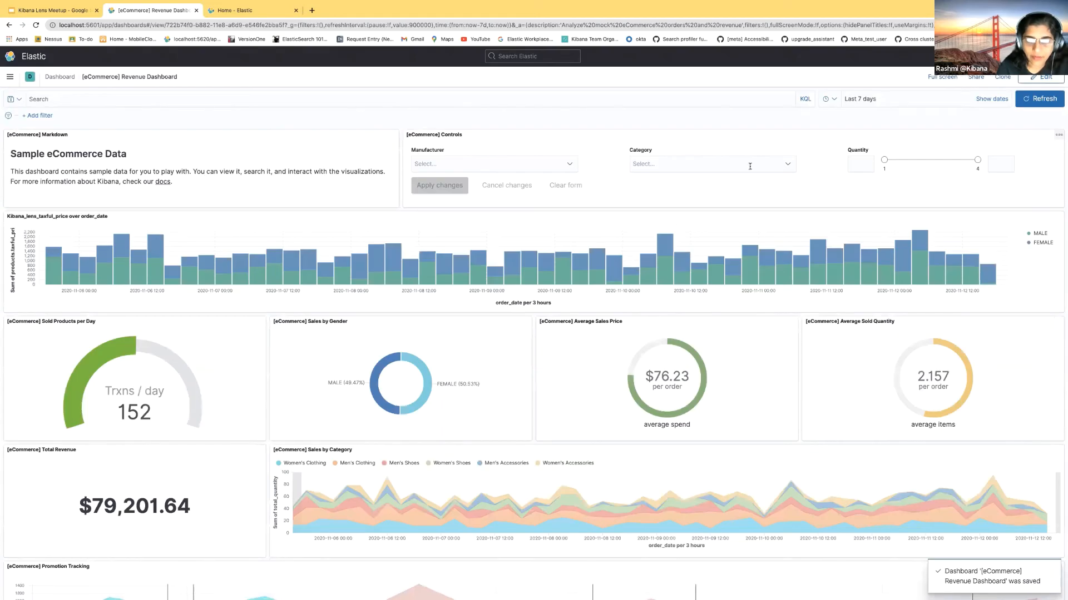
- Examine the dashboard's sharing options for embed code and permalinks, and close them without copying a link
left_click(975, 78)
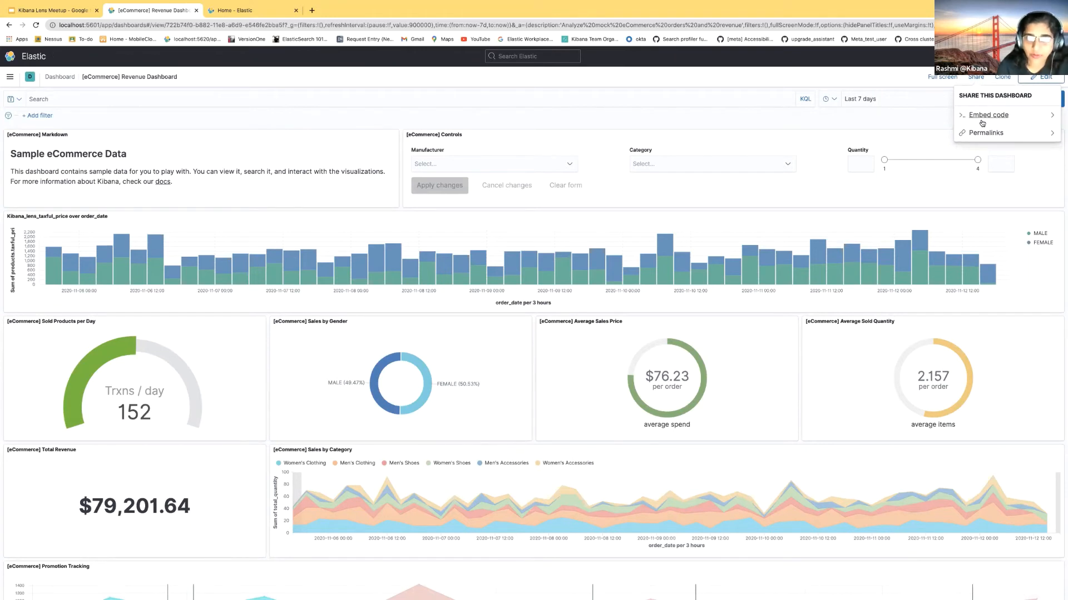
left_click(1052, 116)
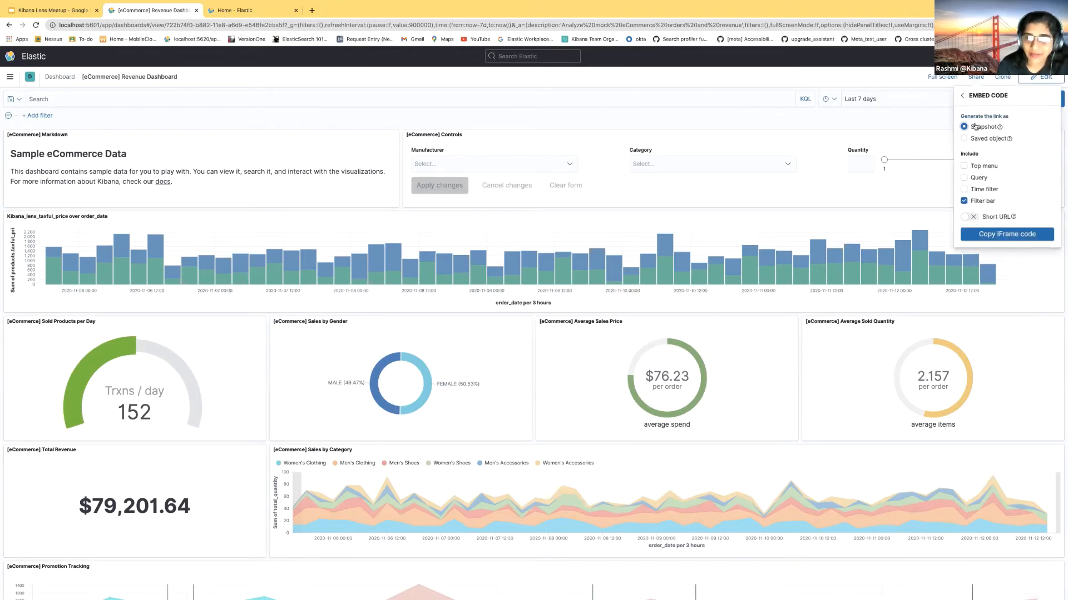
left_click(962, 96)
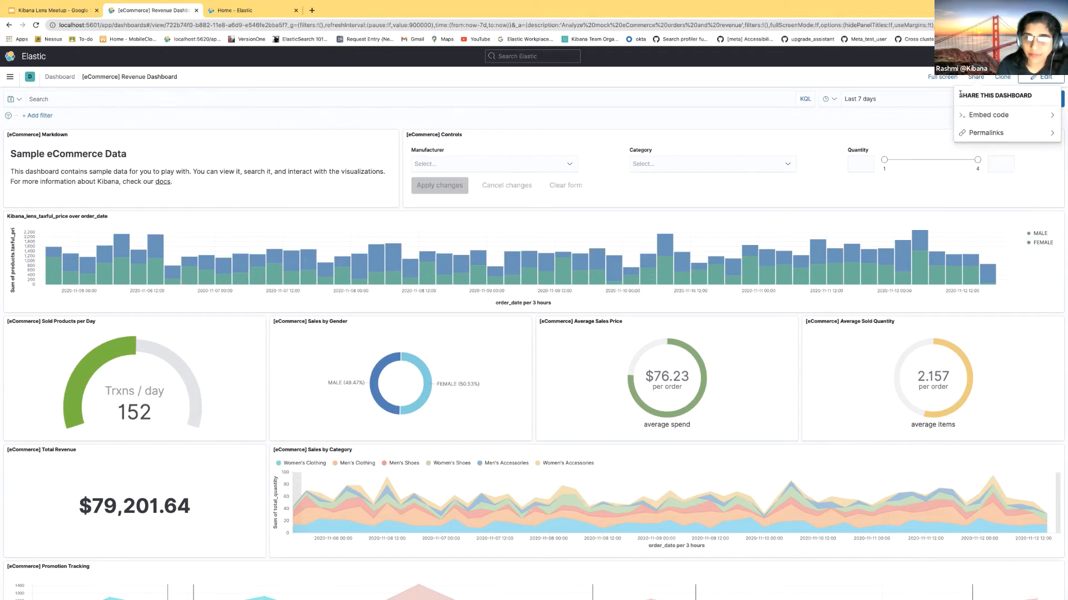
left_click(1051, 133)
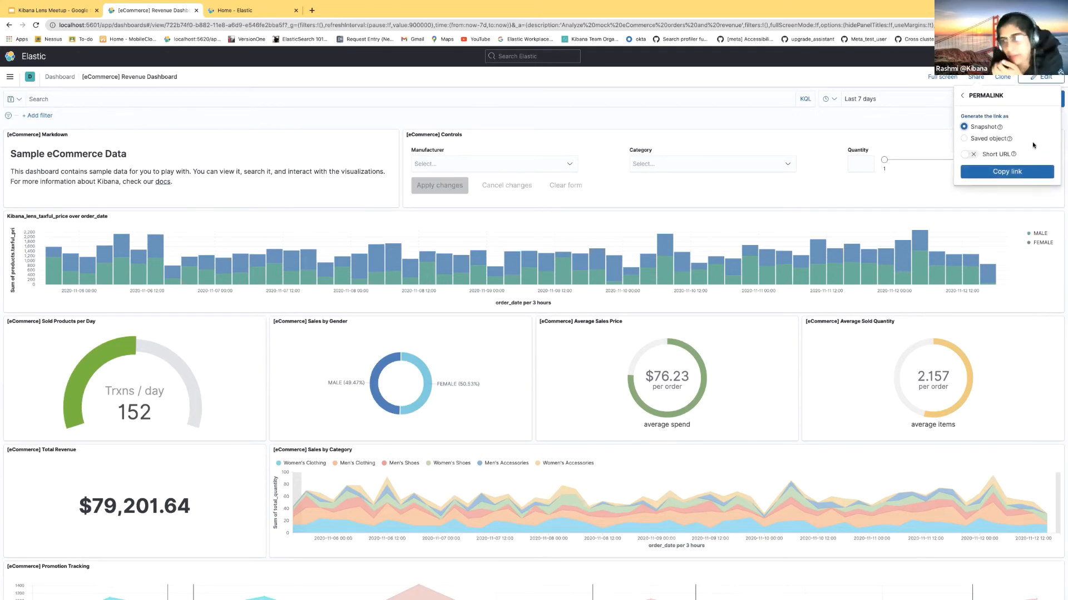
left_click(963, 95)
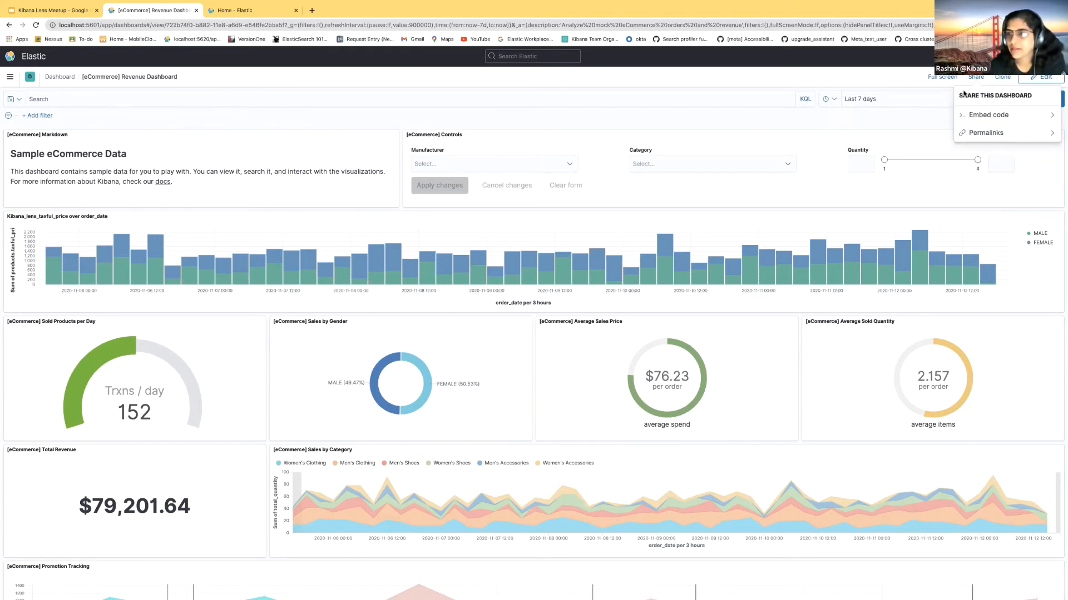
left_click(974, 79)
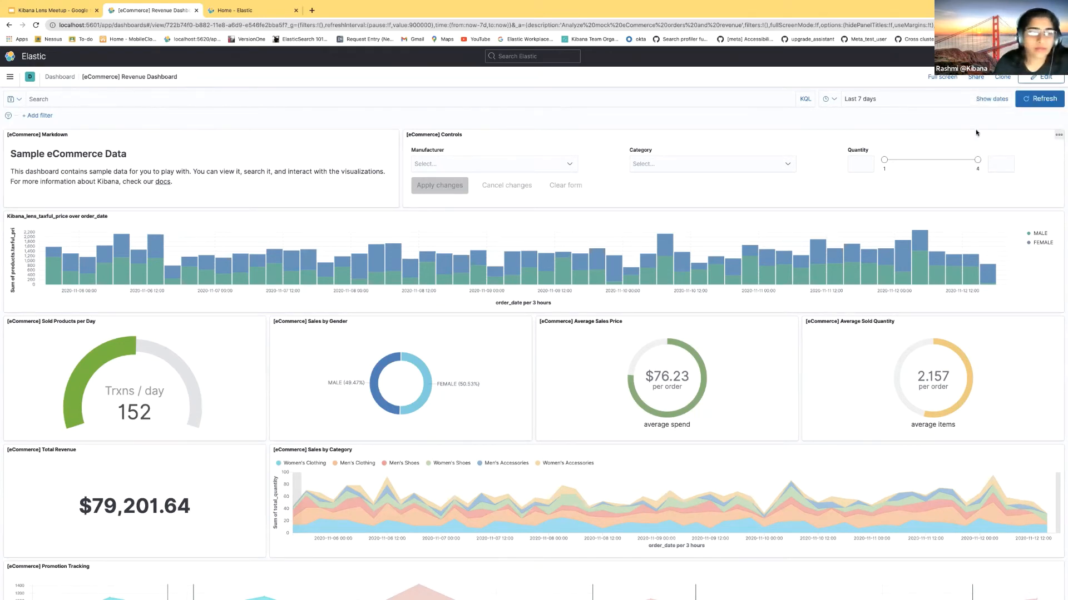
- Look through the saved dashboard's panels, both in the normal view and in full screen mode
scroll(672, 265, "down", 6)
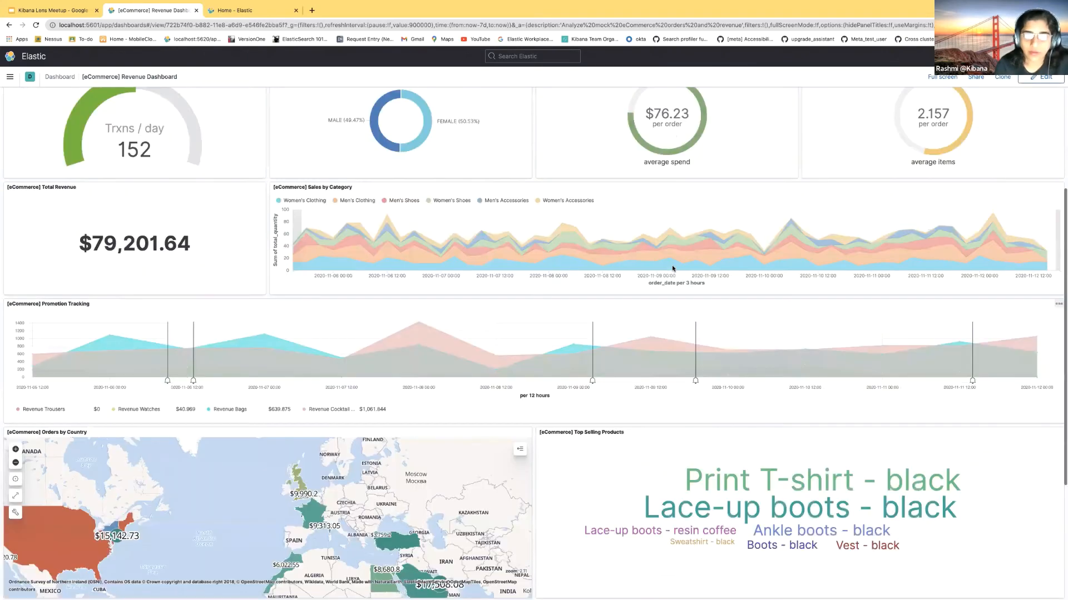
scroll(671, 266, "up", 6)
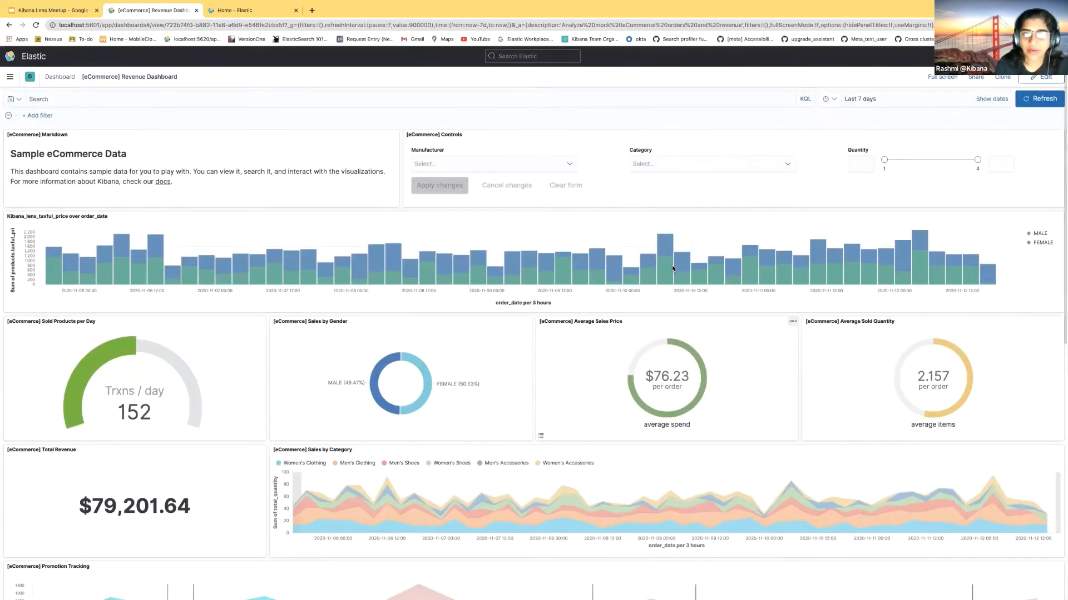
left_click(944, 77)
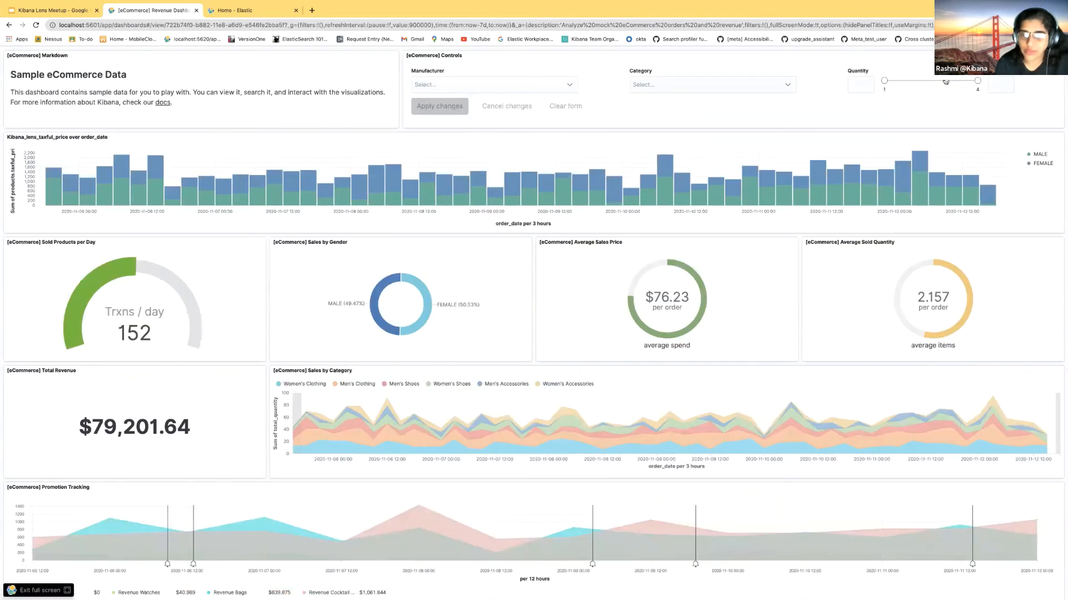
scroll(792, 225, "down", 7)
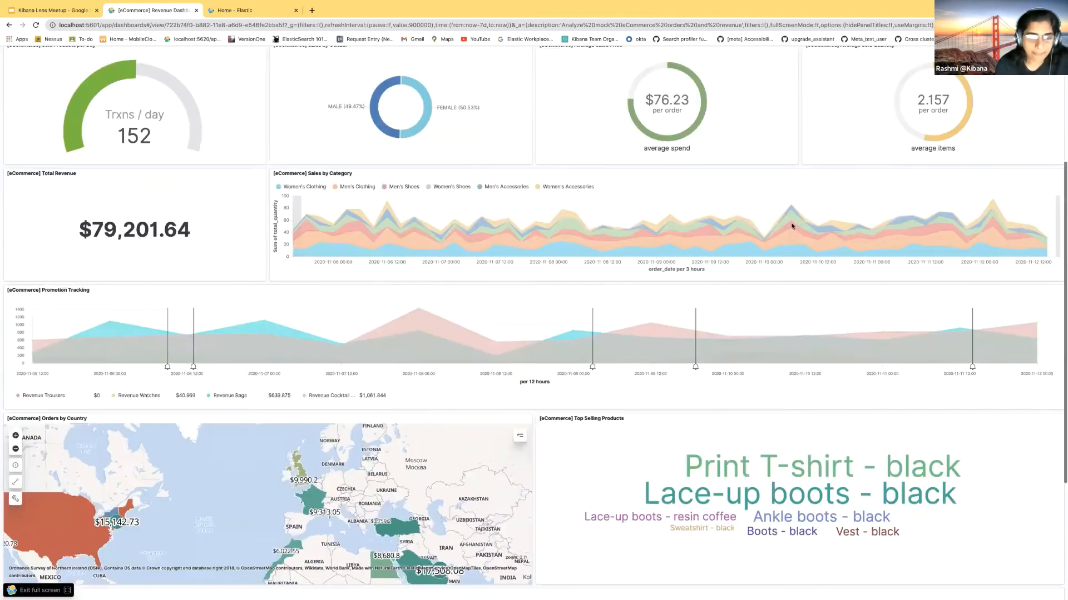
scroll(792, 226, "up", 7)
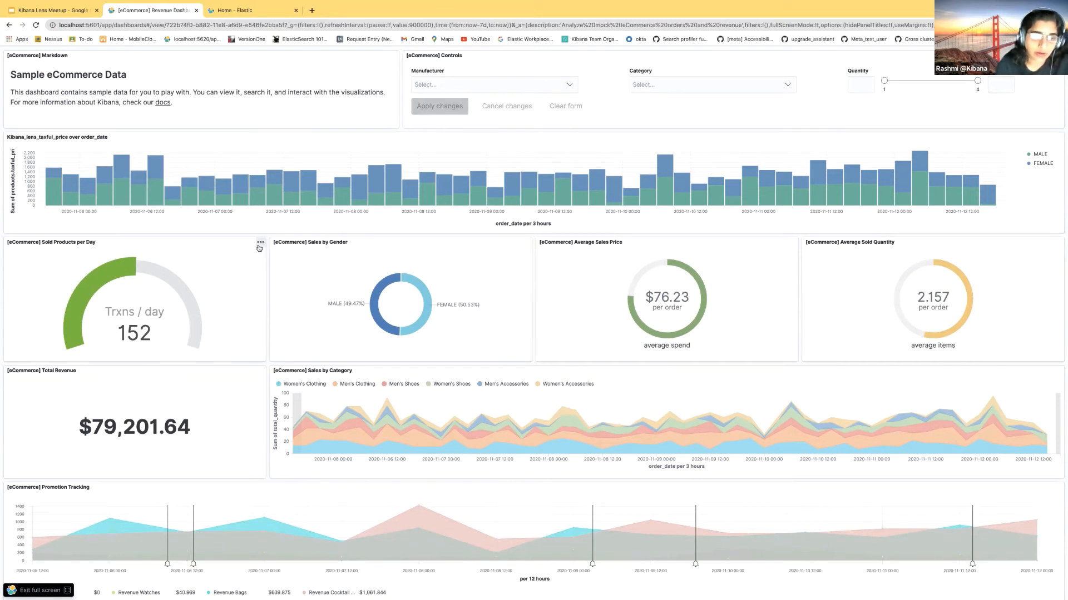
- Check the options available for the Sold Products per Day and Kibana_lens_taxful_price over order_date panels, and exit full screen
left_click(260, 243)
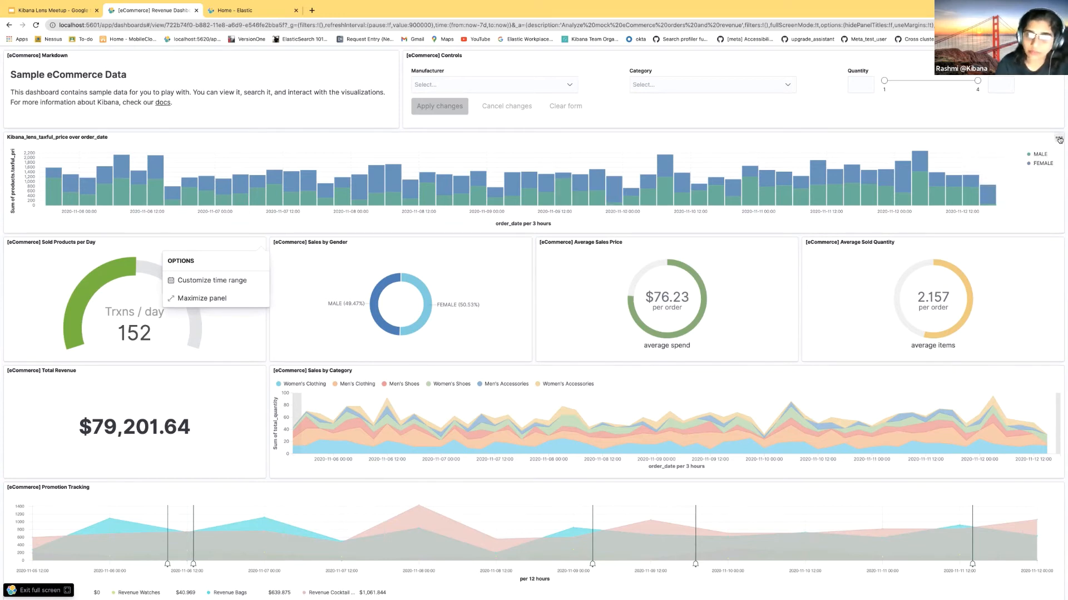
left_click(1058, 139)
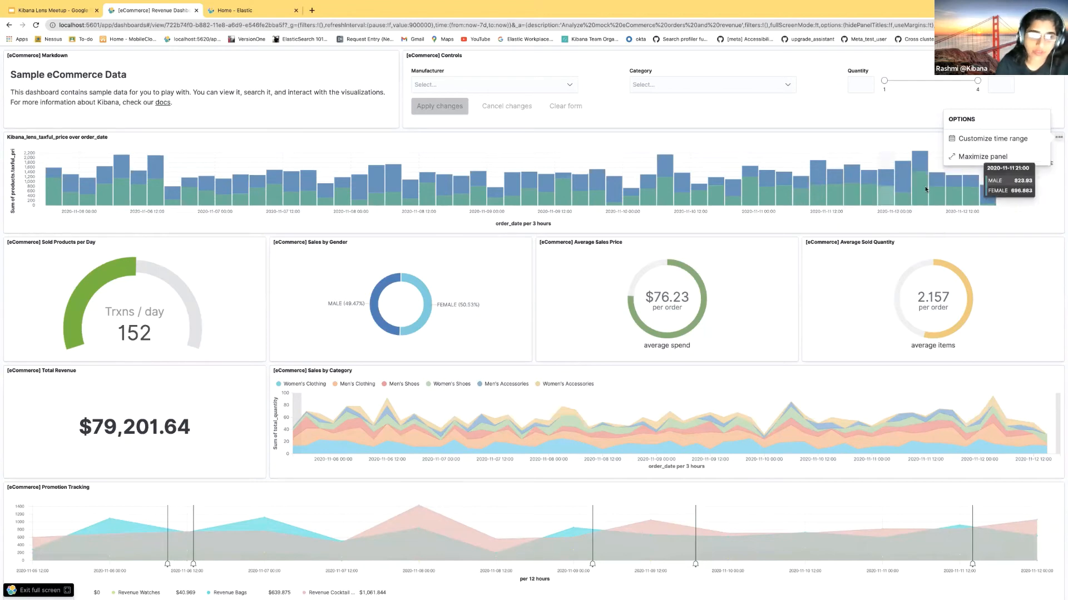
left_click(65, 591)
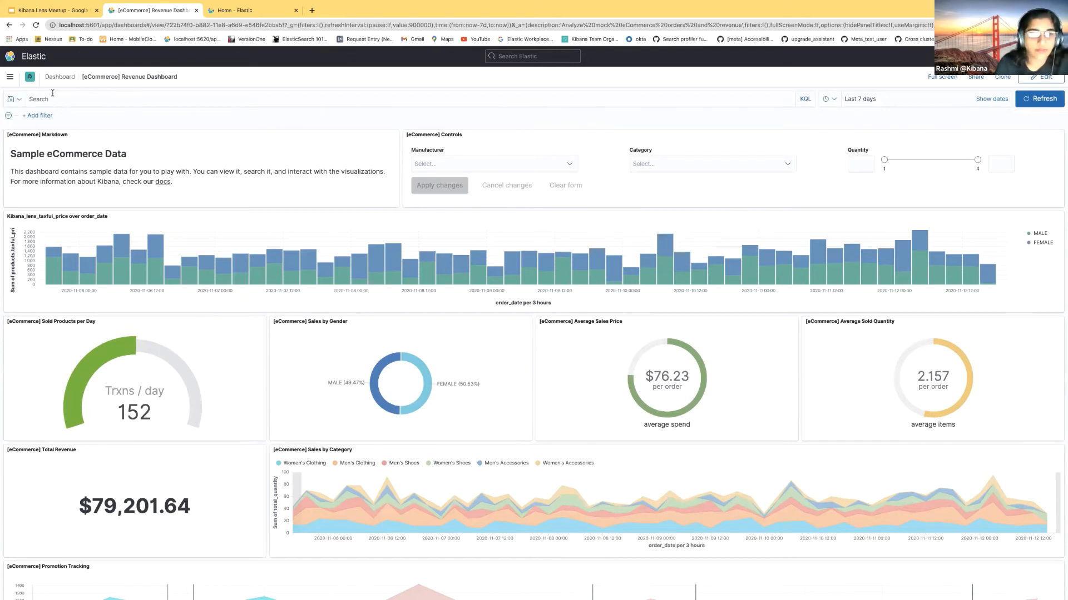
- Return to the Dashboards list, switch to the Kibana Lens Meetup presentation in Google Slides and view its closing slides through Thank You
left_click(60, 76)
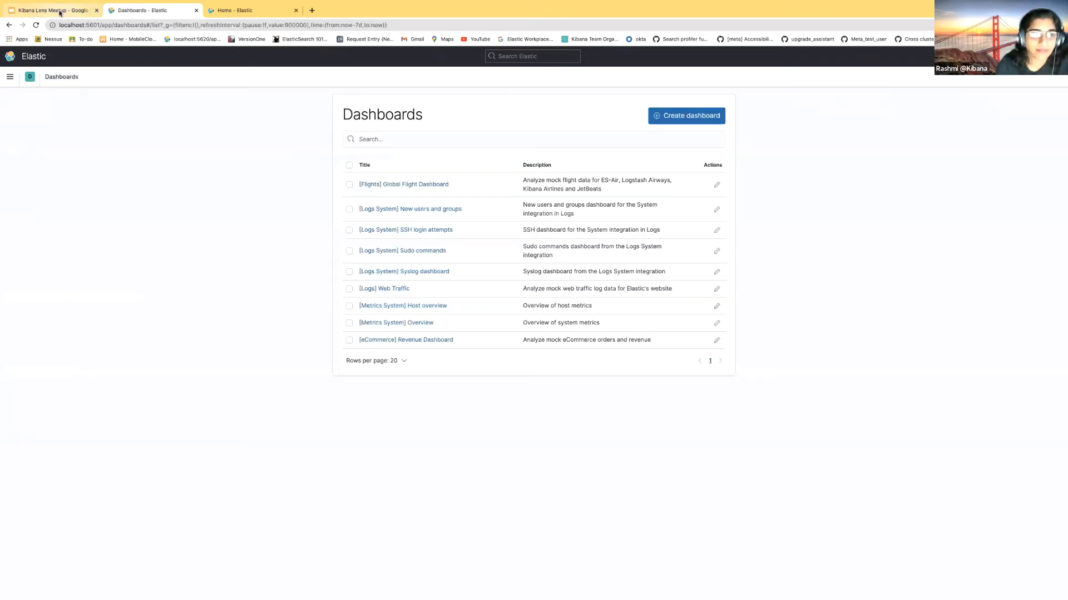
left_click(60, 11)
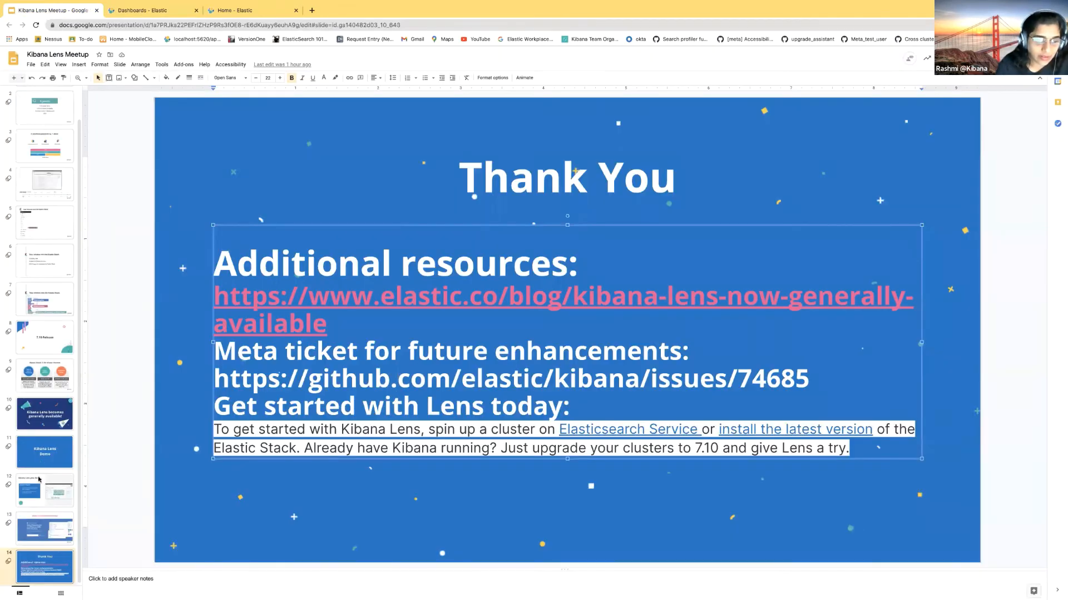
left_click(40, 457)
left_click(41, 493)
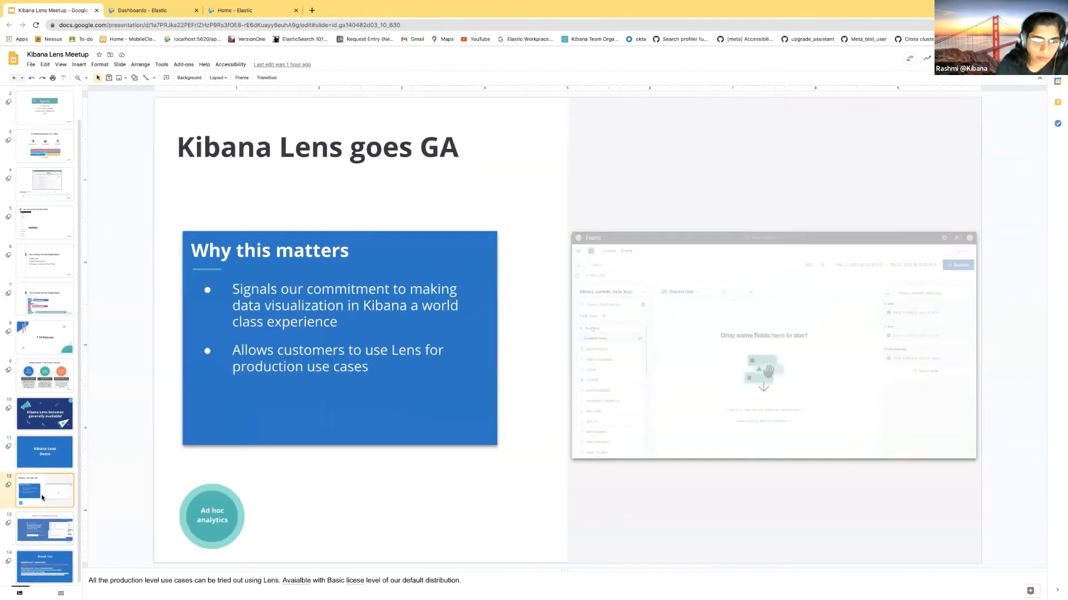
left_click(34, 539)
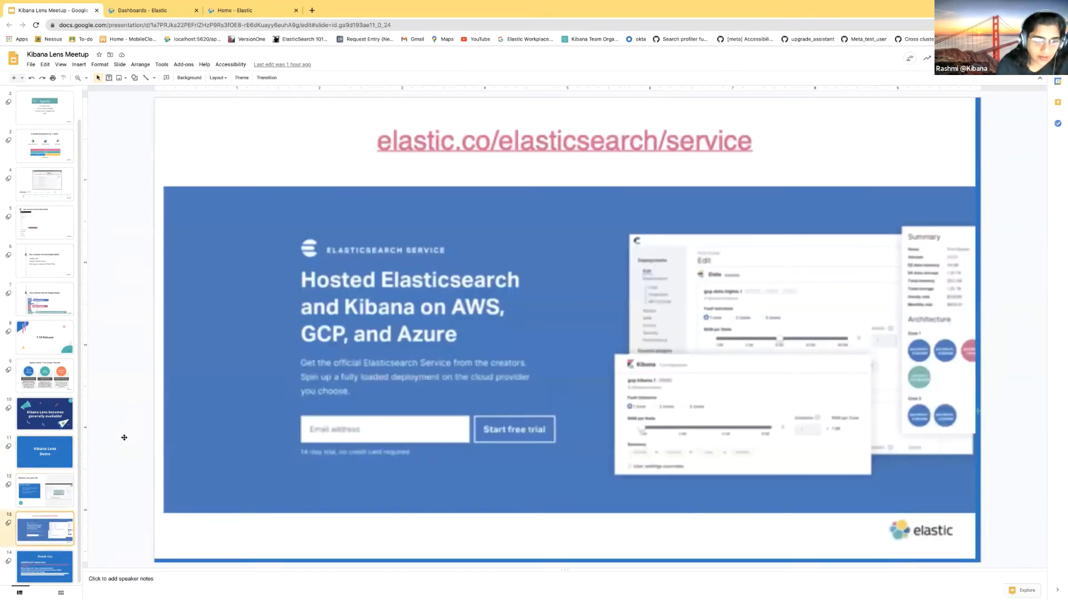
left_click(46, 565)
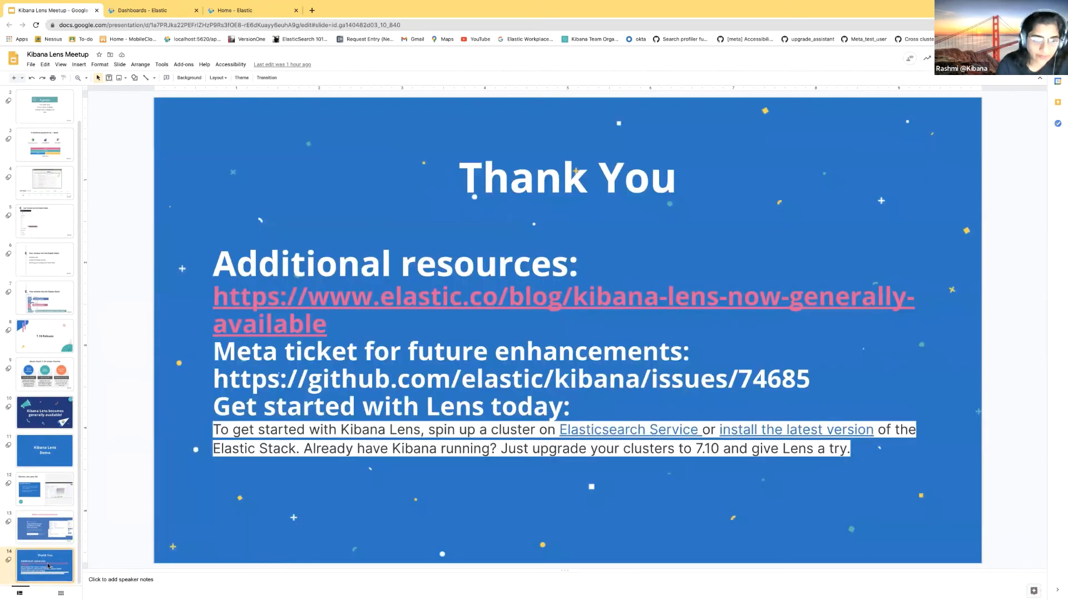
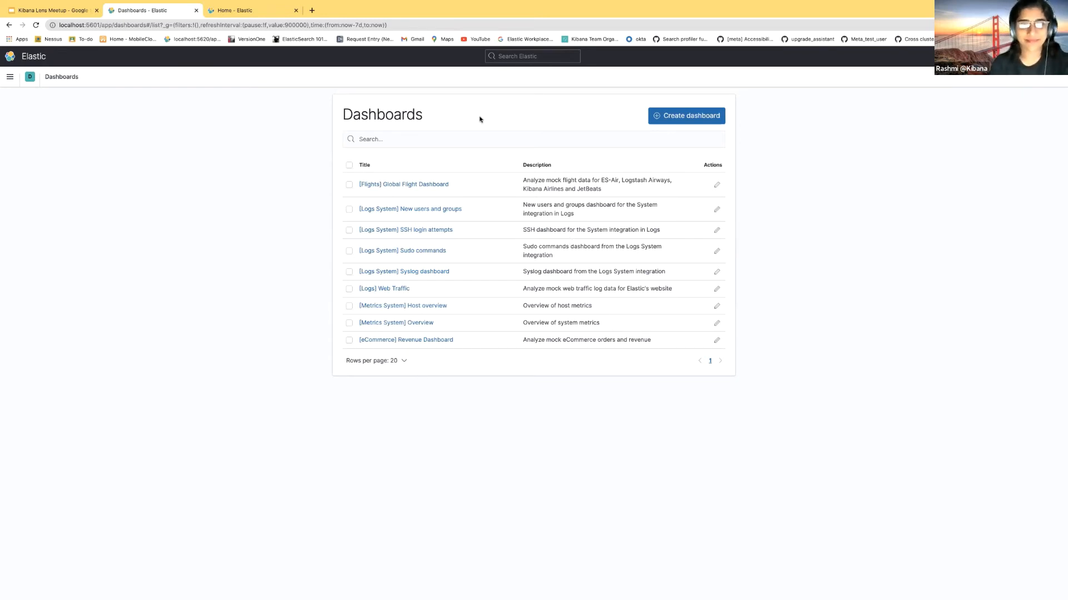
- Switch to the cloud Kibana instance's sample data page and check the view options for Sample eCommerce orders, opening none of them
left_click(245, 10)
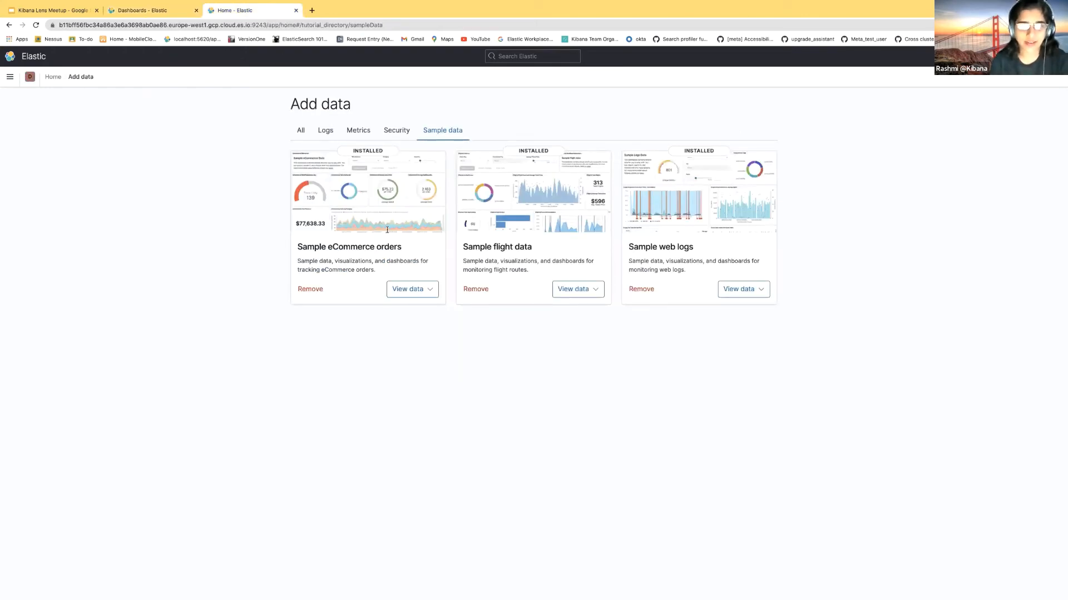
left_click(429, 289)
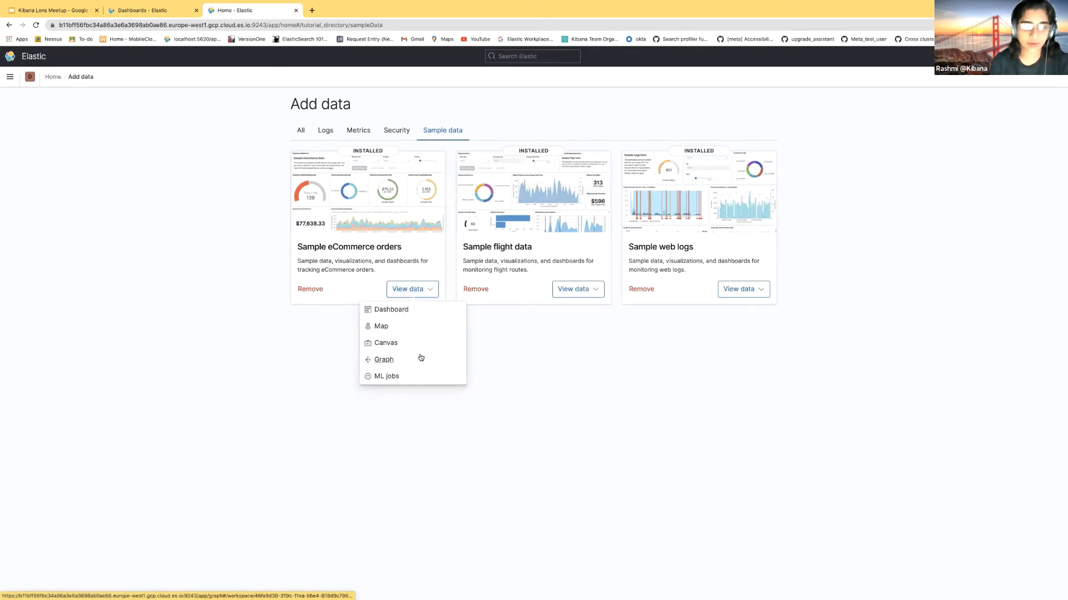
left_click(253, 335)
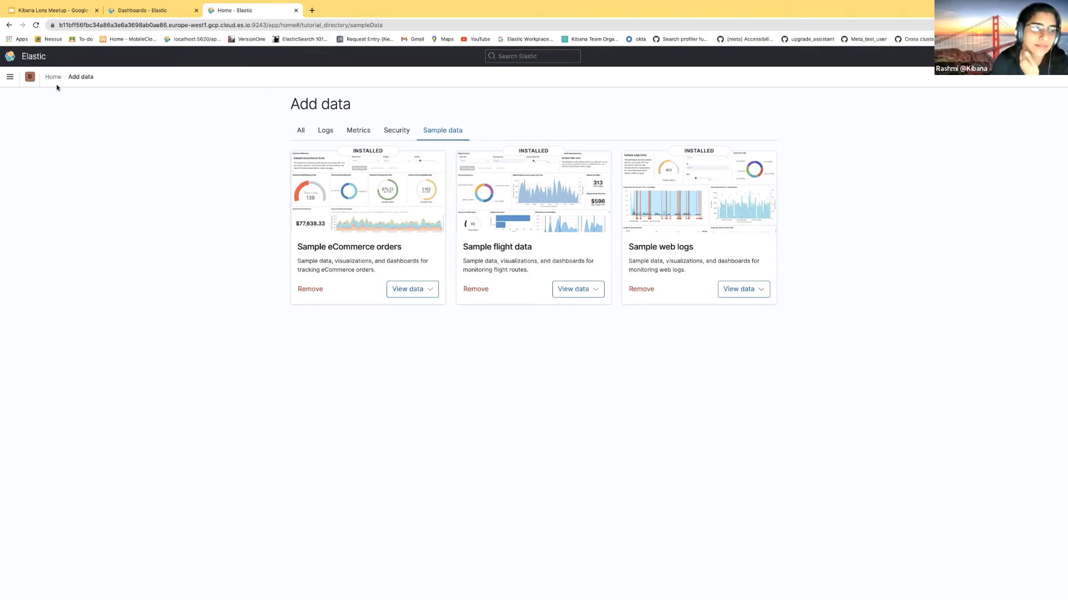
- Go to Visualize in the cloud Kibana instance, start a new visualization and choose Lens to open an empty workspace
left_click(9, 79)
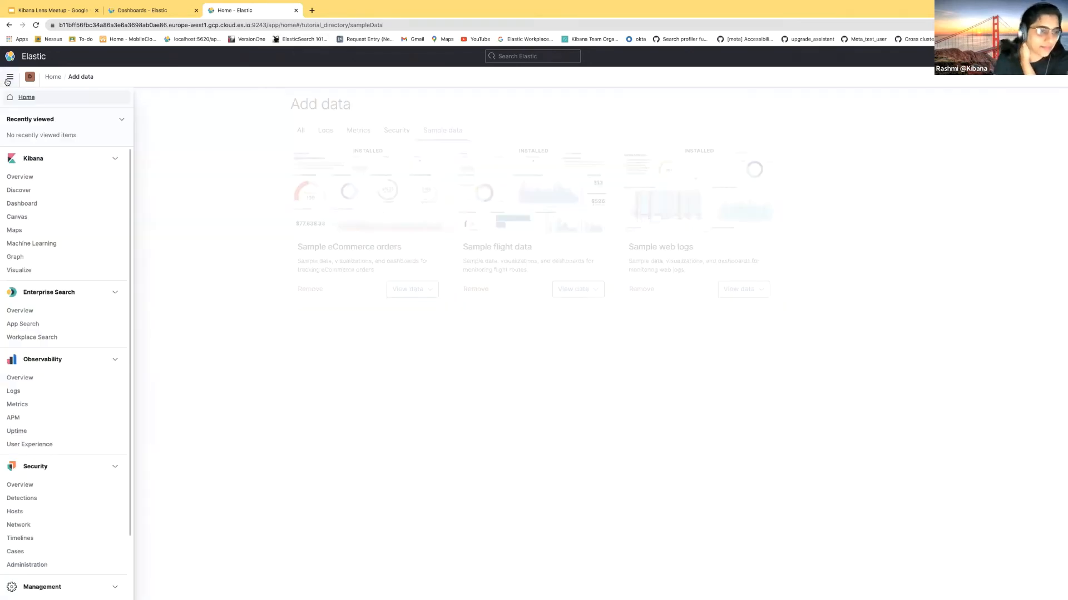
left_click(28, 271)
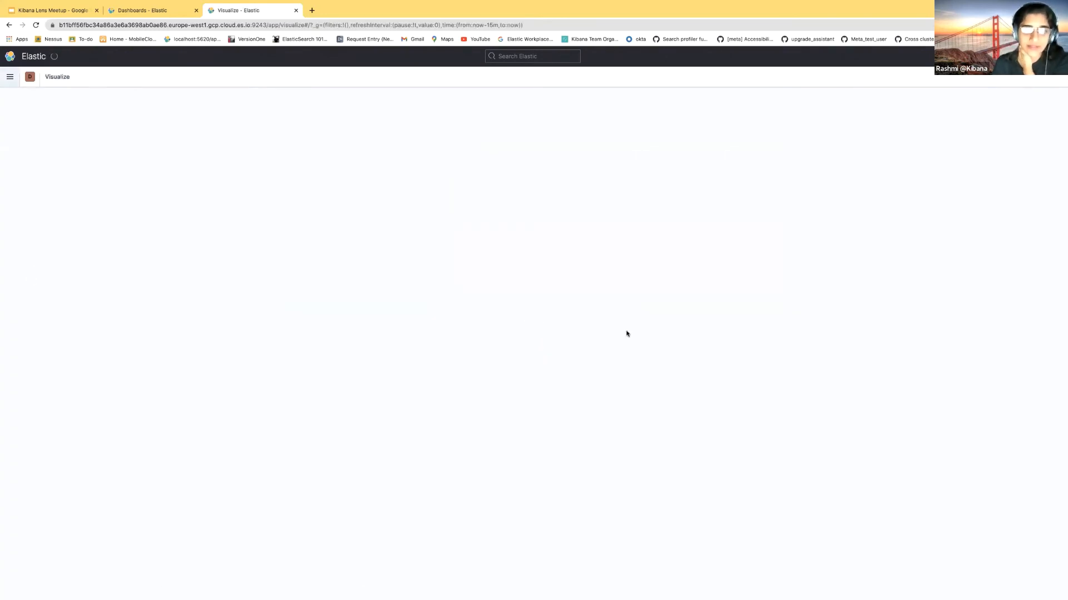
left_click(706, 113)
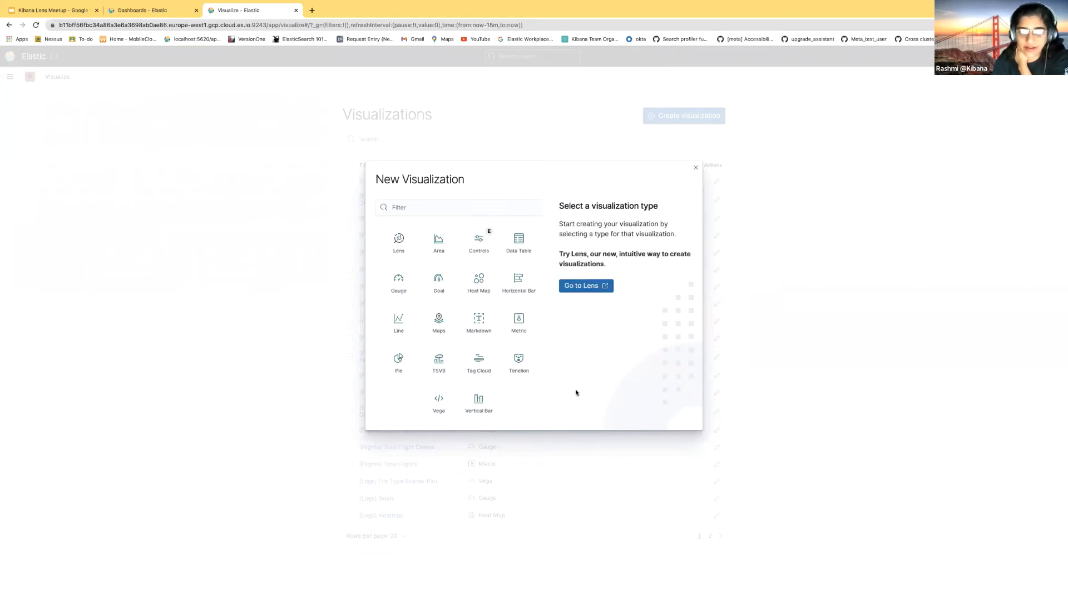
left_click(584, 285)
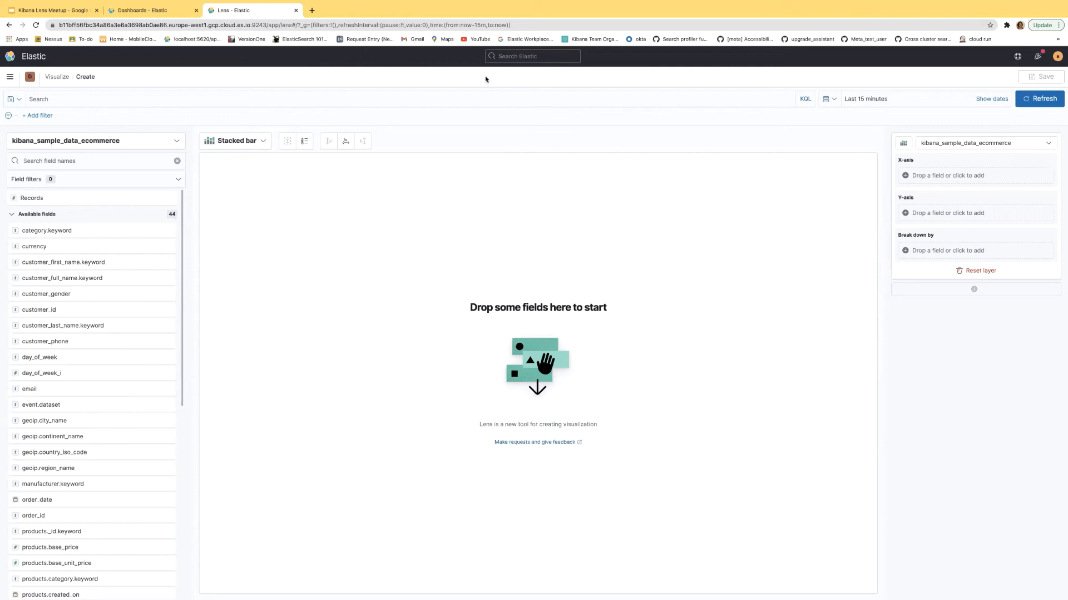
- Switch back to the Kibana Lens Meetup presentation in Google Slides to show the Thank You slide's additional resources
mouse_move(599, 11)
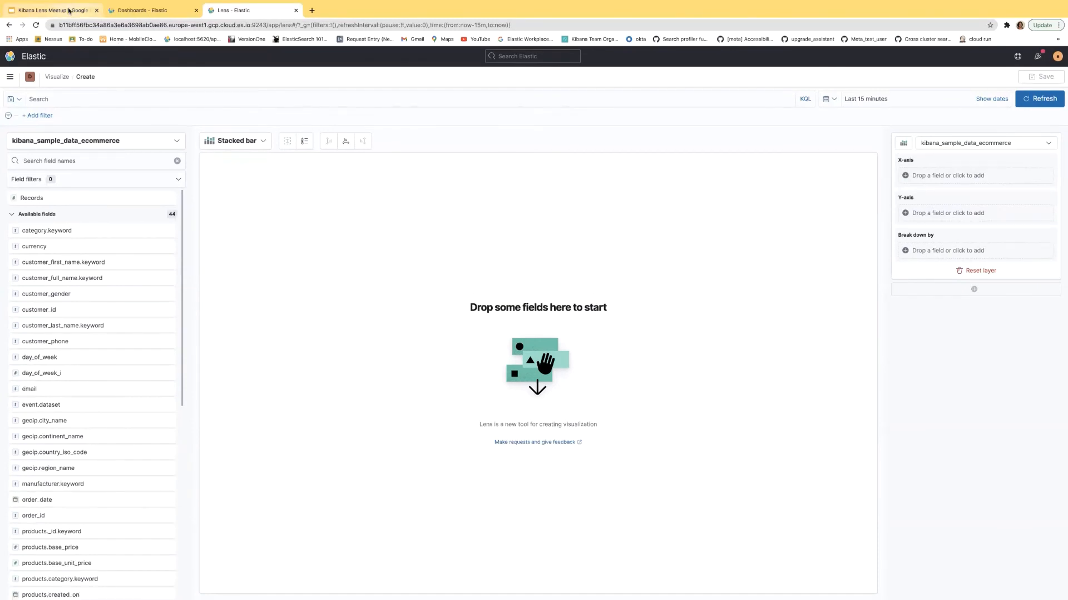
left_click(69, 10)
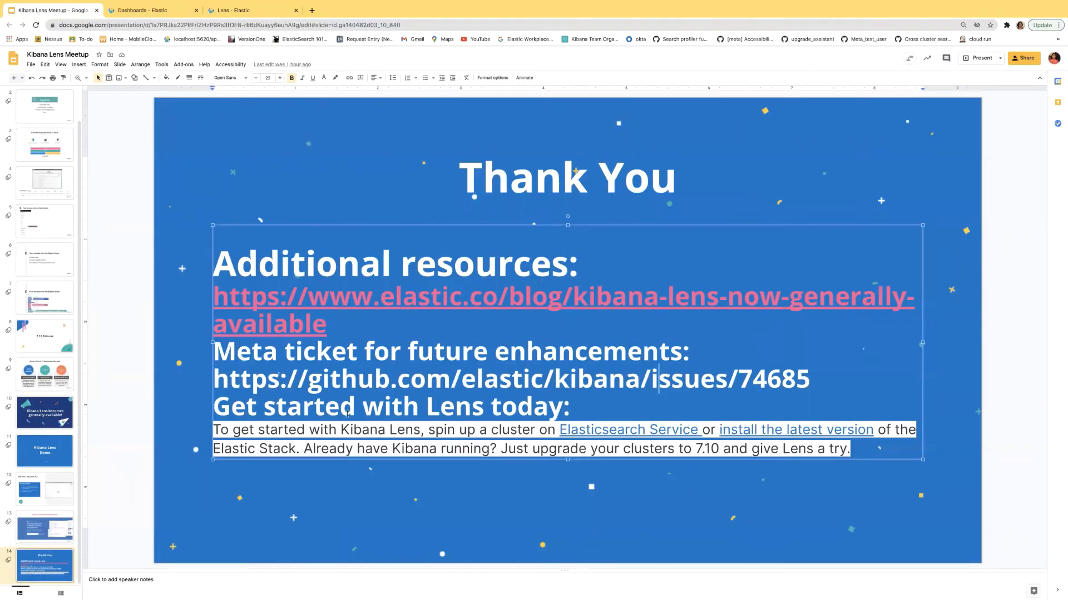